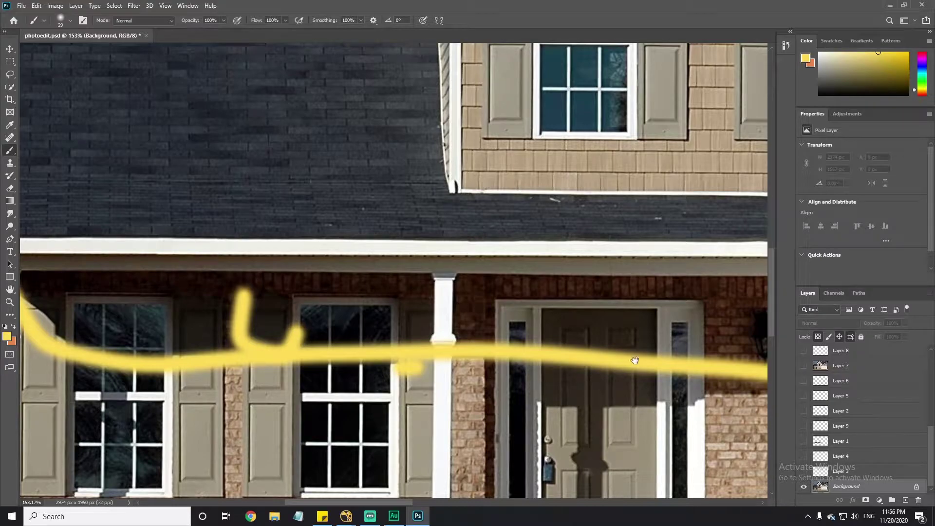
Mark the shadow edges on the garage side wall and the upper white siding with yellow brush strokes.
{"action": "scroll", "coordinate": [217, 227], "scroll_direction": "down", "scroll_amount": 2, "text": "alt"}
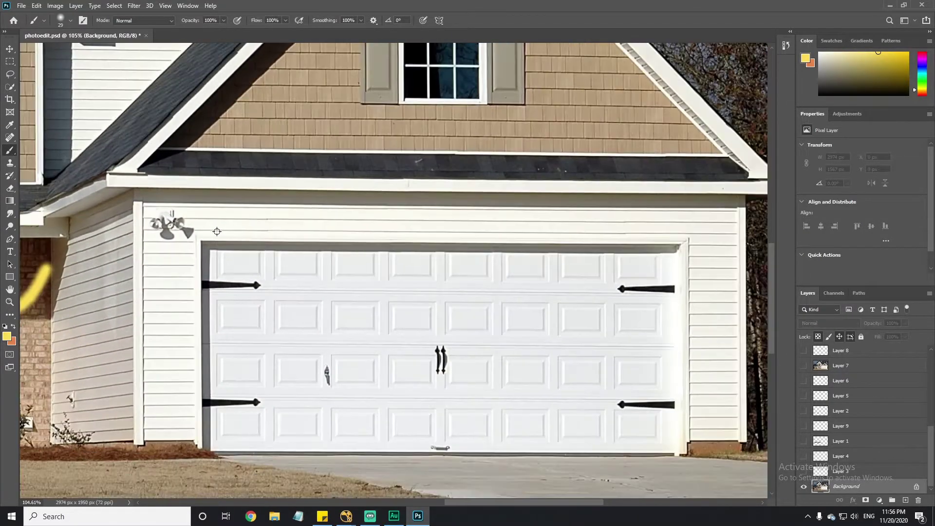
{"action": "mouse_move", "coordinate": [81, 303]}
{"action": "left_mouse_down"}
{"action": "mouse_move", "coordinate": [100, 236]}
{"action": "mouse_move", "coordinate": [214, 210]}
{"action": "left_mouse_up"}
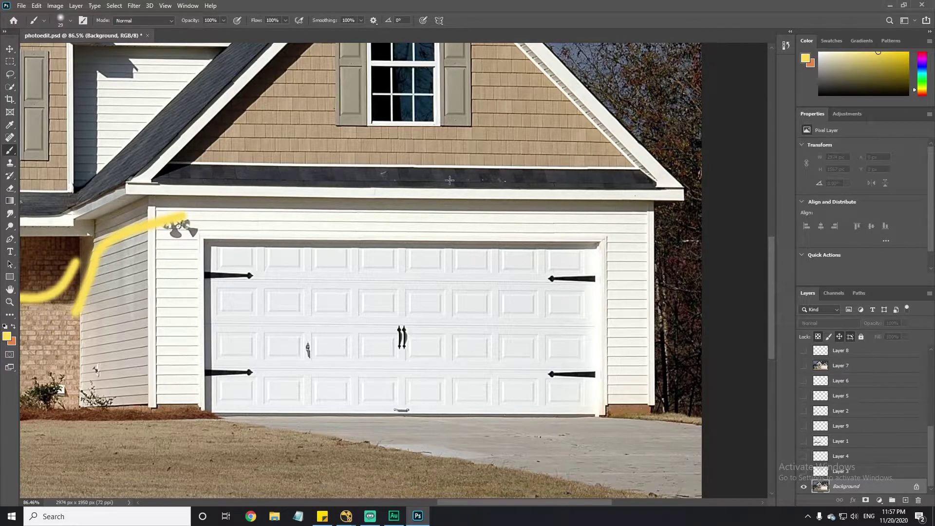
{"action": "left_click_drag", "start_coordinate": [215, 103], "coordinate": [398, 180]}
{"action": "mouse_move", "coordinate": [317, 133]}
{"action": "left_mouse_down"}
{"action": "mouse_move", "coordinate": [323, 148]}
{"action": "mouse_move", "coordinate": [278, 170]}
{"action": "mouse_move", "coordinate": [286, 266]}
{"action": "mouse_move", "coordinate": [328, 139]}
{"action": "mouse_move", "coordinate": [387, 142]}
{"action": "mouse_move", "coordinate": [408, 131]}
{"action": "left_mouse_up"}
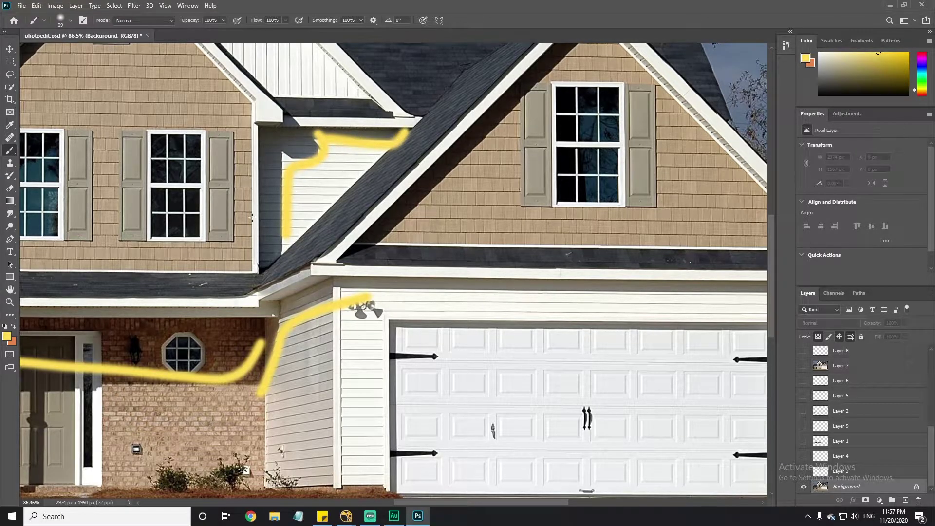
{"action": "left_click_drag", "start_coordinate": [193, 237], "coordinate": [555, 281]}
{"action": "scroll", "coordinate": [555, 281], "scroll_direction": "down", "scroll_amount": 5, "text": "alt"}
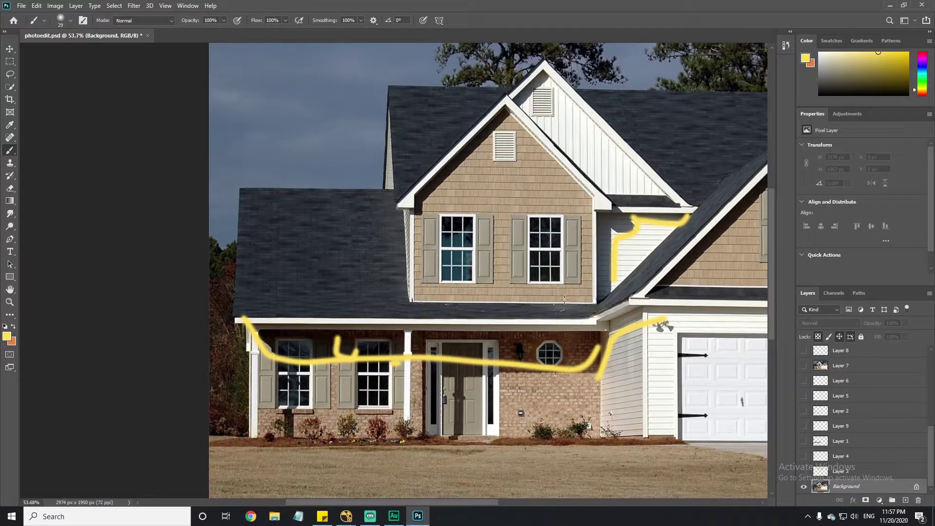
{"action": "left_click_drag", "start_coordinate": [601, 307], "coordinate": [445, 276]}
{"action": "scroll", "coordinate": [431, 312], "scroll_direction": "up", "scroll_amount": 3, "text": "alt"}
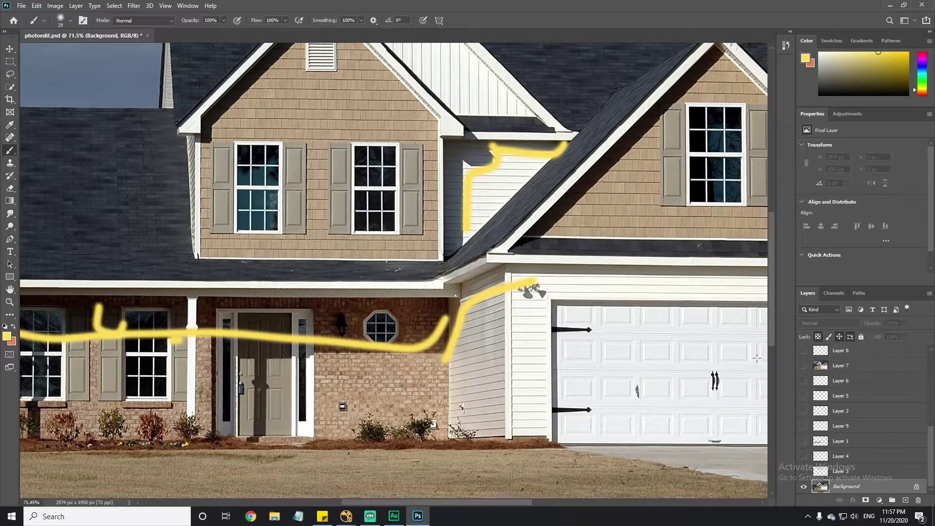
Undo all the yellow brush strokes on the house photo, including the line across the porch wall.
{"action": "key", "text": "ctrl+z"}
{"action": "key", "text": "ctrl+z"}
{"action": "key", "text": "ctrl+z"}
{"action": "key", "text": "ctrl+z"}
{"action": "key", "text": "ctrl+z"}
{"action": "key", "text": "ctrl+z"}
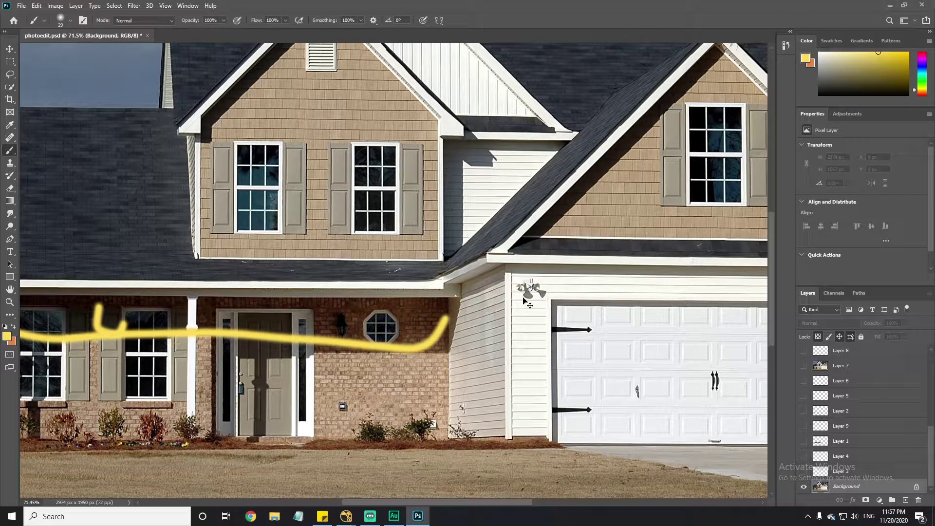
{"action": "left_click_drag", "start_coordinate": [224, 316], "coordinate": [334, 306]}
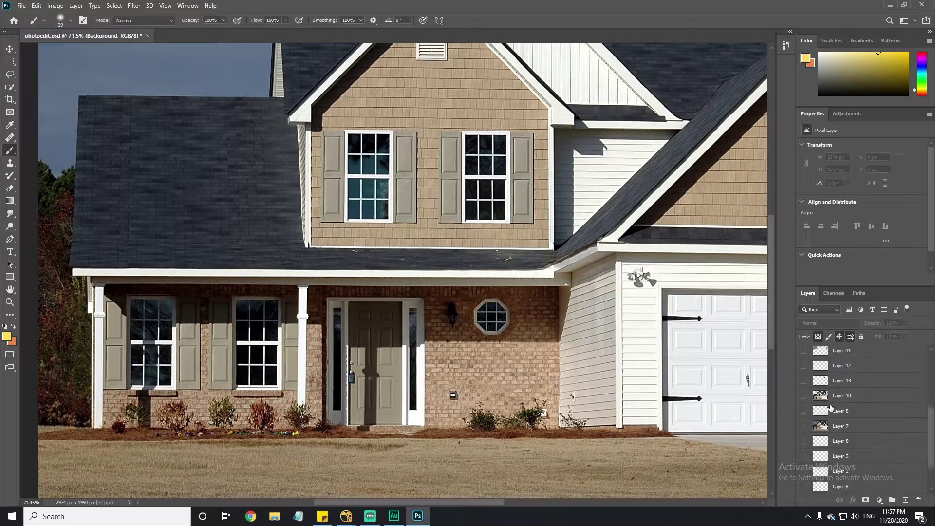
Circle the tree branches overlapping the roof behind the garage gable in yellow, and undo the circle.
{"action": "scroll", "coordinate": [614, 357], "scroll_direction": "up", "scroll_amount": 2}
{"action": "scroll", "coordinate": [613, 357], "scroll_direction": "right", "scroll_amount": 7}
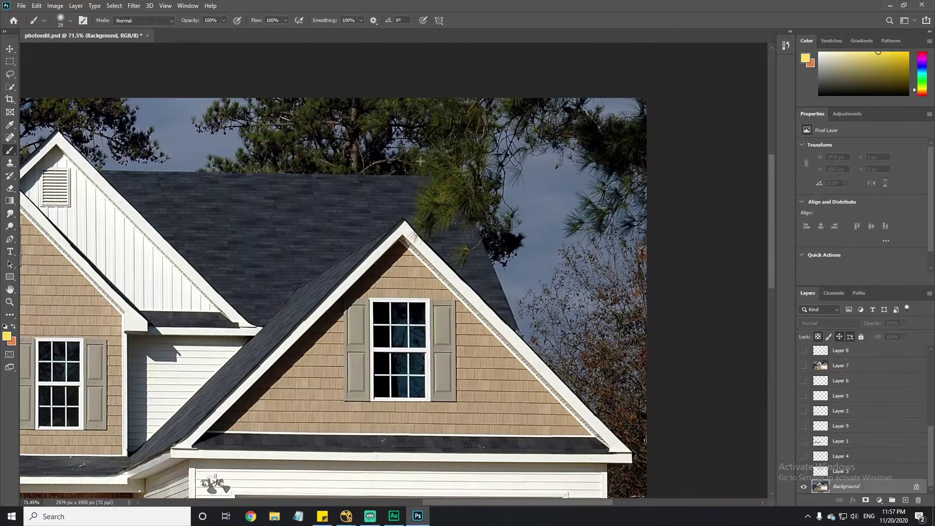
{"action": "mouse_move", "coordinate": [416, 174]}
{"action": "left_mouse_down"}
{"action": "mouse_move", "coordinate": [394, 242]}
{"action": "mouse_move", "coordinate": [485, 296]}
{"action": "mouse_move", "coordinate": [519, 214]}
{"action": "mouse_move", "coordinate": [405, 157]}
{"action": "mouse_move", "coordinate": [388, 226]}
{"action": "left_mouse_up"}
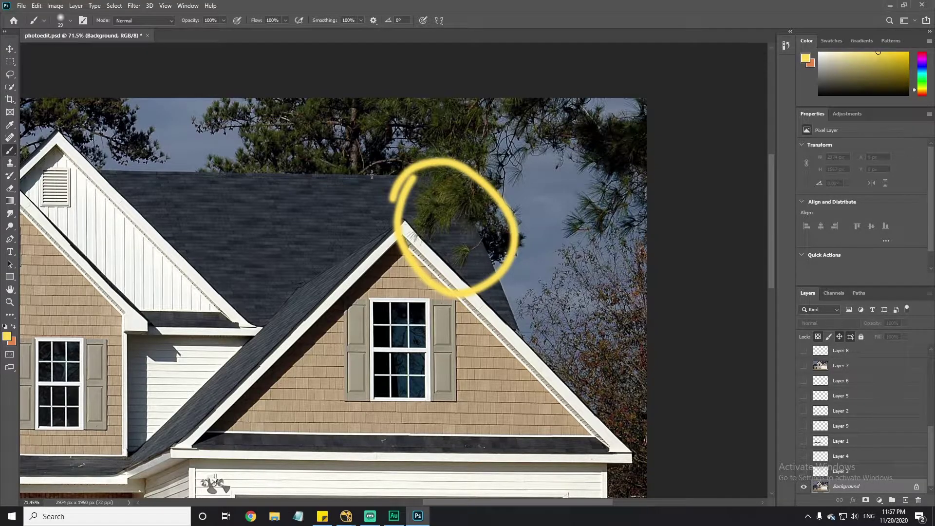
{"action": "key", "text": "ctrl+z"}
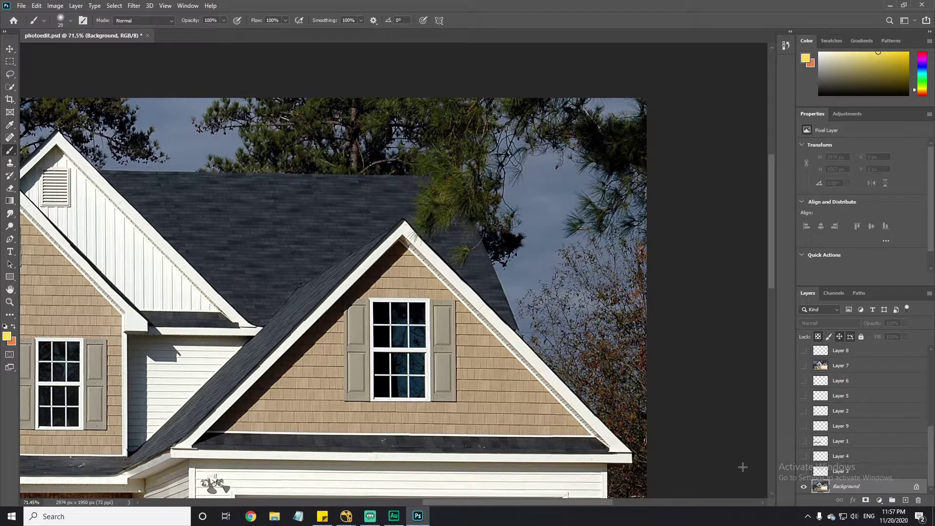
Compare the original photo with the retouched version by toggling all layers above the Background.
{"action": "scroll", "coordinate": [475, 336], "scroll_direction": "down", "scroll_amount": 4, "text": "alt"}
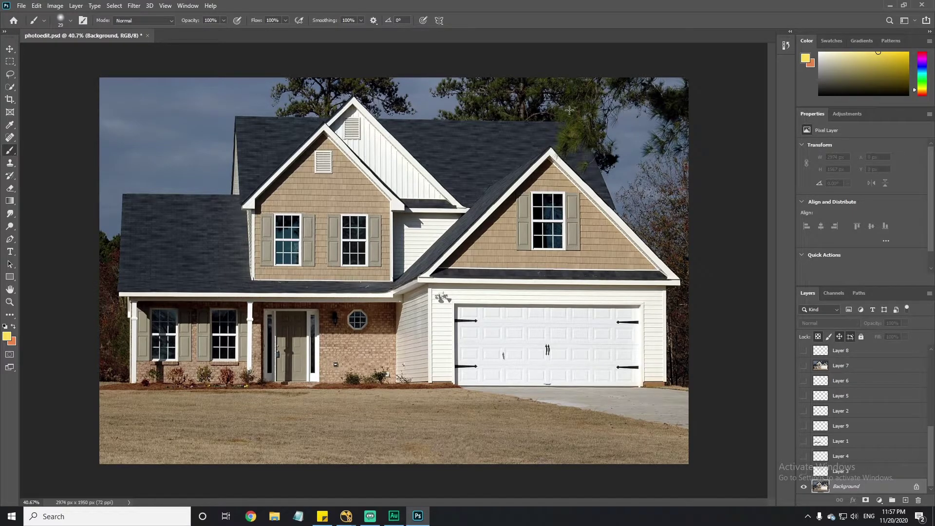
{"action": "left_click", "coordinate": [803, 487], "text": "alt"}
{"action": "scroll", "coordinate": [326, 292], "scroll_direction": "up", "scroll_amount": 1, "text": "alt"}
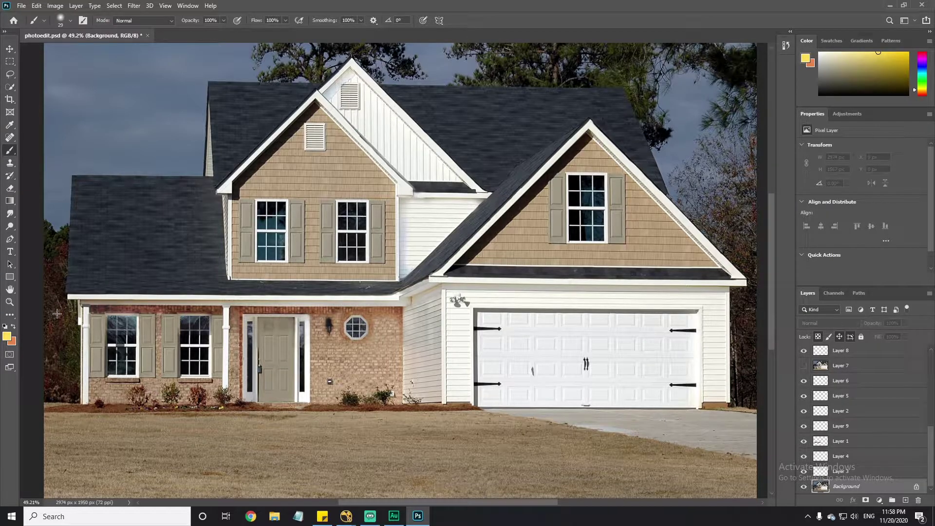
{"action": "left_click", "coordinate": [804, 487], "text": "alt"}
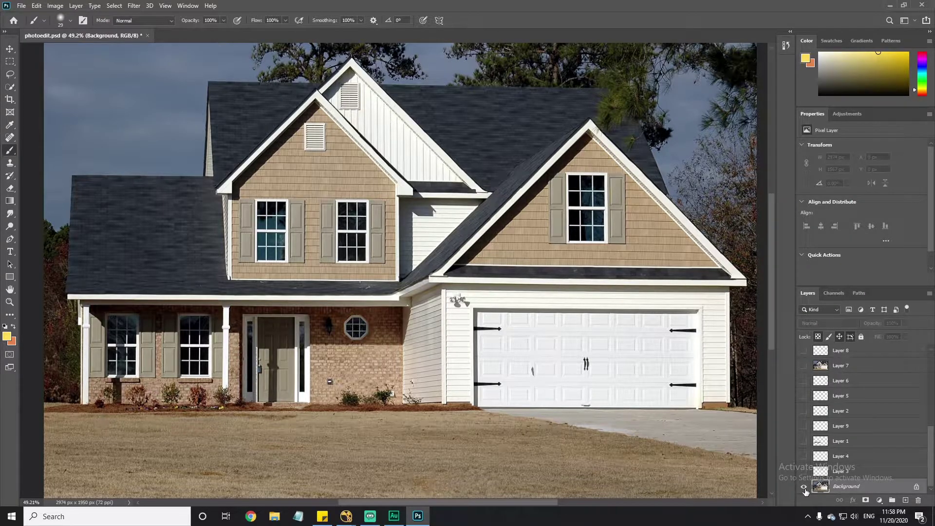
{"action": "left_click", "coordinate": [804, 487], "text": "alt"}
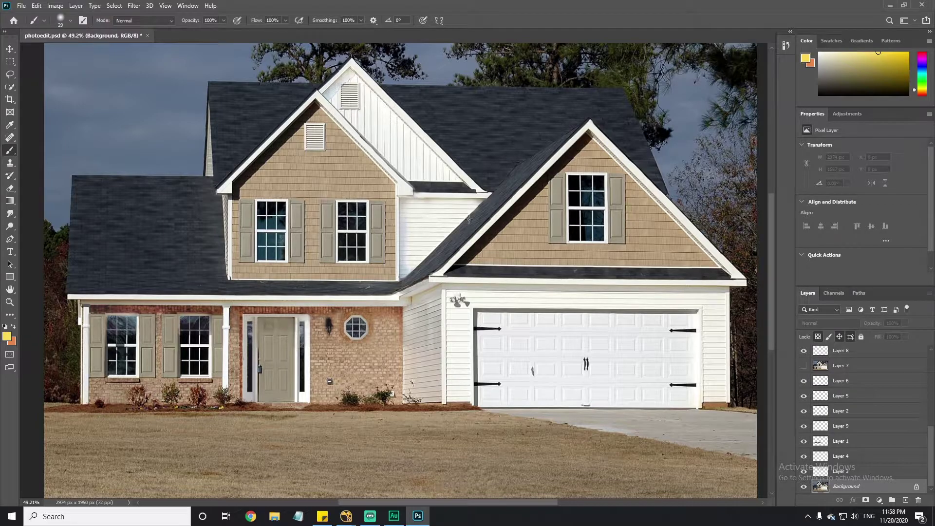
Switch to the file_v01.nk script in Nuke and look over the whole node tree.
{"action": "mouse_move", "coordinate": [347, 520]}
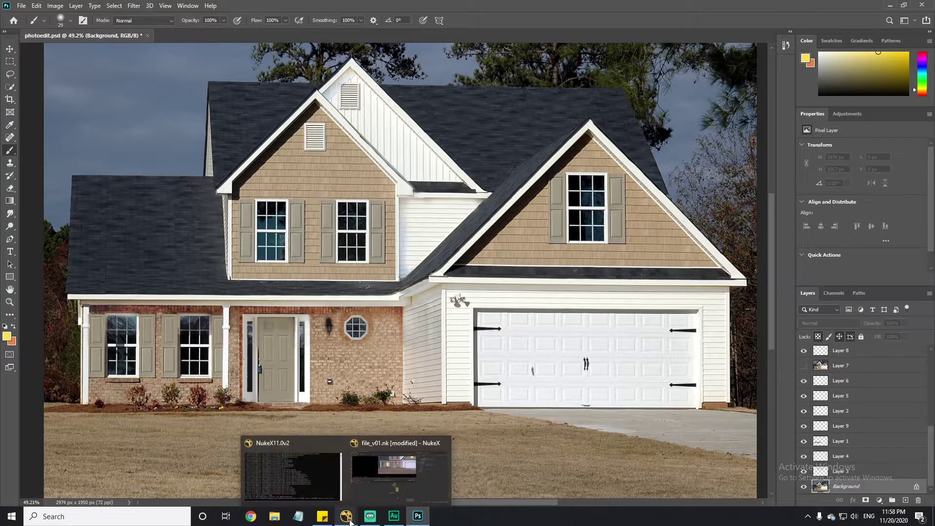
{"action": "left_click", "coordinate": [398, 470]}
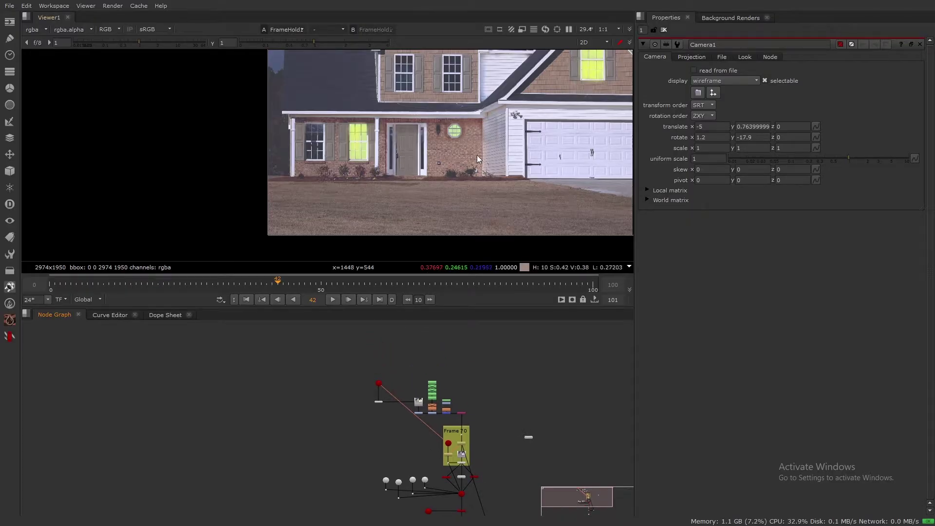
{"action": "scroll", "coordinate": [403, 176], "scroll_direction": "down", "scroll_amount": 5}
{"action": "middle_click_drag", "start_coordinate": [473, 443], "coordinate": [474, 372]}
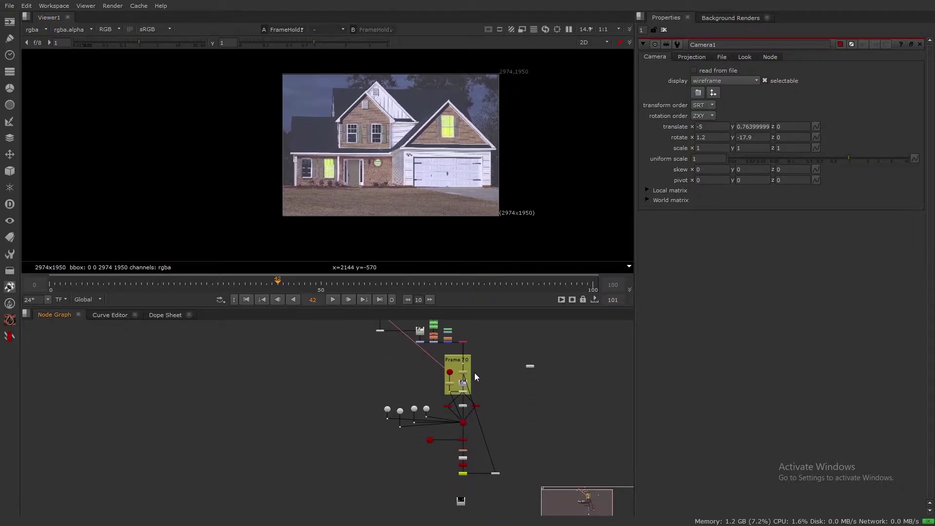
{"action": "middle_click_drag", "start_coordinate": [499, 416], "coordinate": [492, 427]}
{"action": "left_click_drag", "start_coordinate": [379, 338], "coordinate": [536, 484]}
{"action": "left_click", "coordinate": [541, 462]}
{"action": "scroll", "coordinate": [447, 425], "scroll_direction": "up", "scroll_amount": 3}
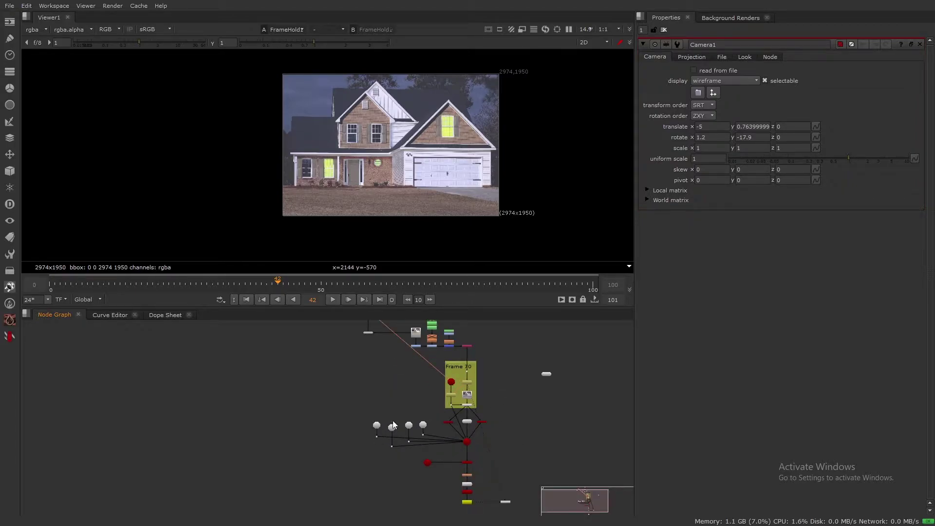
Examine the lights, cards and scene nodes, the Frame 70 projection group and the image nodes above it.
{"action": "middle_click_drag", "start_coordinate": [434, 385], "coordinate": [432, 446]}
{"action": "scroll", "coordinate": [458, 410], "scroll_direction": "up", "scroll_amount": 5}
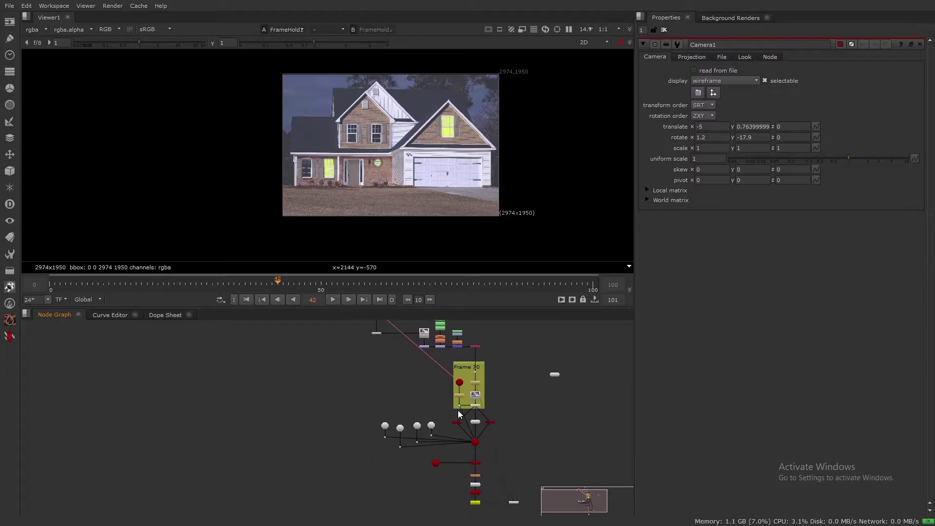
{"action": "left_click_drag", "start_coordinate": [478, 344], "coordinate": [26, 453]}
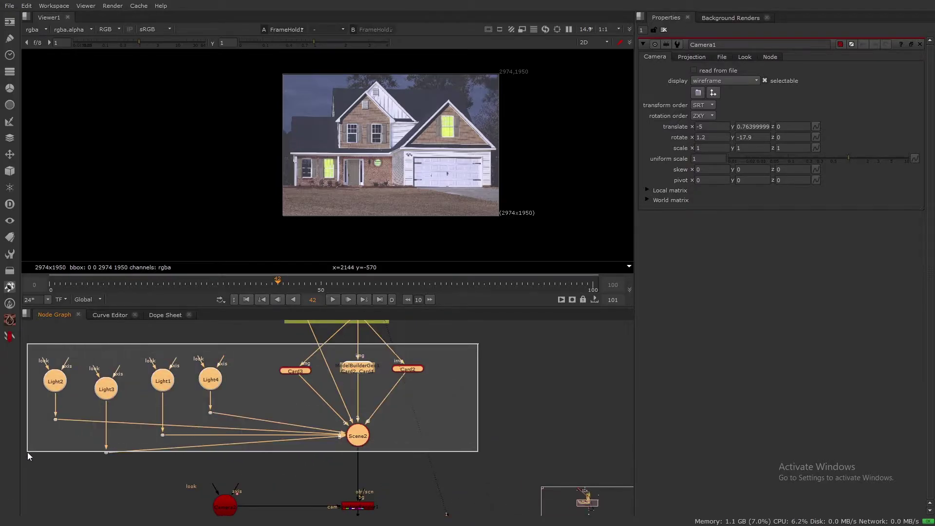
{"action": "left_click", "coordinate": [491, 428]}
{"action": "middle_click_drag", "start_coordinate": [417, 379], "coordinate": [540, 504]}
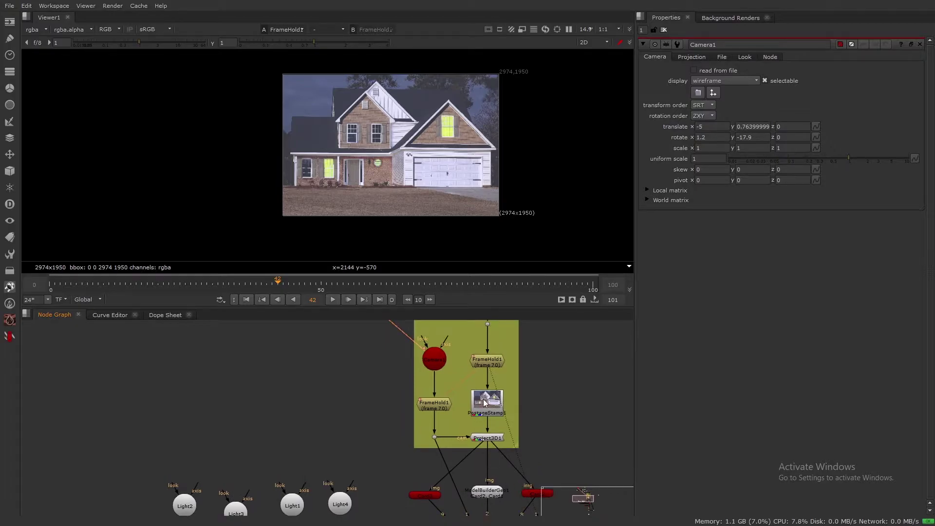
{"action": "scroll", "coordinate": [484, 402], "scroll_direction": "down", "scroll_amount": 5}
{"action": "middle_click_drag", "start_coordinate": [466, 382], "coordinate": [478, 456]}
{"action": "scroll", "coordinate": [442, 426], "scroll_direction": "up", "scroll_amount": 4}
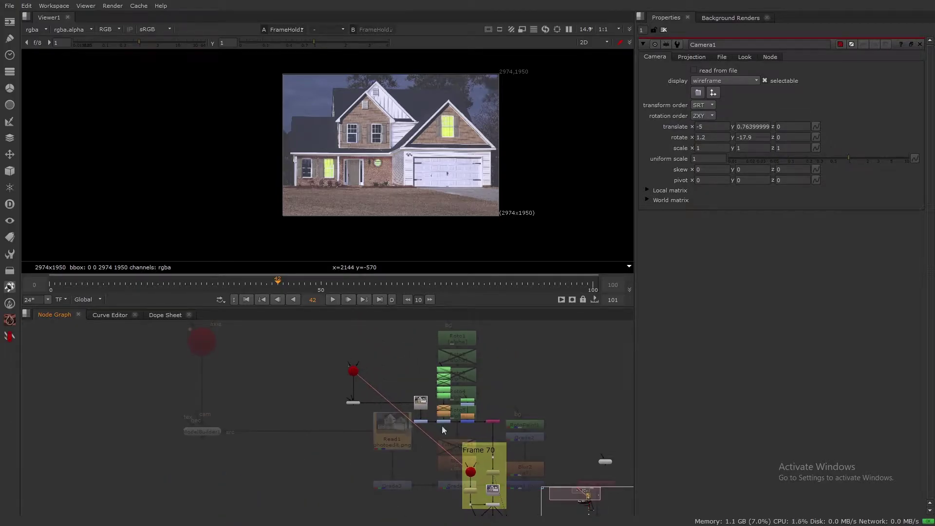
Show the Read1 node with photoedit.png in the viewer and inspect the retouched house image.
{"action": "left_click", "coordinate": [379, 426]}
{"action": "key", "text": "1"}
{"action": "scroll", "coordinate": [305, 207], "scroll_direction": "up", "scroll_amount": 4}
{"action": "scroll", "coordinate": [306, 207], "scroll_direction": "up", "scroll_amount": 3}
{"action": "scroll", "coordinate": [405, 165], "scroll_direction": "down", "scroll_amount": 2}
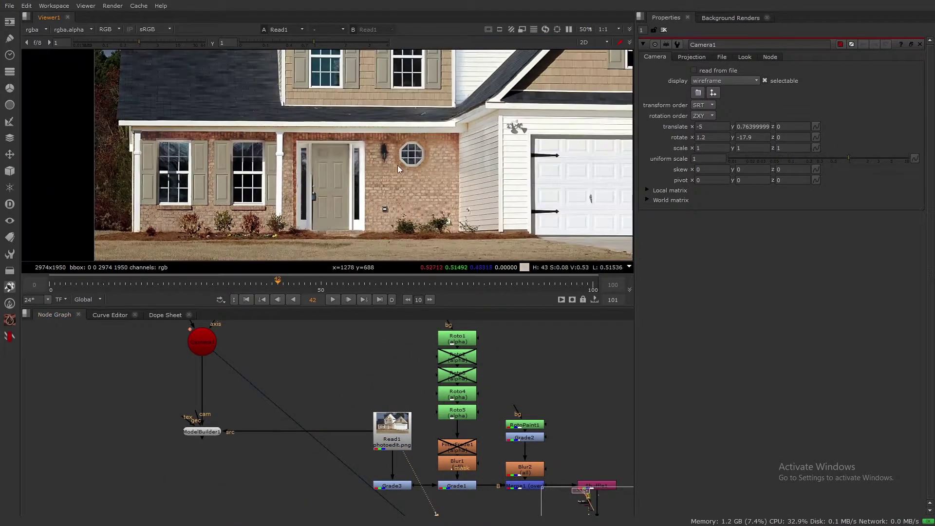
{"action": "scroll", "coordinate": [456, 168], "scroll_direction": "down", "scroll_amount": 2}
{"action": "left_click", "coordinate": [389, 433]}
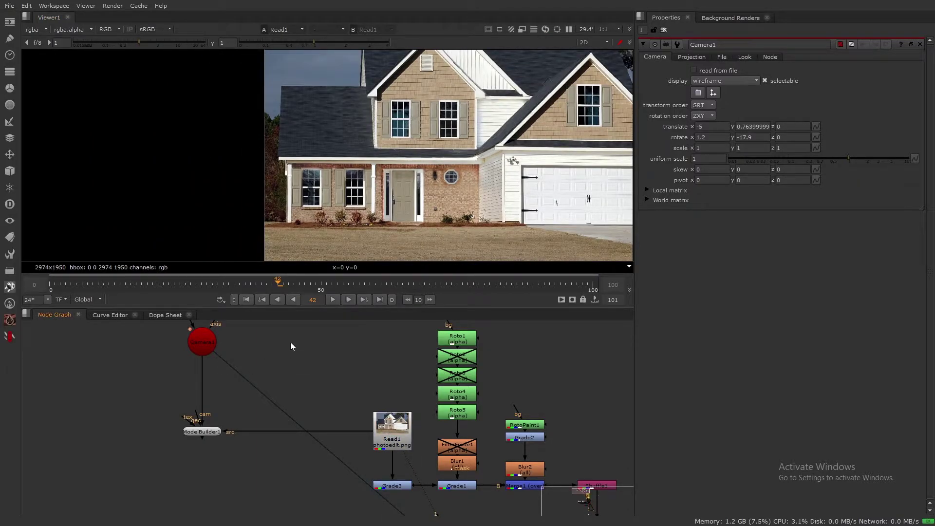
{"action": "key", "text": "Tab"}
{"action": "type", "text": "CA"}
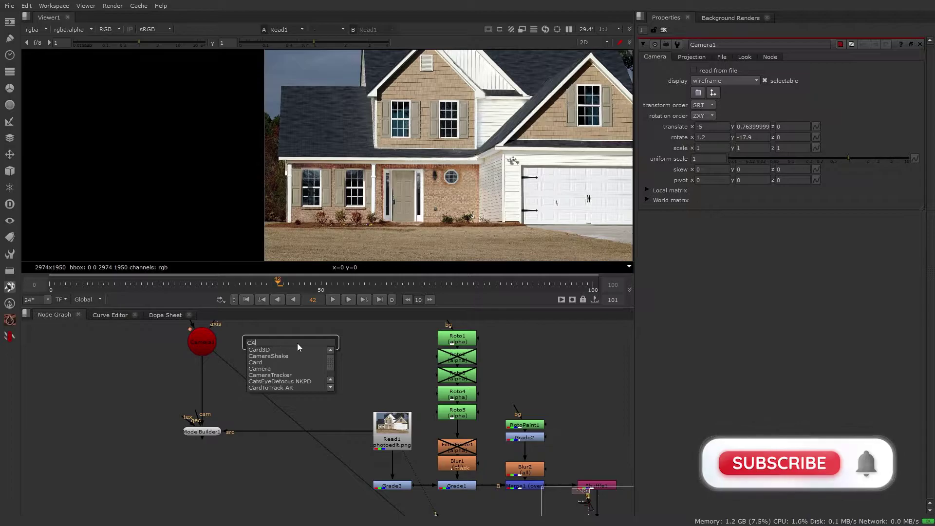
{"action": "type", "text": "MR"}
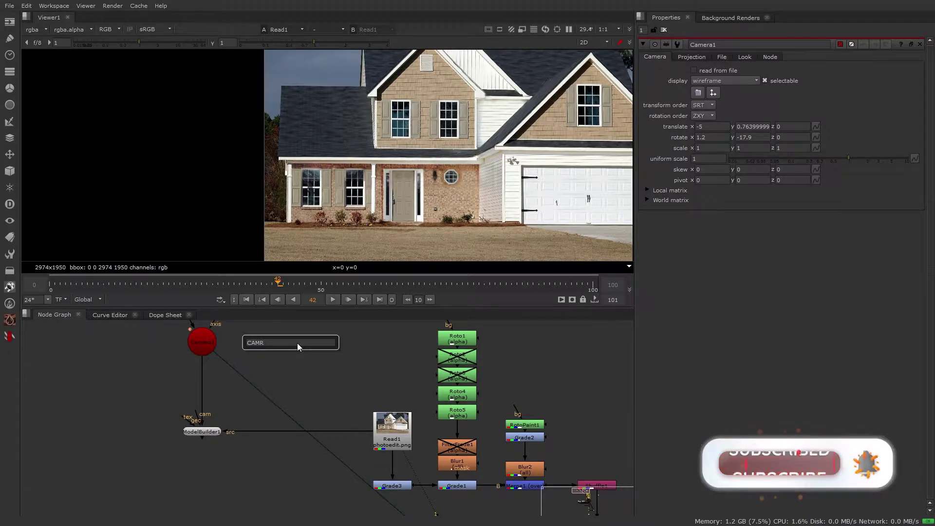
{"action": "key", "text": "BackSpace"}
{"action": "type", "text": "ER"}
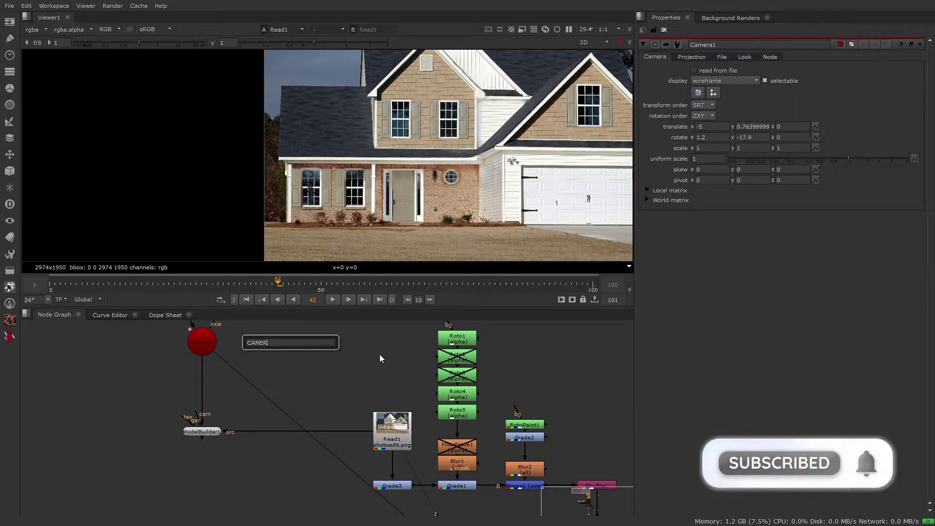
Select the ModelBuilder1 node and display its output in the viewer.
{"action": "left_click_drag", "start_coordinate": [152, 393], "coordinate": [254, 461]}
{"action": "scroll", "coordinate": [368, 238], "scroll_direction": "down", "scroll_amount": 2}
{"action": "middle_click_drag", "start_coordinate": [344, 223], "coordinate": [306, 179]}
{"action": "middle_click_drag", "start_coordinate": [528, 156], "coordinate": [522, 191]}
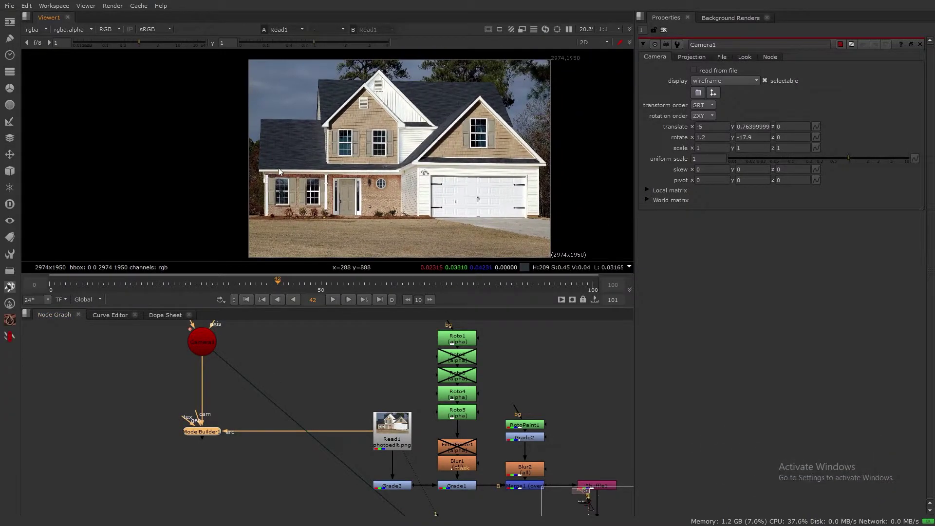
{"action": "scroll", "coordinate": [398, 233], "scroll_direction": "up", "scroll_amount": 1}
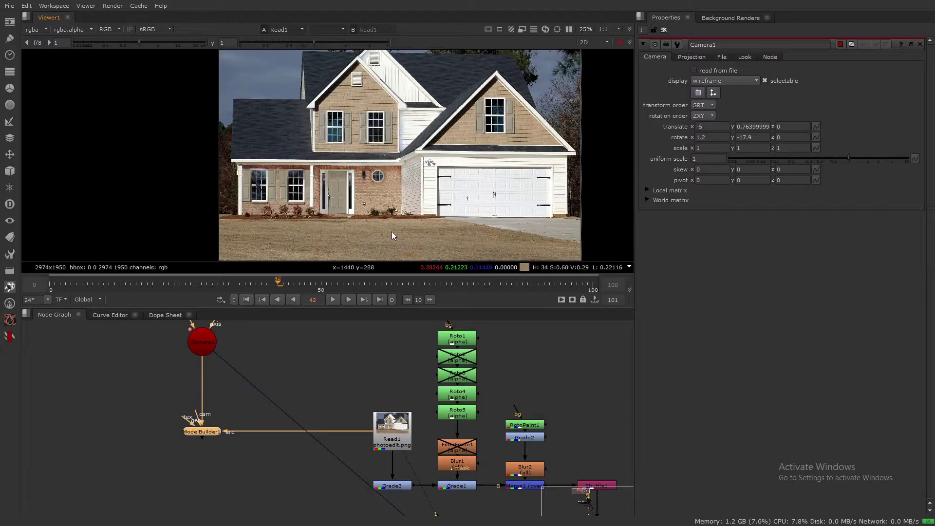
{"action": "left_click_drag", "start_coordinate": [253, 409], "coordinate": [174, 460]}
{"action": "left_click_drag", "start_coordinate": [239, 410], "coordinate": [167, 480]}
{"action": "key", "text": "1"}
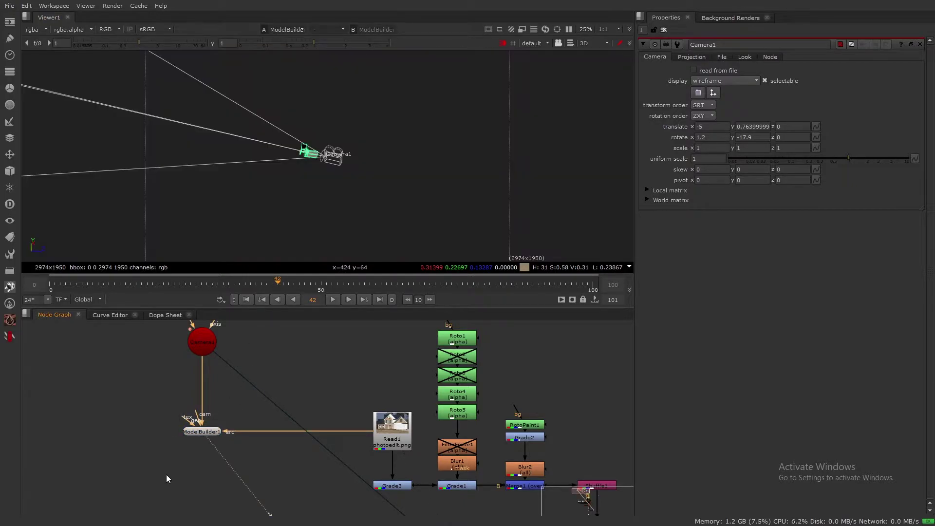
Open the ModelBuilder1 properties and view its house geometry through the scene camera.
{"action": "double_click", "coordinate": [209, 431]}
{"action": "left_click", "coordinate": [548, 44]}
{"action": "left_click", "coordinate": [544, 68]}
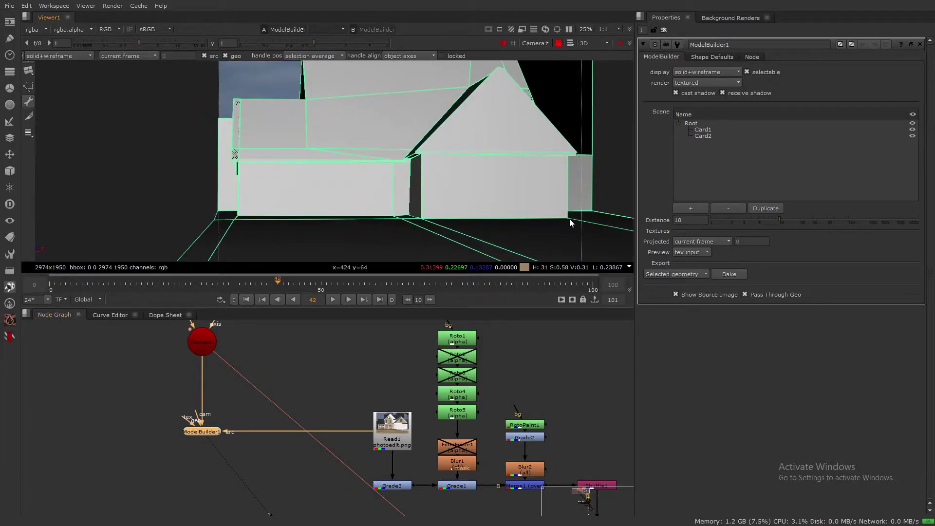
{"action": "middle_click_drag", "start_coordinate": [428, 147], "coordinate": [360, 163]}
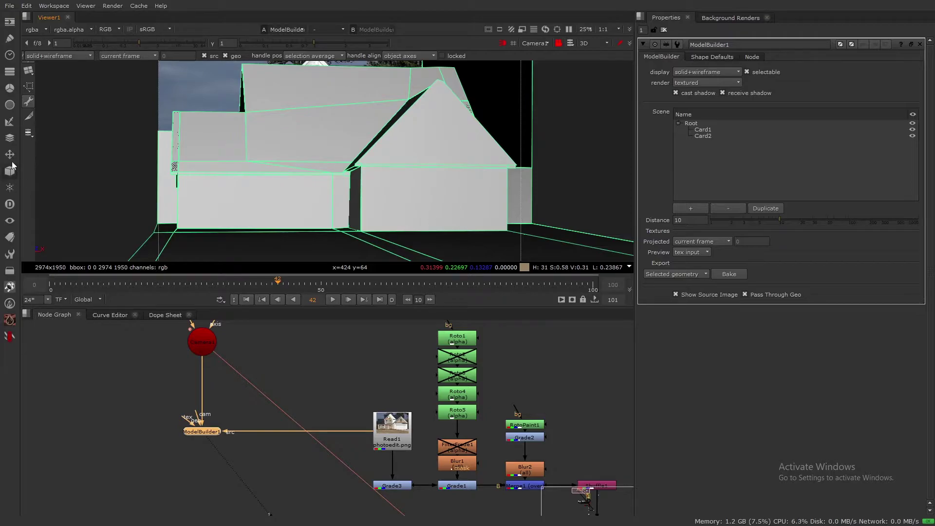
Set the ModelBuilder1 geometry display to wireframe over the source photo.
{"action": "left_click", "coordinate": [53, 55]}
{"action": "left_click", "coordinate": [48, 65]}
{"action": "left_click", "coordinate": [54, 54]}
{"action": "left_click", "coordinate": [59, 37]}
{"action": "left_click", "coordinate": [57, 57]}
{"action": "left_click", "coordinate": [61, 46]}
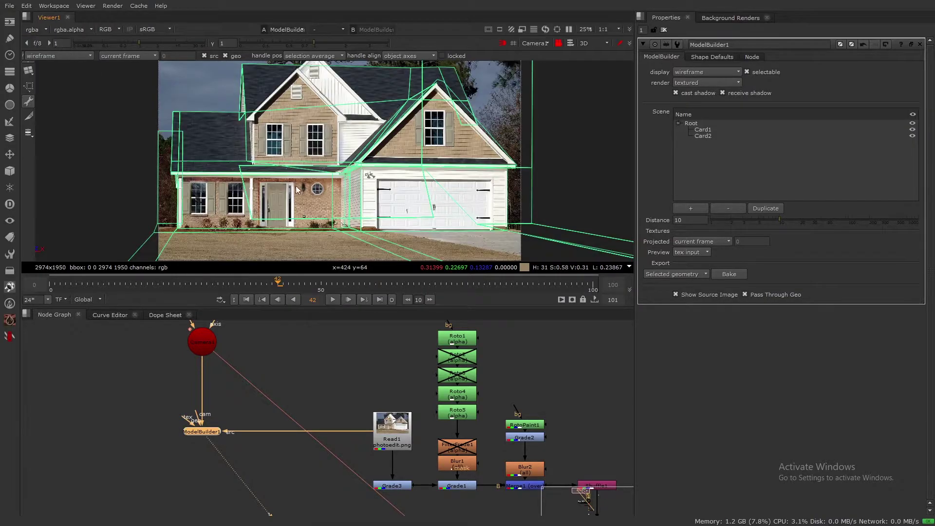
Deselect the house geometry and set its display to solid+wireframe.
{"action": "left_click", "coordinate": [103, 189]}
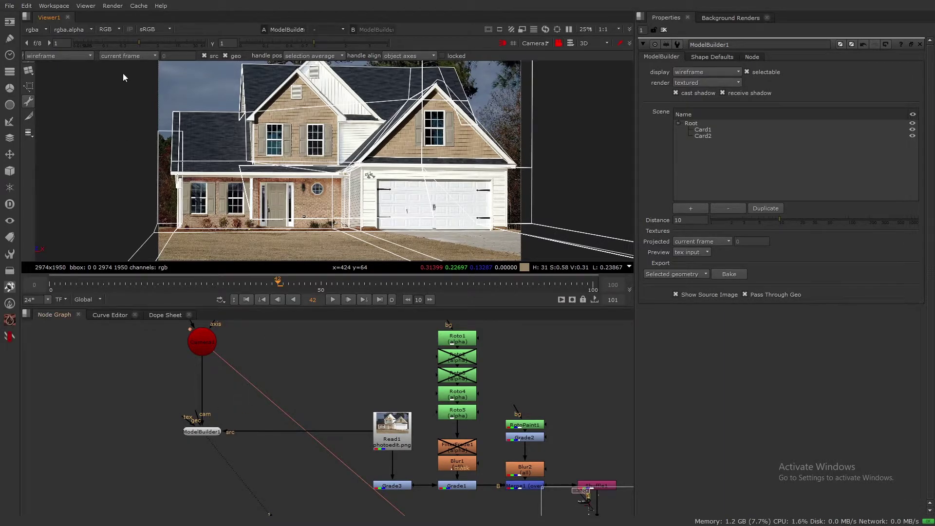
{"action": "left_click", "coordinate": [70, 57]}
{"action": "left_click", "coordinate": [66, 74]}
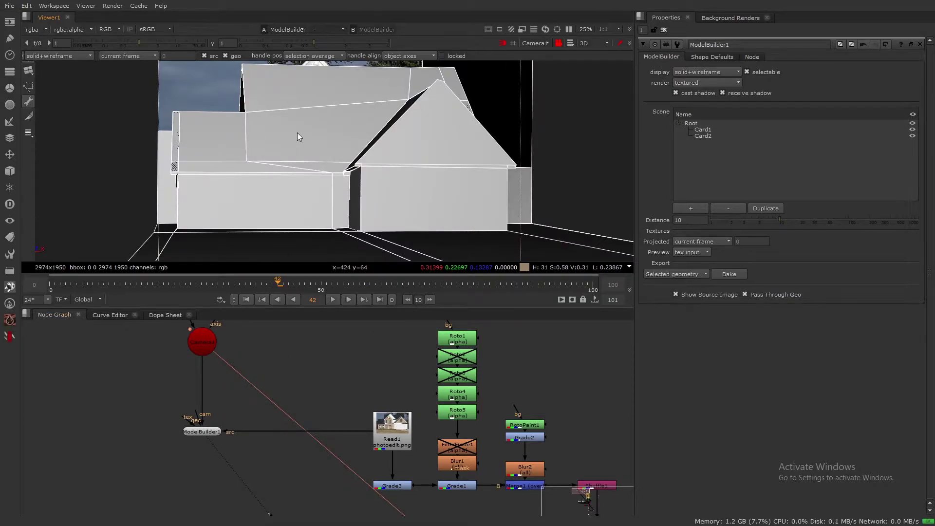
Set the ModelBuilder1 geometry display to wireframe and view the house and Camera1 from outside the scene camera.
{"action": "left_click", "coordinate": [68, 56]}
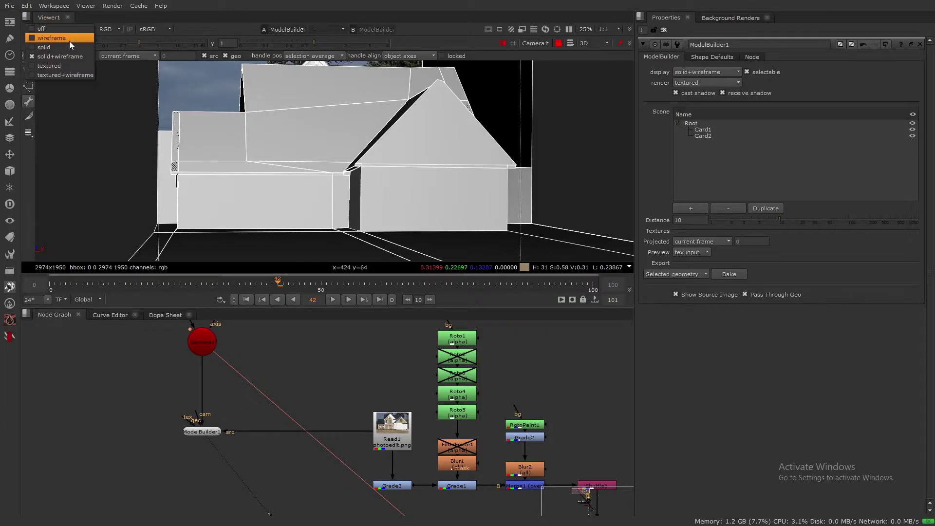
{"action": "left_click", "coordinate": [69, 41]}
{"action": "left_click", "coordinate": [558, 45]}
{"action": "scroll", "coordinate": [368, 188], "scroll_direction": "down", "scroll_amount": 4}
{"action": "left_click_drag", "start_coordinate": [197, 180], "coordinate": [307, 212], "text": "ctrl"}
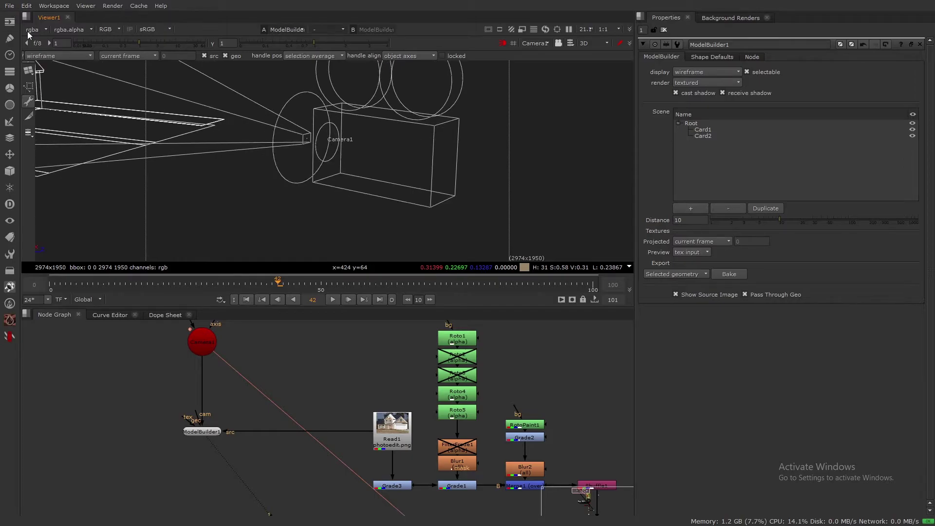
Set the house geometry display to solid+wireframe, view the whole model from an angle, and select the ModelBuilder1 node.
{"action": "left_click", "coordinate": [49, 55]}
{"action": "left_click", "coordinate": [49, 75]}
{"action": "left_click_drag", "start_coordinate": [112, 178], "coordinate": [288, 145], "text": "ctrl"}
{"action": "left_click_drag", "start_coordinate": [228, 402], "coordinate": [167, 454]}
{"action": "left_click", "coordinate": [152, 397]}
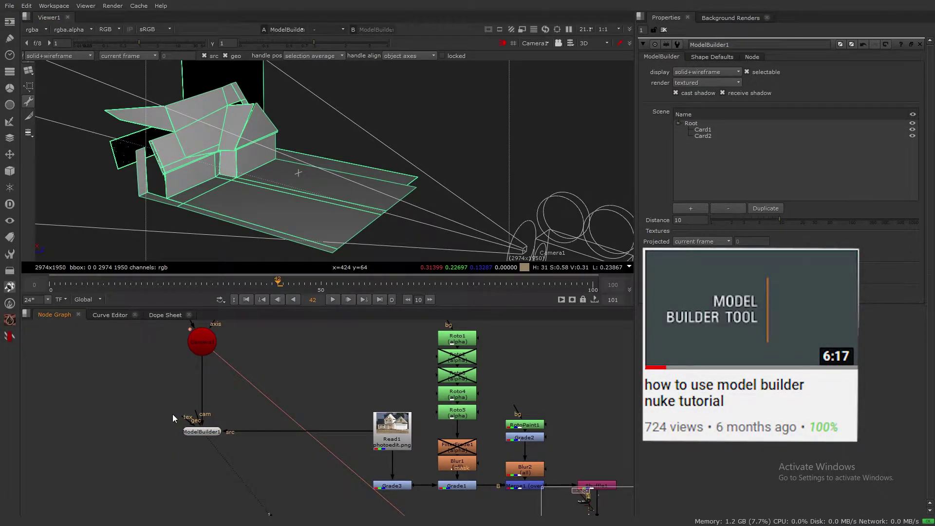
{"action": "left_click_drag", "start_coordinate": [180, 416], "coordinate": [254, 448]}
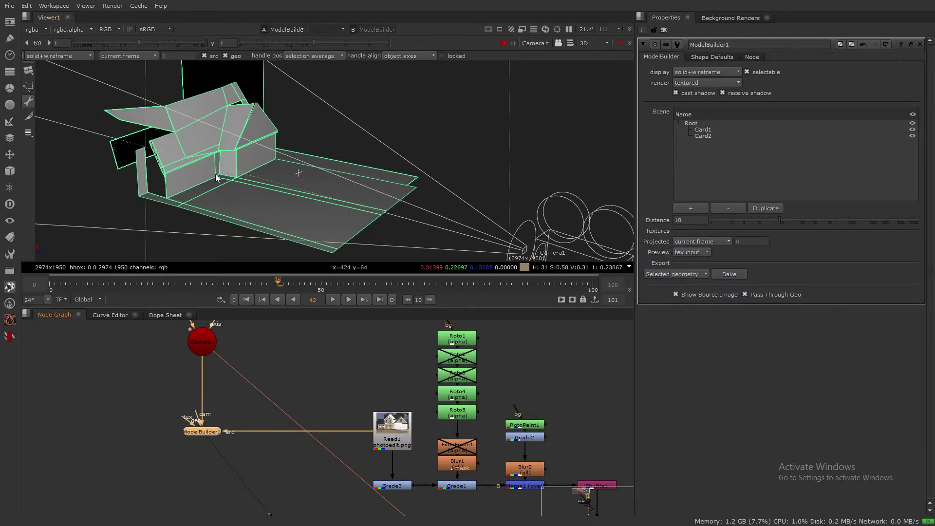
Display the photoedit.png source photo from the Read1 node in the viewer.
{"action": "middle_click_drag", "start_coordinate": [391, 461], "coordinate": [323, 410]}
{"action": "left_click", "coordinate": [268, 376]}
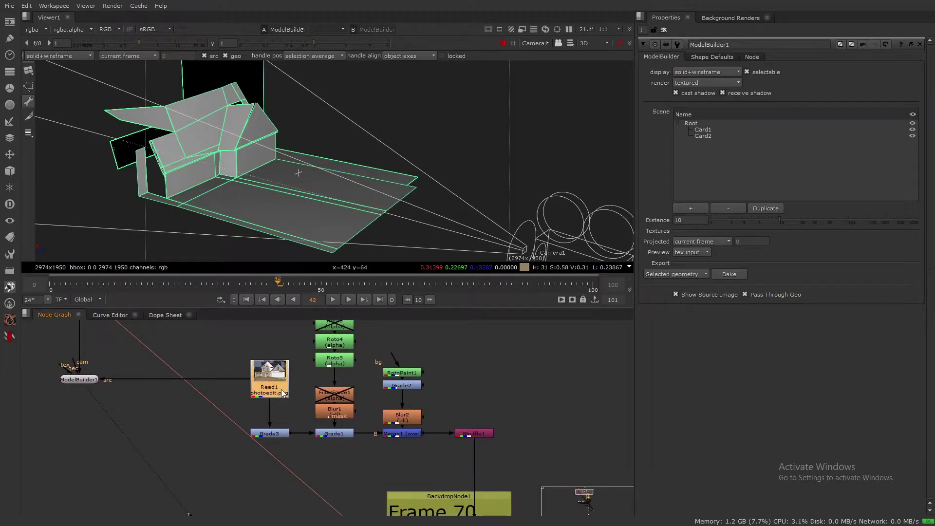
{"action": "key", "text": "1"}
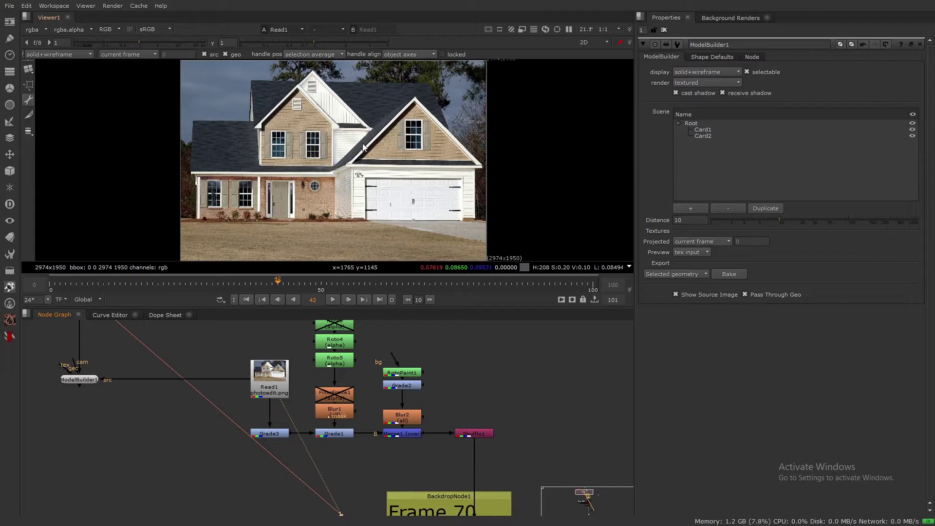
Display the Grade3 output and the Grade1 output in turn in the viewer.
{"action": "left_click", "coordinate": [267, 437]}
{"action": "key", "text": "1"}
{"action": "key", "text": "1"}
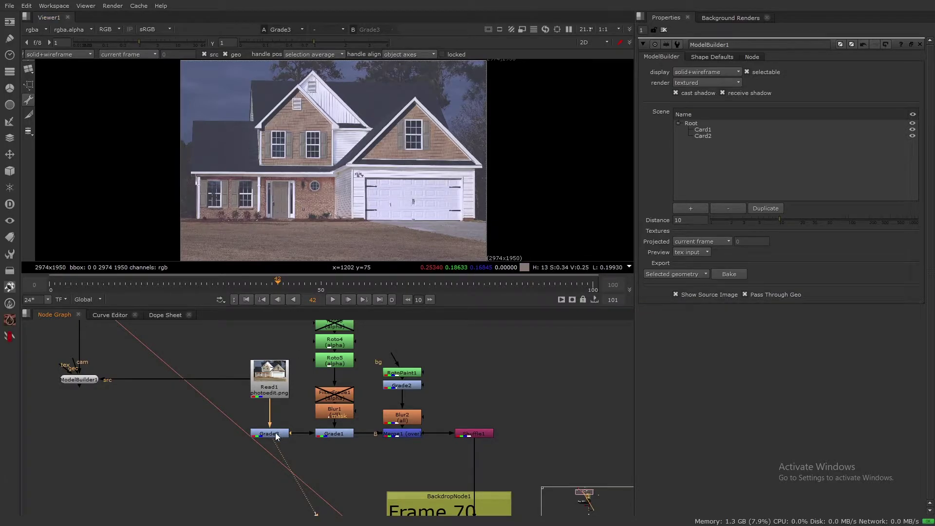
{"action": "left_click", "coordinate": [340, 434]}
{"action": "key", "text": "1"}
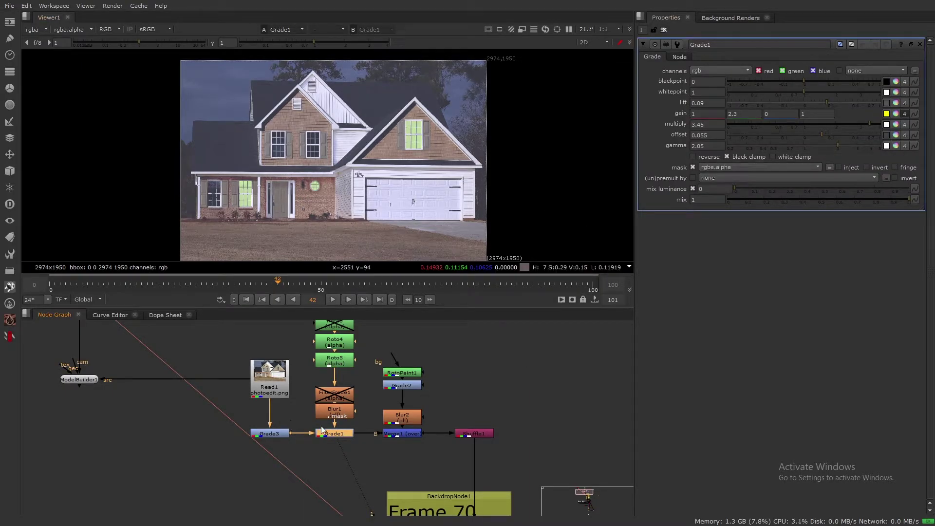
Check Grade1 with its Blur1 mask disconnected, undo the disconnection, and examine the masked windows up close.
{"action": "left_click_drag", "start_coordinate": [308, 378], "coordinate": [184, 393]}
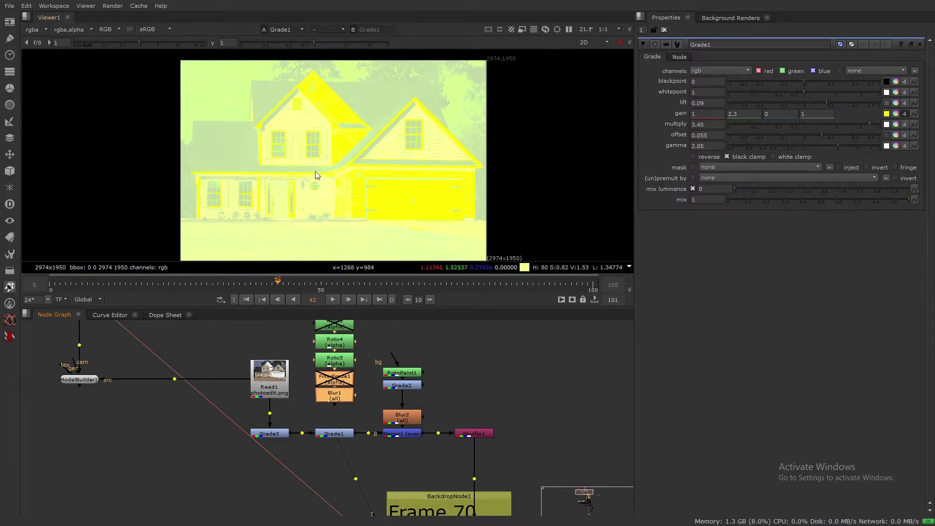
{"action": "key", "text": "ctrl+z"}
{"action": "scroll", "coordinate": [425, 150], "scroll_direction": "up", "scroll_amount": 3}
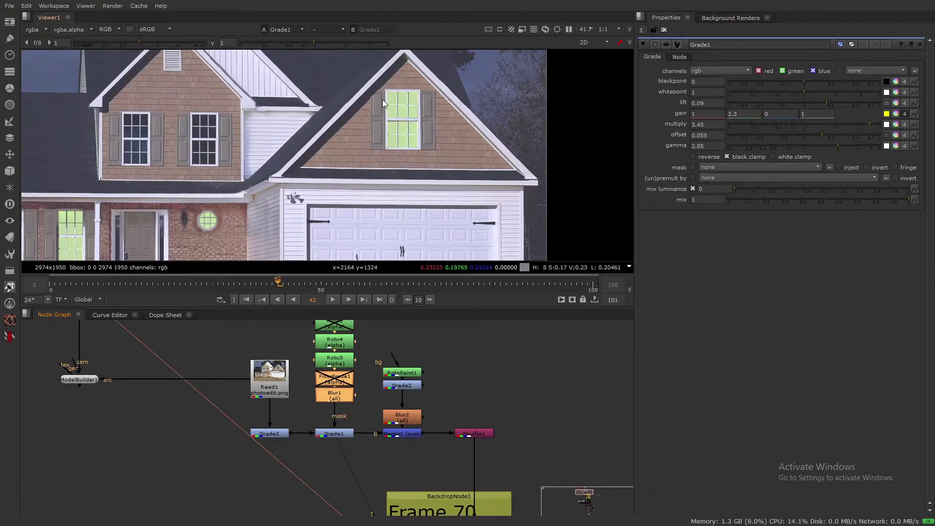
{"action": "left_click_drag", "start_coordinate": [224, 229], "coordinate": [224, 230]}
{"action": "middle_click_drag", "start_coordinate": [73, 237], "coordinate": [129, 193]}
{"action": "left_click_drag", "start_coordinate": [111, 167], "coordinate": [131, 223]}
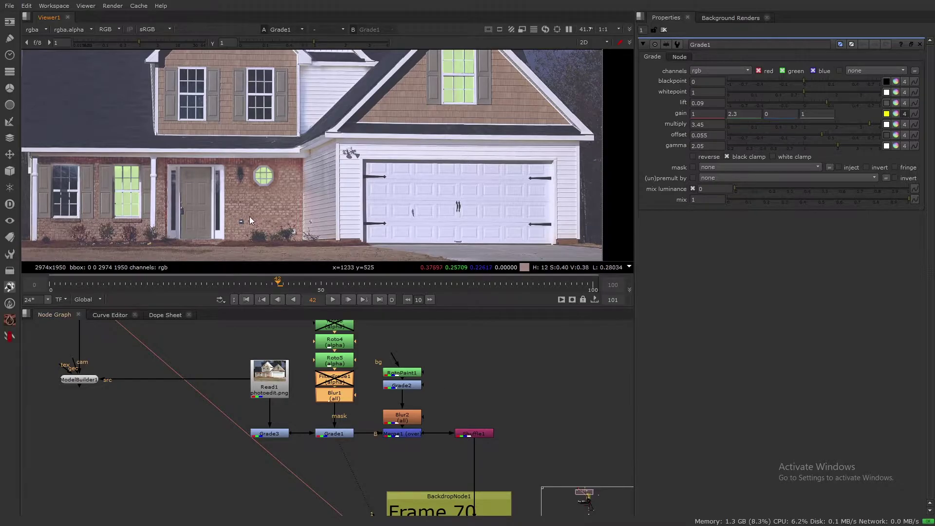
{"action": "middle_click_drag", "start_coordinate": [250, 223], "coordinate": [262, 249]}
{"action": "middle_click_drag", "start_coordinate": [250, 186], "coordinate": [319, 153]}
Move the Blur2 and RotoPaint1 nodes slightly up and open the RotoPaint1 properties.
{"action": "left_click_drag", "start_coordinate": [402, 422], "coordinate": [405, 408]}
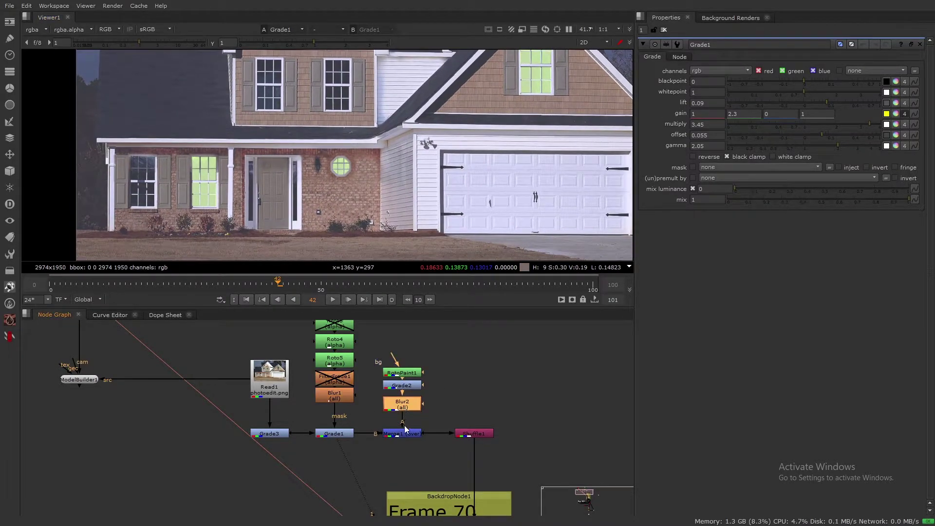
{"action": "left_click_drag", "start_coordinate": [402, 373], "coordinate": [404, 367]}
{"action": "double_click", "coordinate": [403, 368]}
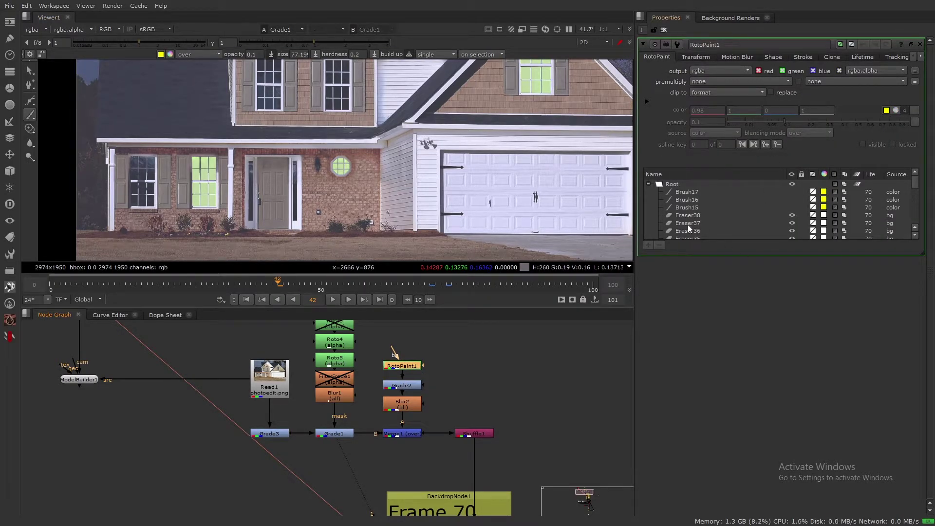
{"action": "middle_click_drag", "start_coordinate": [516, 136], "coordinate": [498, 179]}
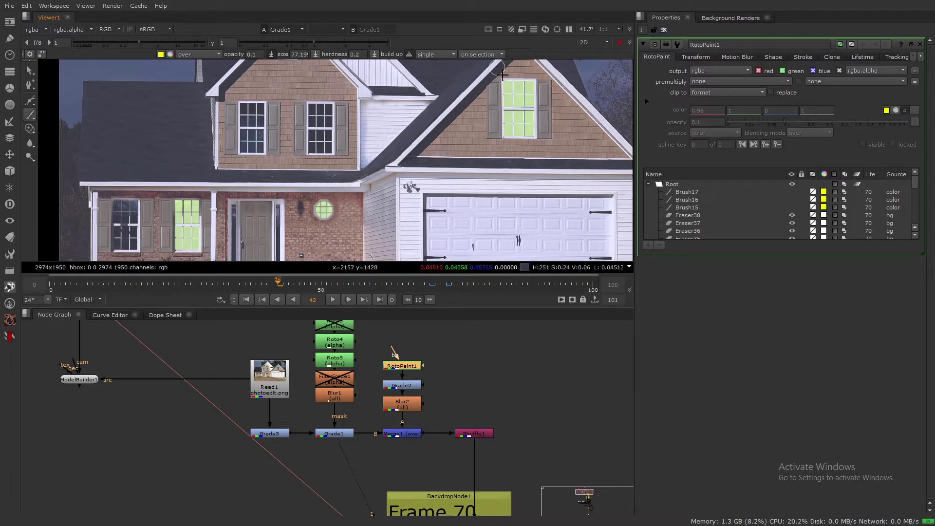
Display the Merge1 output in the viewer and go to frame 70.
{"action": "left_click", "coordinate": [399, 435]}
{"action": "key", "text": "1"}
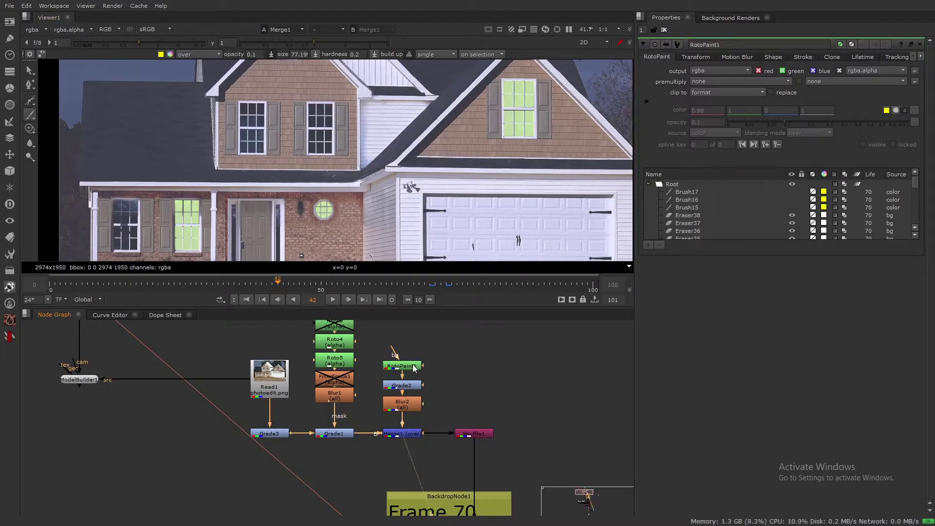
{"action": "scroll", "coordinate": [448, 414], "scroll_direction": "down", "scroll_amount": 3}
{"action": "middle_click_drag", "start_coordinate": [476, 426], "coordinate": [474, 367]}
{"action": "scroll", "coordinate": [475, 373], "scroll_direction": "up", "scroll_amount": 3}
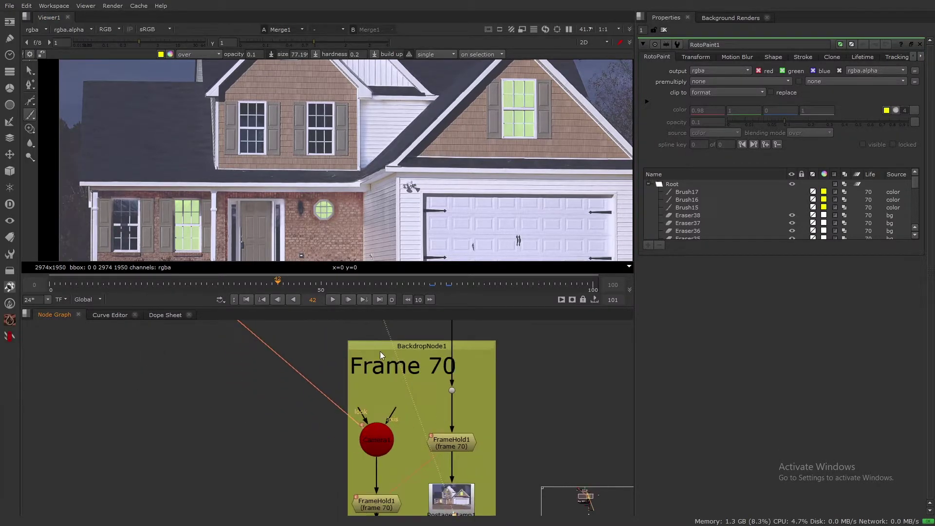
{"action": "left_click", "coordinate": [430, 285]}
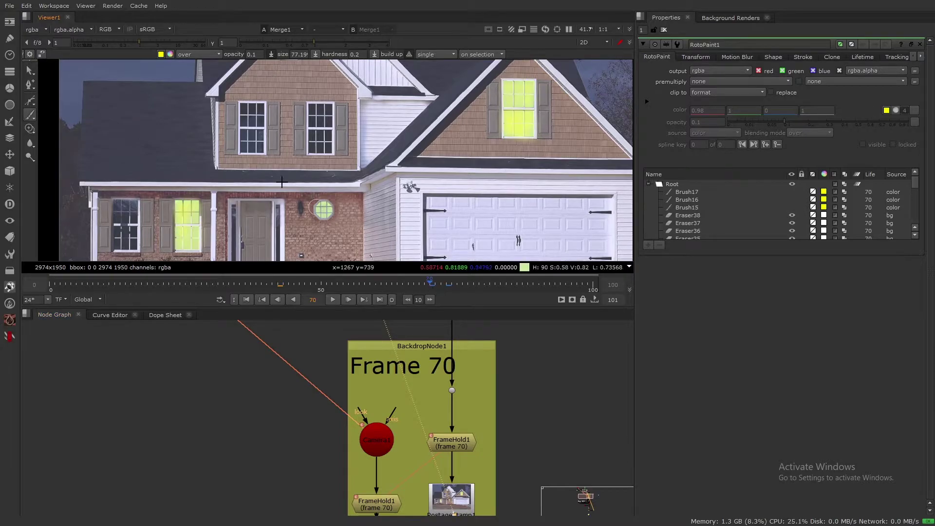
Toggle the Merge1 node off and on to compare the house with and without the painted window glow.
{"action": "middle_click_drag", "start_coordinate": [394, 165], "coordinate": [349, 233]}
{"action": "middle_click_drag", "start_coordinate": [355, 346], "coordinate": [374, 471]}
{"action": "scroll", "coordinate": [405, 151], "scroll_direction": "down", "scroll_amount": 4}
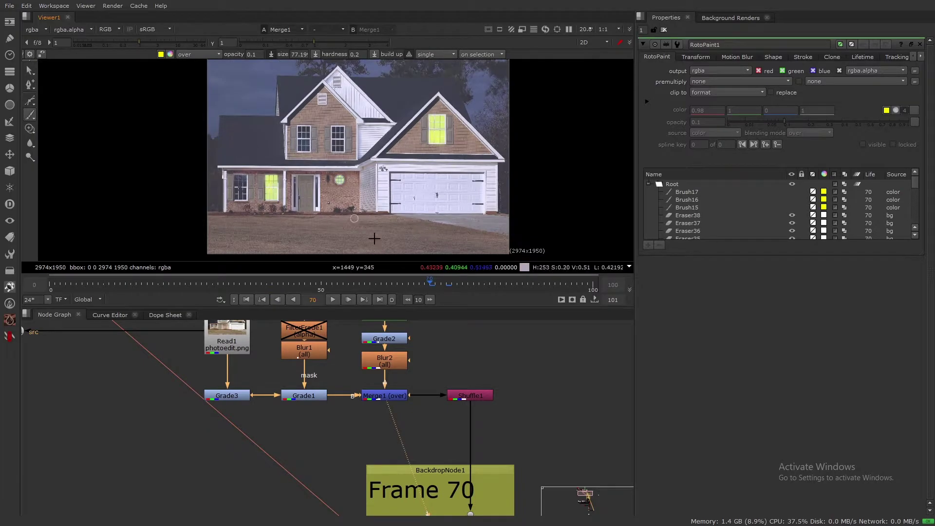
{"action": "key", "text": "d"}
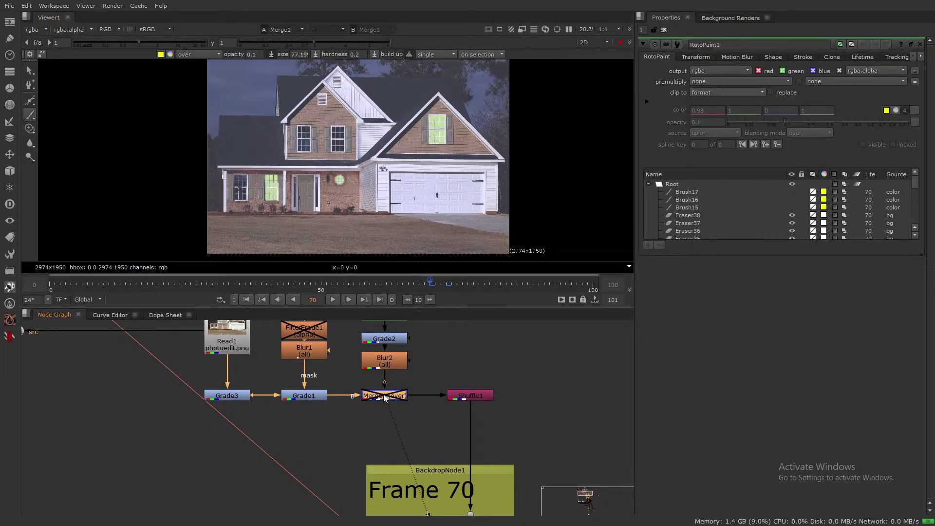
{"action": "key", "text": "d"}
{"action": "key", "text": "d"}
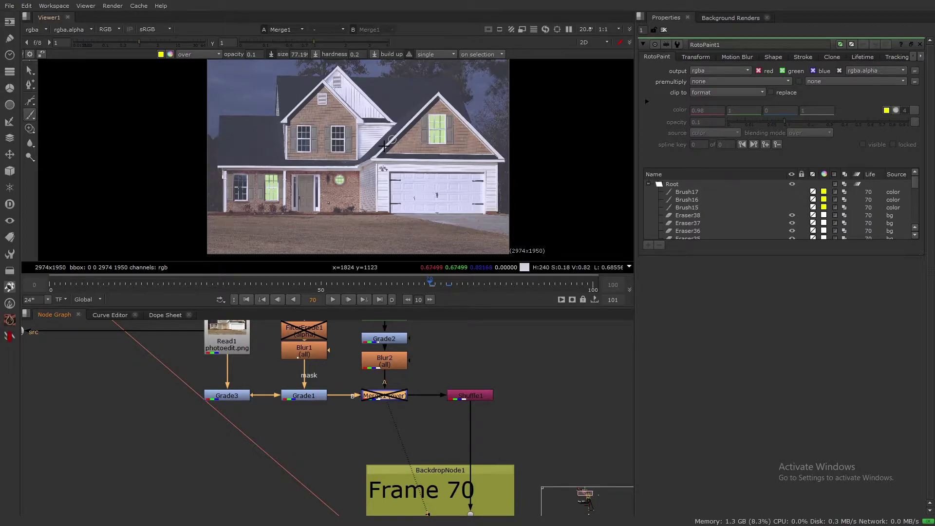
{"action": "left_click_drag", "start_coordinate": [419, 385], "coordinate": [347, 416]}
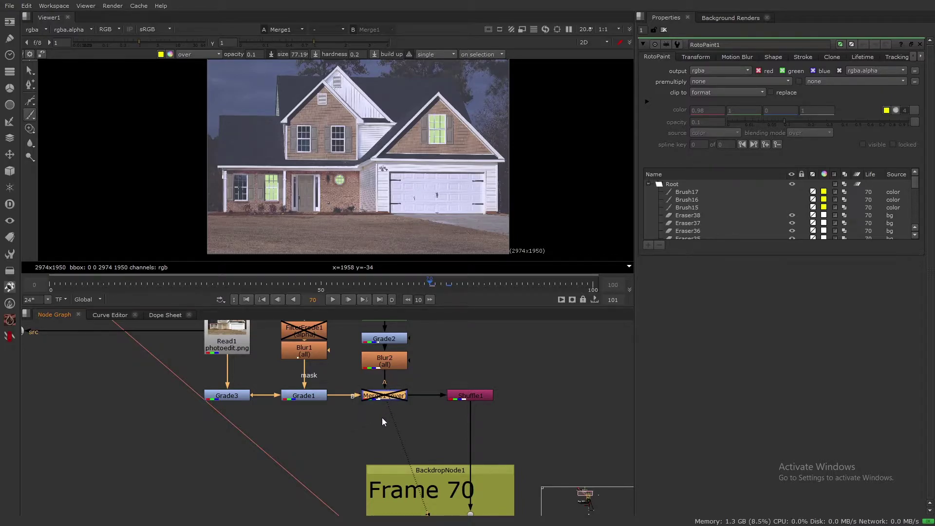
{"action": "key", "text": "d"}
Display the Shuffle1 and image-branch FrameHold1 outputs in turn and trace their connection through the node tree.
{"action": "left_click_drag", "start_coordinate": [445, 367], "coordinate": [521, 415]}
{"action": "key", "text": "1"}
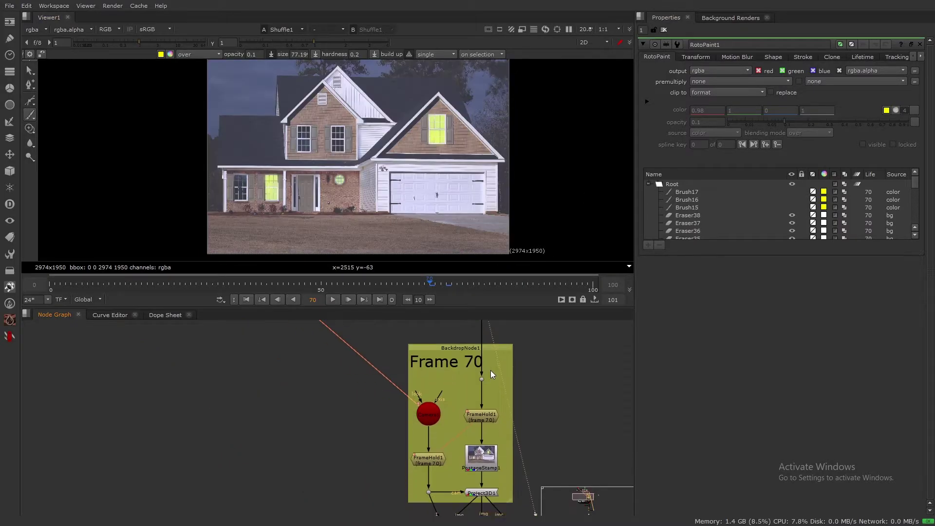
{"action": "left_click_drag", "start_coordinate": [538, 386], "coordinate": [444, 436]}
{"action": "middle_click_drag", "start_coordinate": [510, 372], "coordinate": [501, 401]}
{"action": "middle_click_drag", "start_coordinate": [505, 360], "coordinate": [491, 406]}
{"action": "middle_click_drag", "start_coordinate": [336, 341], "coordinate": [340, 401]}
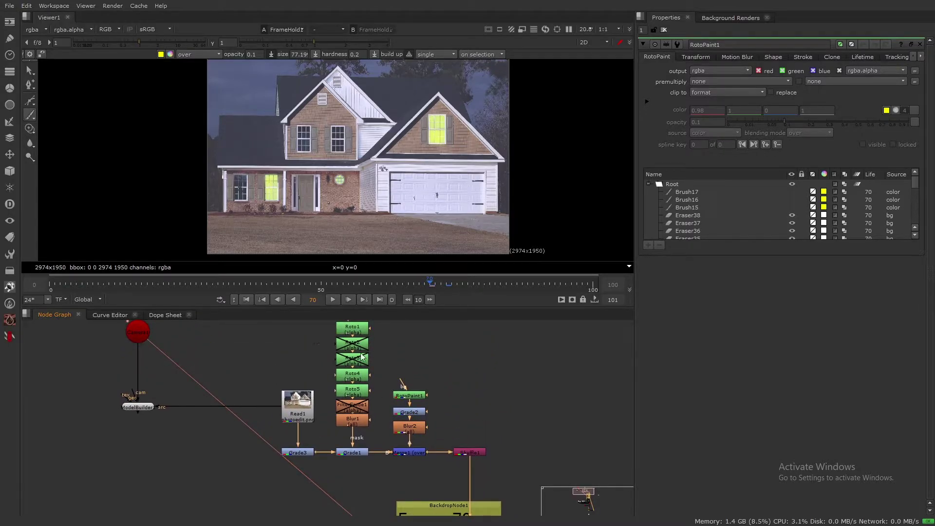
{"action": "middle_click_drag", "start_coordinate": [455, 420], "coordinate": [441, 315]}
{"action": "middle_click_drag", "start_coordinate": [455, 469], "coordinate": [465, 410]}
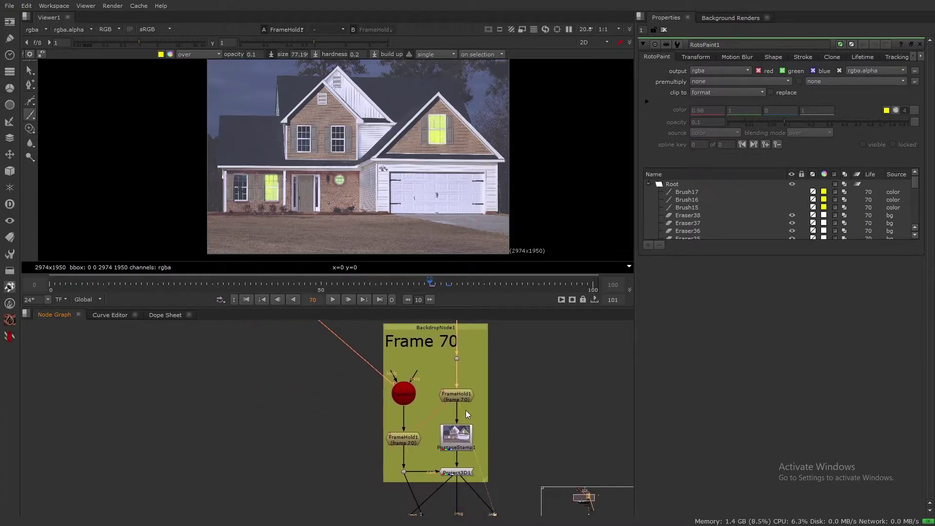
Display the PostageStamp1 output from the Frame 70 backdrop in the viewer.
{"action": "left_click_drag", "start_coordinate": [431, 410], "coordinate": [432, 407]}
{"action": "middle_click_drag", "start_coordinate": [463, 444], "coordinate": [457, 395]}
{"action": "left_click", "coordinate": [458, 395]}
{"action": "key", "text": "1"}
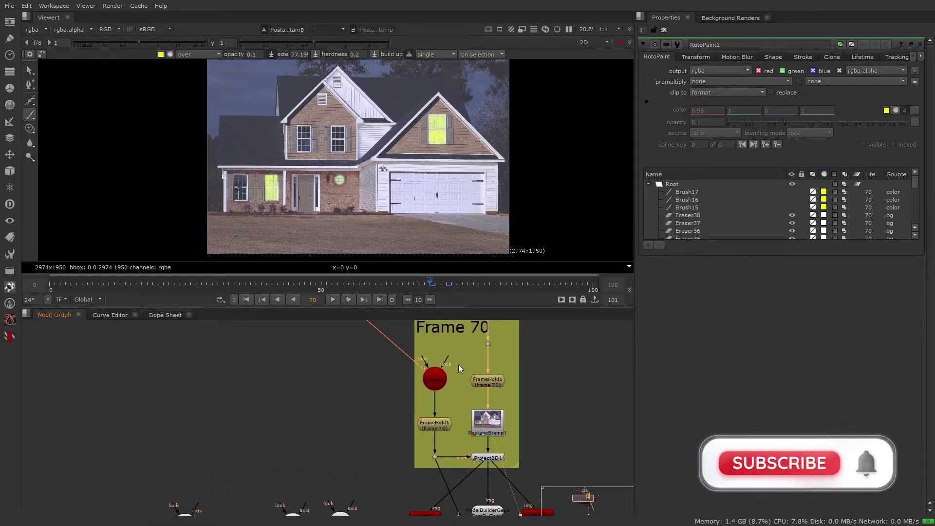
Select the image-branch and camera-branch FrameHold1 nodes in turn inside the Frame 70 backdrop.
{"action": "middle_click_drag", "start_coordinate": [458, 364], "coordinate": [470, 510]}
{"action": "scroll", "coordinate": [337, 433], "scroll_direction": "down", "scroll_amount": 5}
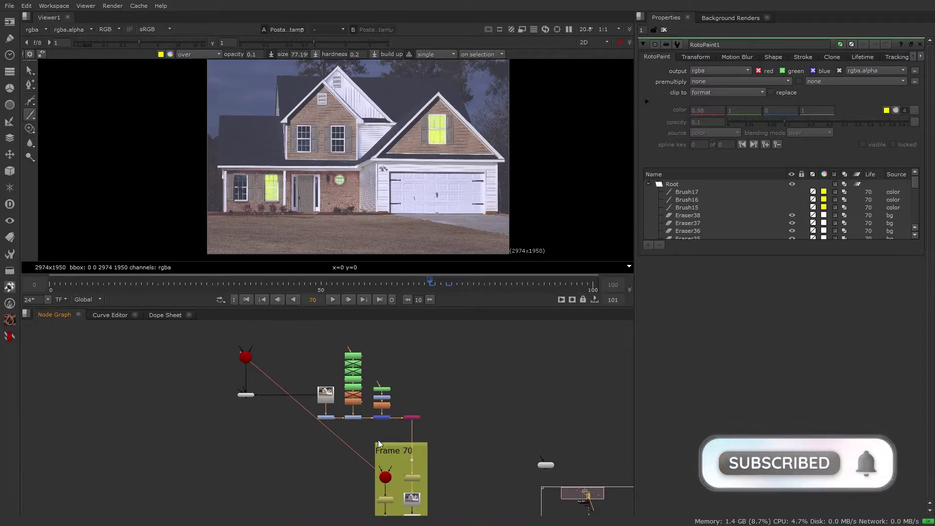
{"action": "middle_click_drag", "start_coordinate": [378, 438], "coordinate": [343, 334]}
{"action": "scroll", "coordinate": [346, 335], "scroll_direction": "up", "scroll_amount": 4}
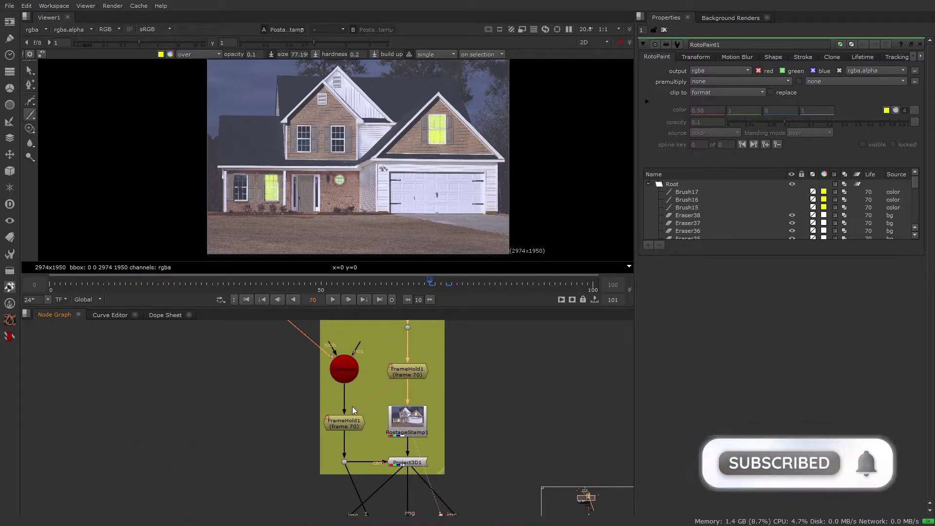
{"action": "left_click_drag", "start_coordinate": [384, 358], "coordinate": [444, 388]}
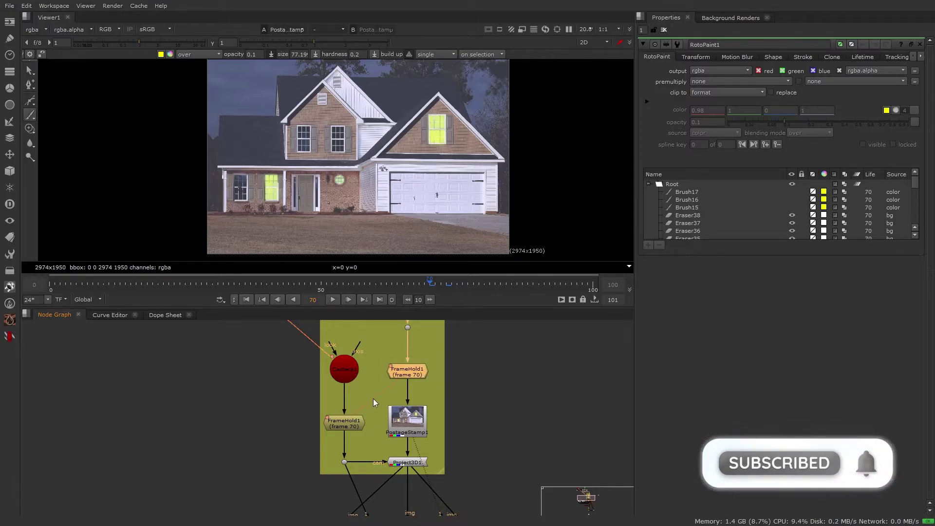
{"action": "left_click_drag", "start_coordinate": [379, 405], "coordinate": [312, 443]}
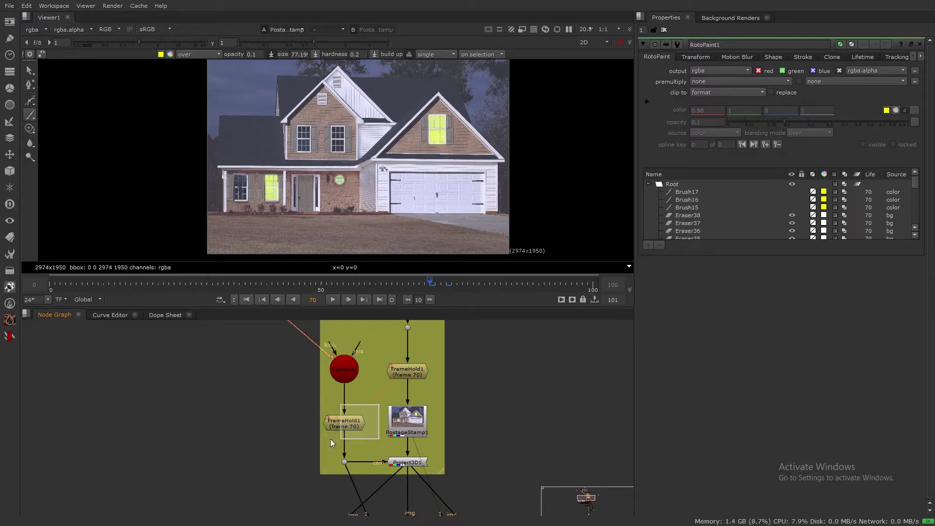
Select the Project3D1 node and examine its connections to the two cards and the ModelBuilderGeo node.
{"action": "middle_click_drag", "start_coordinate": [447, 443], "coordinate": [463, 397]}
{"action": "left_click_drag", "start_coordinate": [539, 386], "coordinate": [359, 450]}
{"action": "left_click_drag", "start_coordinate": [484, 405], "coordinate": [389, 432]}
{"action": "middle_click_drag", "start_coordinate": [396, 446], "coordinate": [413, 398]}
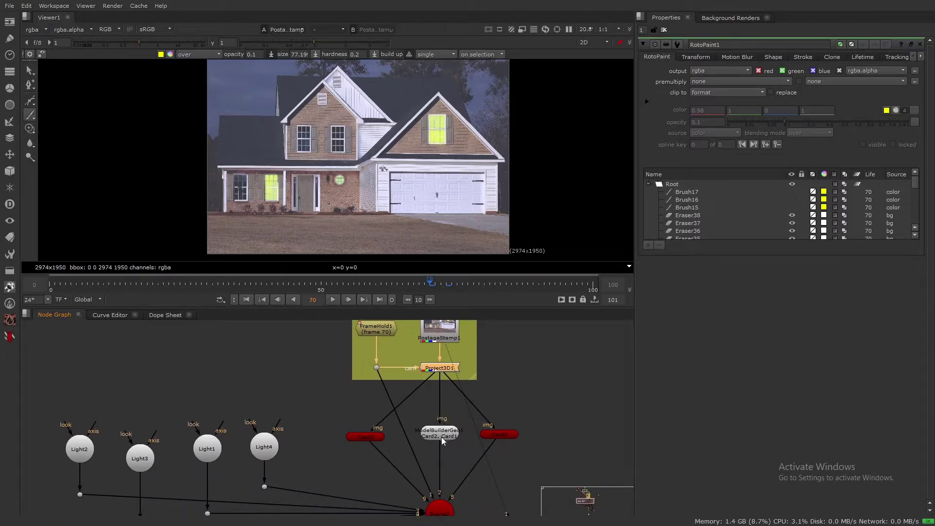
Open the ModelBuilder1 properties and select both Card1 and Card2 in its scene list.
{"action": "scroll", "coordinate": [441, 437], "scroll_direction": "down", "scroll_amount": 5}
{"action": "middle_click_drag", "start_coordinate": [340, 343], "coordinate": [359, 445]}
{"action": "scroll", "coordinate": [321, 424], "scroll_direction": "up", "scroll_amount": 5}
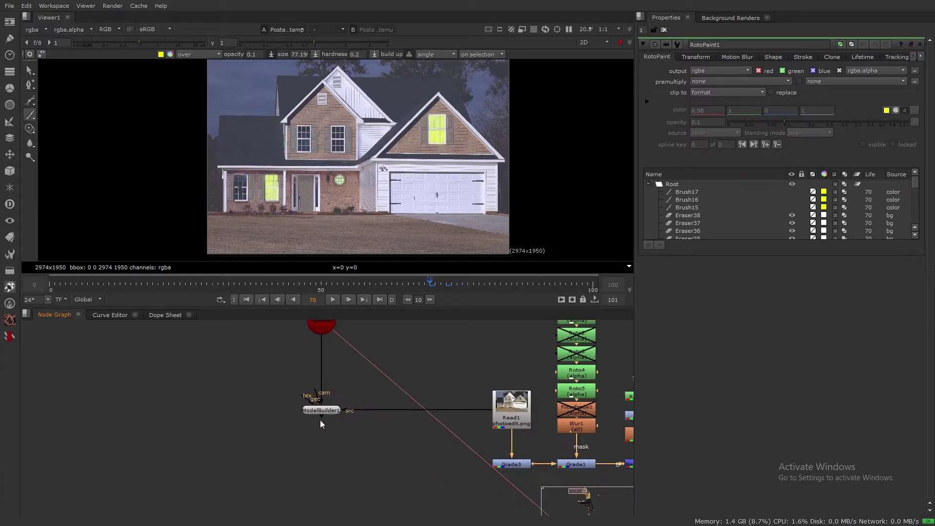
{"action": "double_click", "coordinate": [325, 412]}
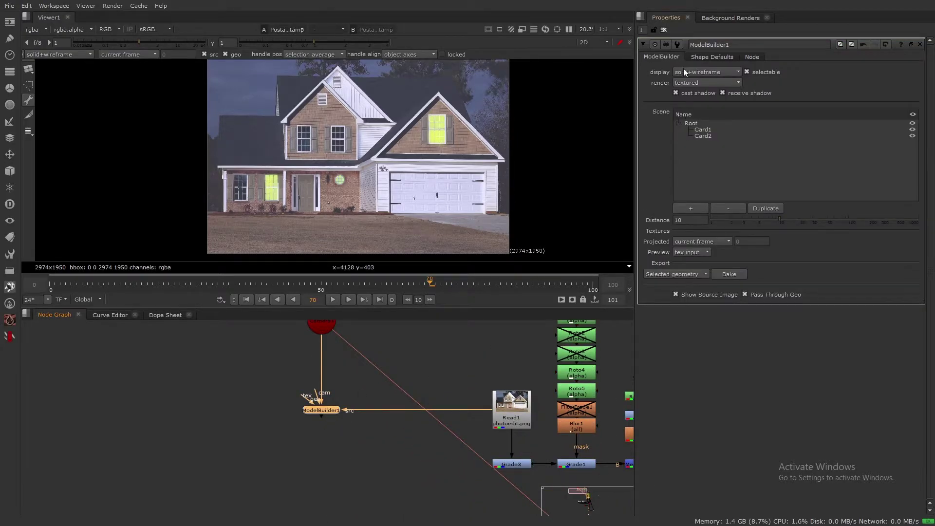
{"action": "left_click_drag", "start_coordinate": [722, 161], "coordinate": [711, 129]}
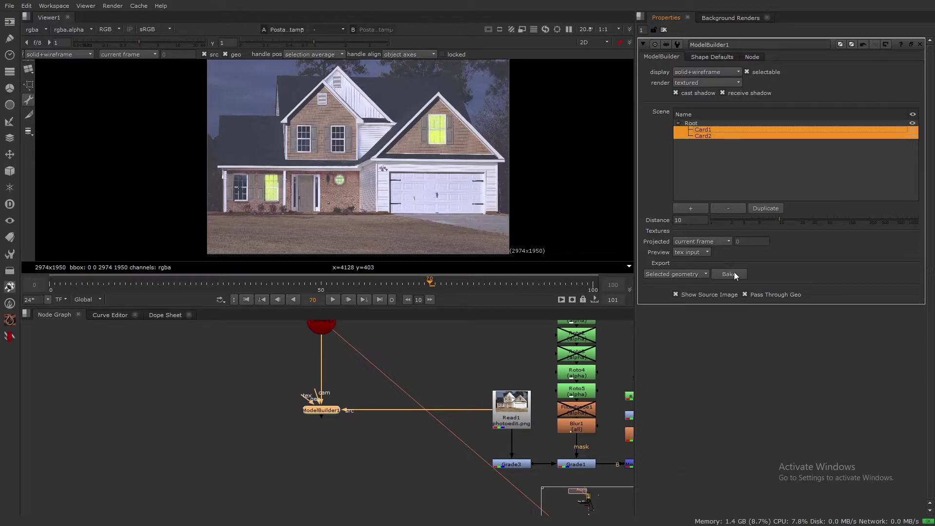
Select the baked ModelBuilderGeo node containing Card2 and Card1 below Project3D1.
{"action": "left_click", "coordinate": [487, 383]}
{"action": "scroll", "coordinate": [485, 414], "scroll_direction": "down", "scroll_amount": 5}
{"action": "middle_click_drag", "start_coordinate": [488, 433], "coordinate": [333, 343]}
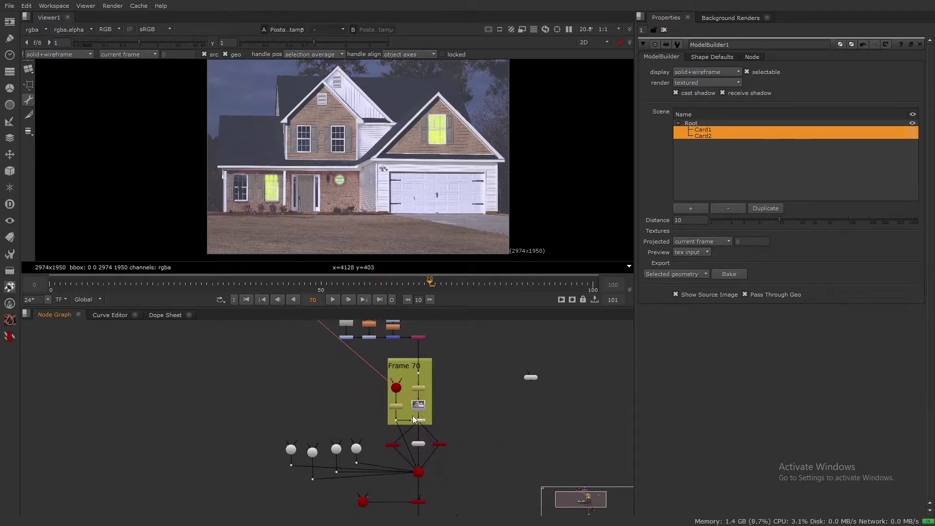
{"action": "scroll", "coordinate": [408, 420], "scroll_direction": "up", "scroll_amount": 5}
{"action": "middle_click_drag", "start_coordinate": [462, 455], "coordinate": [464, 390]}
{"action": "left_click_drag", "start_coordinate": [455, 434], "coordinate": [456, 439]}
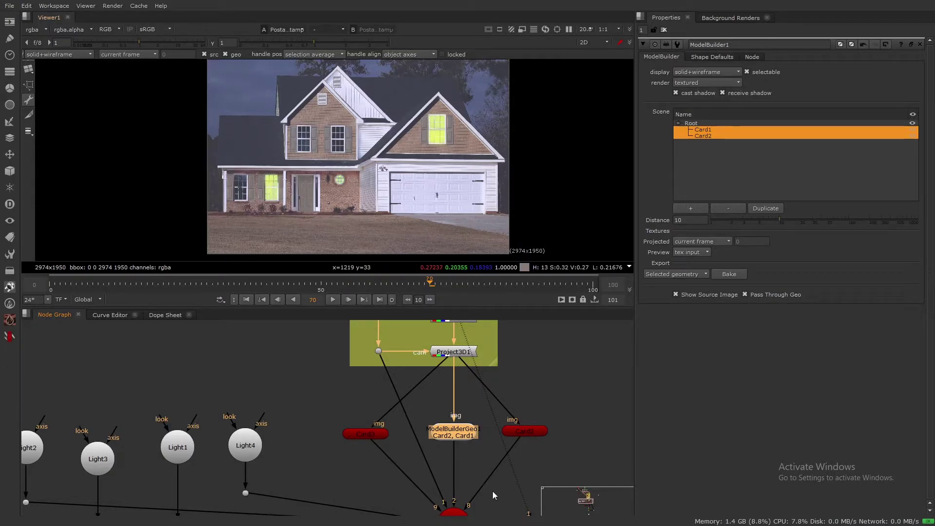
Open the Card3 and Card2 properties in turn, examine the upper gable in the viewer, and close the properties.
{"action": "double_click", "coordinate": [372, 438]}
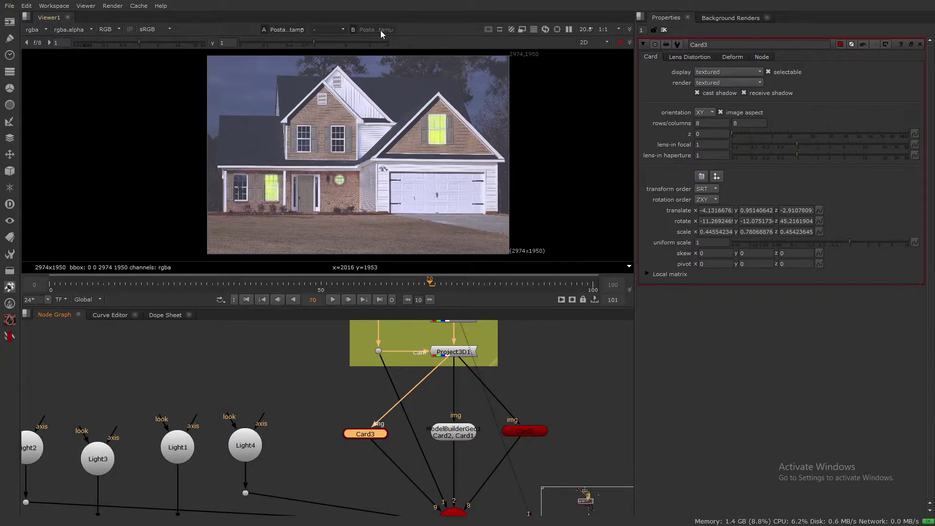
{"action": "scroll", "coordinate": [334, 71], "scroll_direction": "up", "scroll_amount": 4}
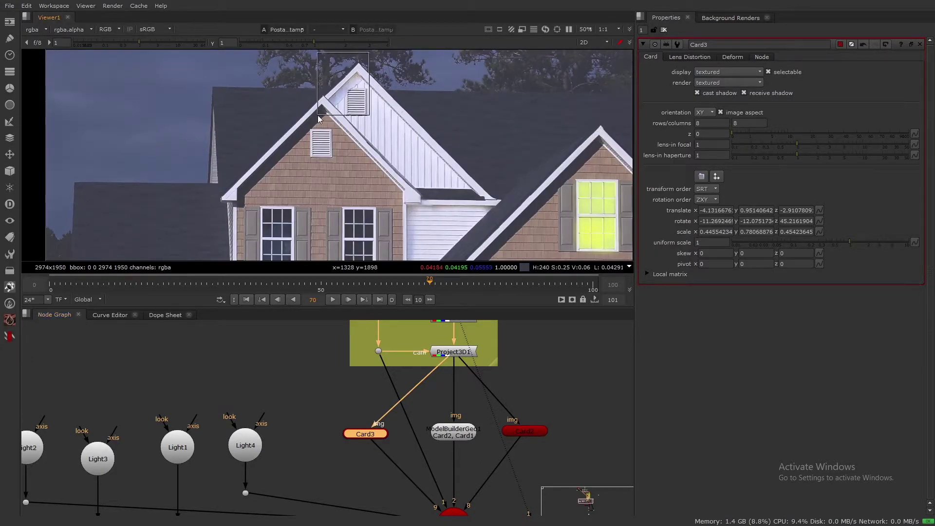
{"action": "double_click", "coordinate": [526, 430]}
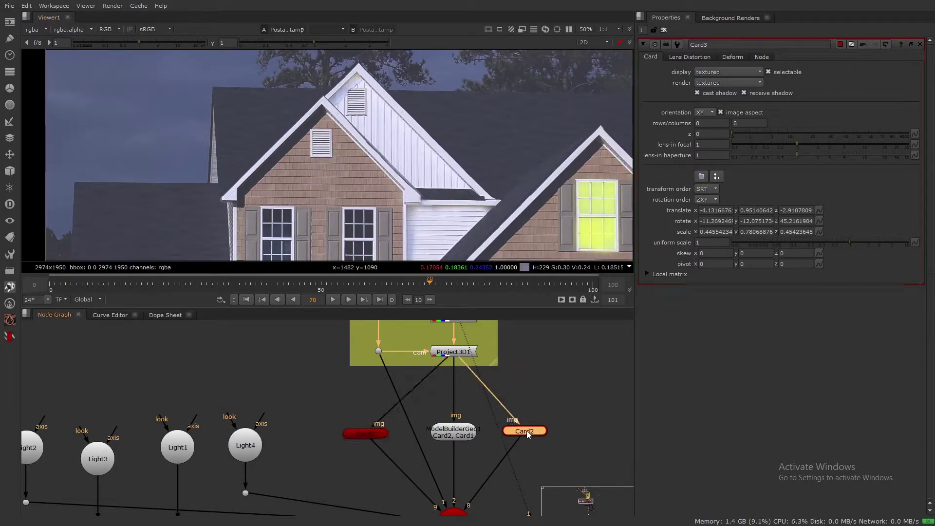
{"action": "left_click", "coordinate": [515, 367]}
{"action": "scroll", "coordinate": [562, 394], "scroll_direction": "down", "scroll_amount": 4}
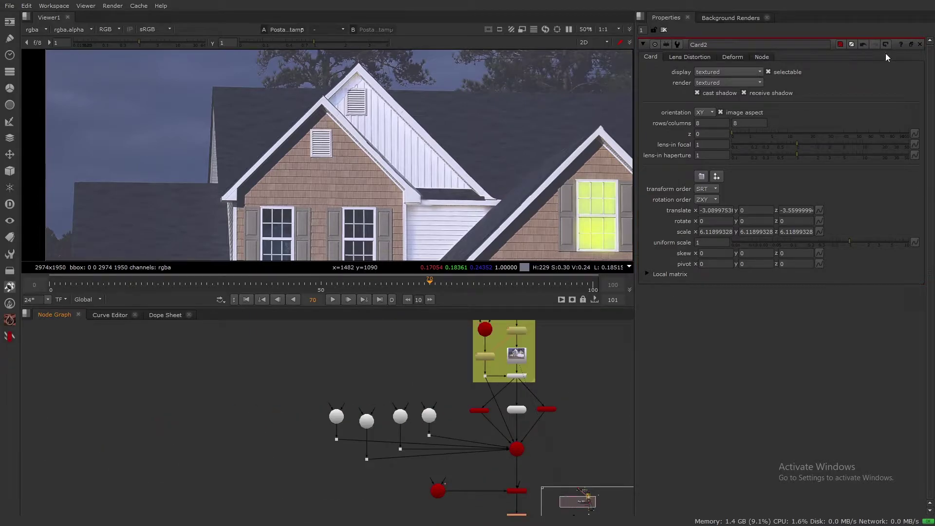
{"action": "left_click", "coordinate": [920, 45]}
Display the Scene2 node in the viewer and examine the projected house geometry and lights in 3D.
{"action": "scroll", "coordinate": [560, 404], "scroll_direction": "up", "scroll_amount": 4}
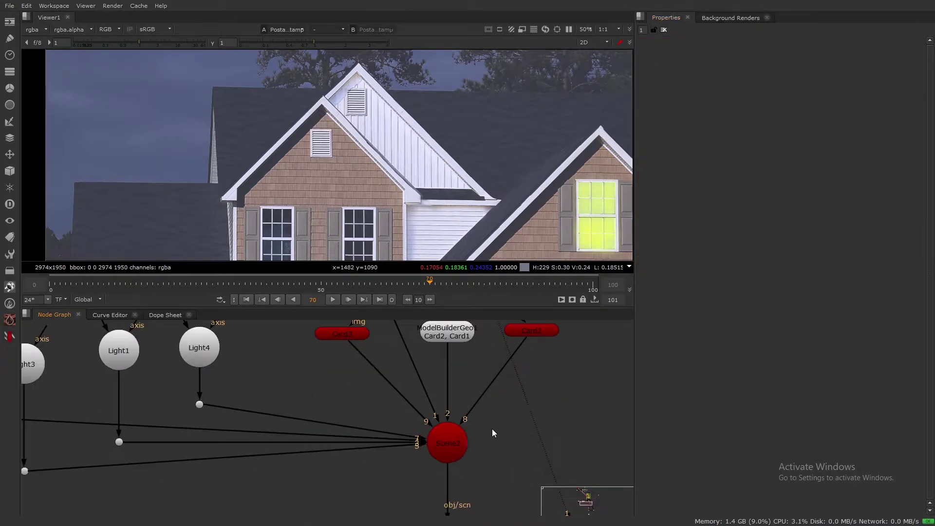
{"action": "left_click", "coordinate": [451, 437]}
{"action": "scroll", "coordinate": [450, 441], "scroll_direction": "down", "scroll_amount": 4}
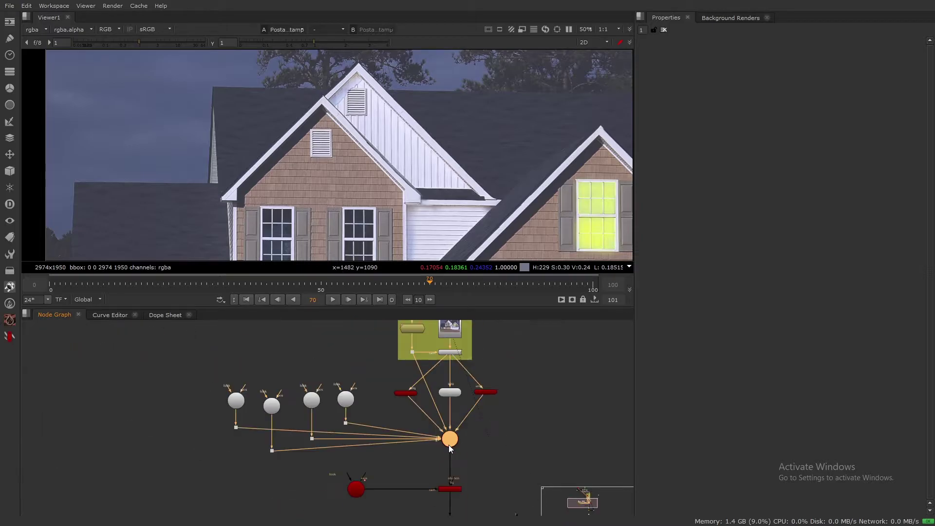
{"action": "key", "text": "1"}
{"action": "scroll", "coordinate": [294, 132], "scroll_direction": "up", "scroll_amount": 8}
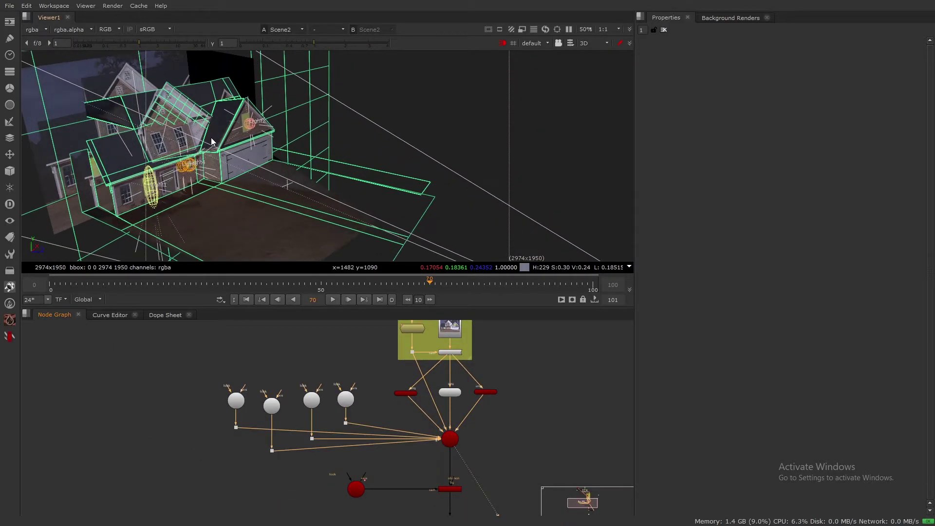
{"action": "left_click_drag", "start_coordinate": [261, 129], "coordinate": [125, 137], "text": "ctrl"}
{"action": "middle_click_drag", "start_coordinate": [294, 207], "coordinate": [270, 287]}
Disable and re-enable the Card3 node to compare the front gable in the 3D view.
{"action": "left_click", "coordinate": [405, 393]}
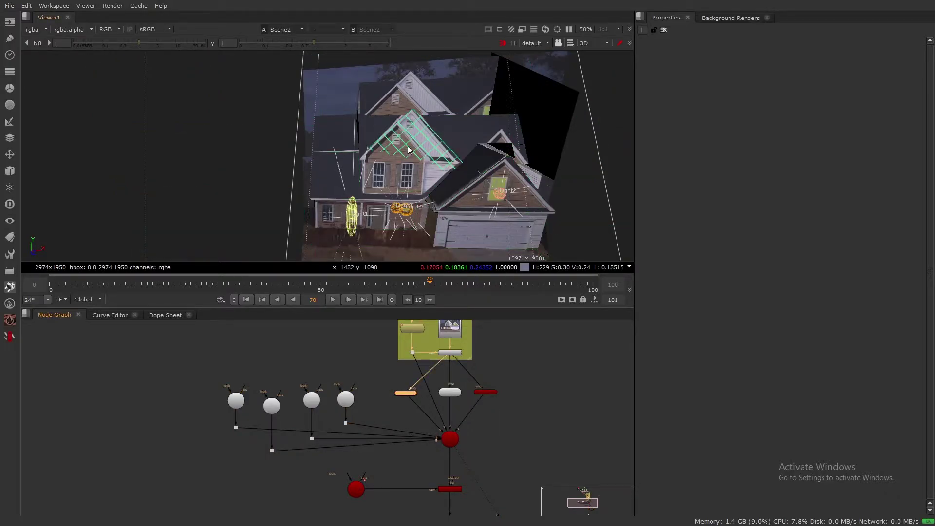
{"action": "right_click_drag", "start_coordinate": [365, 148], "coordinate": [354, 113], "text": "alt"}
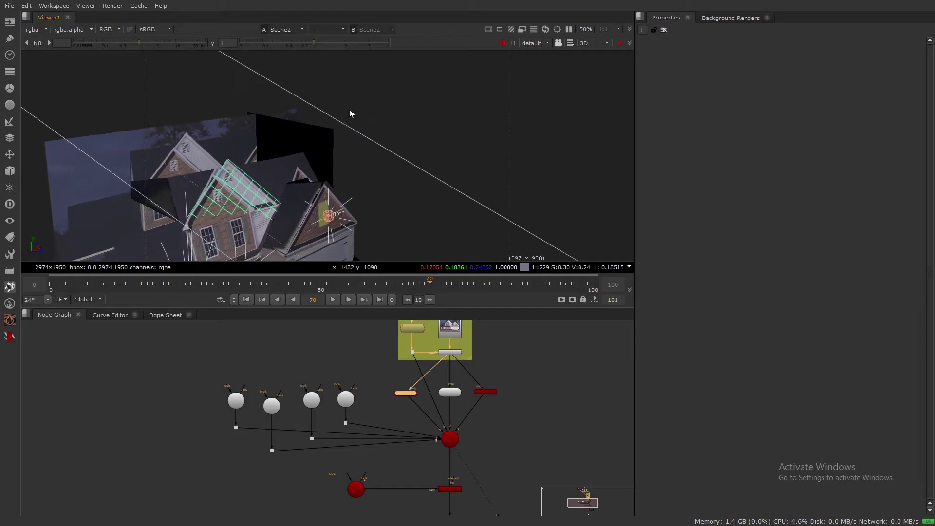
{"action": "key", "text": "d"}
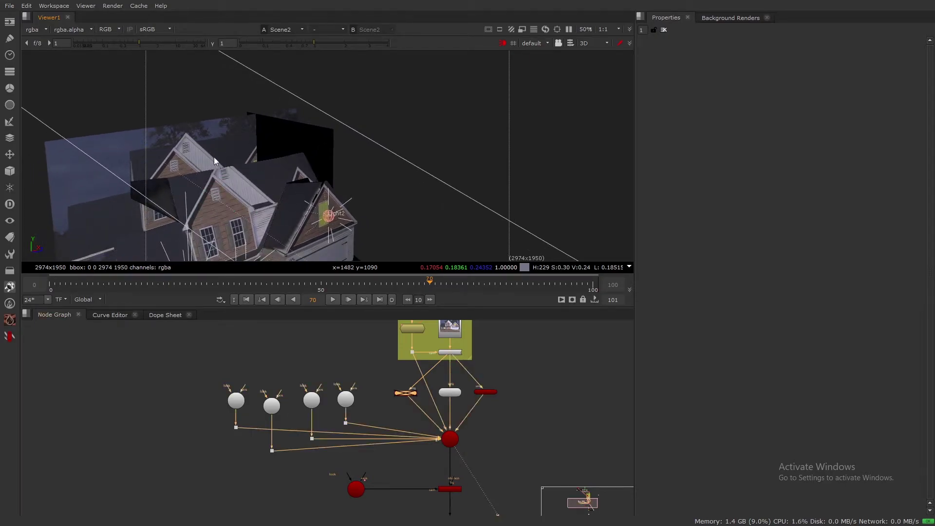
{"action": "key", "text": "d"}
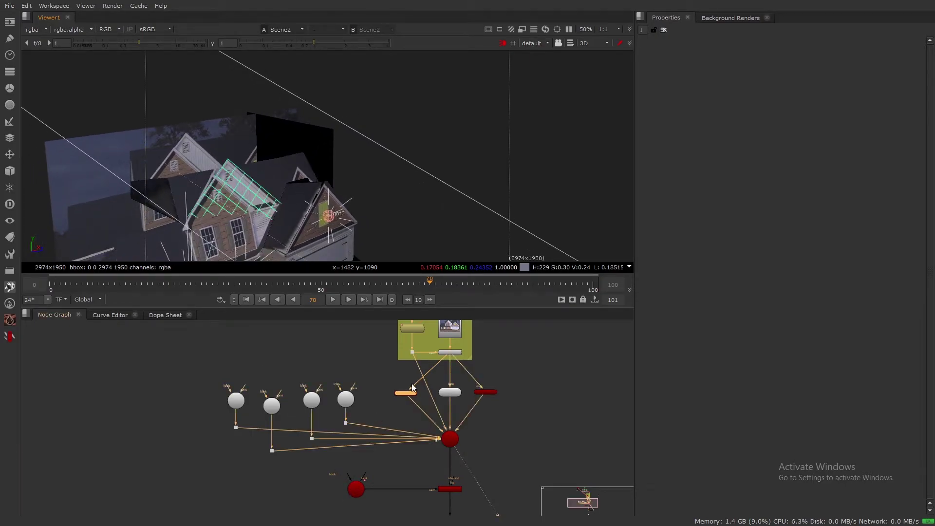
Toggle the Card2 node off and on twice to compare its contribution to the 3D scene.
{"action": "left_click", "coordinate": [489, 393]}
{"action": "key", "text": "d"}
{"action": "key", "text": "d"}
{"action": "key", "text": "d"}
{"action": "key", "text": "d"}
{"action": "left_click", "coordinate": [529, 427]}
Disable and re-enable the ModelBuilderGeo node to compare its contribution to the scene, and clear the selection.
{"action": "left_click", "coordinate": [457, 395]}
{"action": "key", "text": "d"}
{"action": "key", "text": "d"}
{"action": "left_click", "coordinate": [475, 413]}
Disable Light1, Light2, Light3 and Light4 together and view the unlit projection from the front.
{"action": "left_click_drag", "start_coordinate": [321, 216], "coordinate": [254, 196], "text": "ctrl"}
{"action": "right_click_drag", "start_coordinate": [254, 196], "coordinate": [253, 91], "text": "alt"}
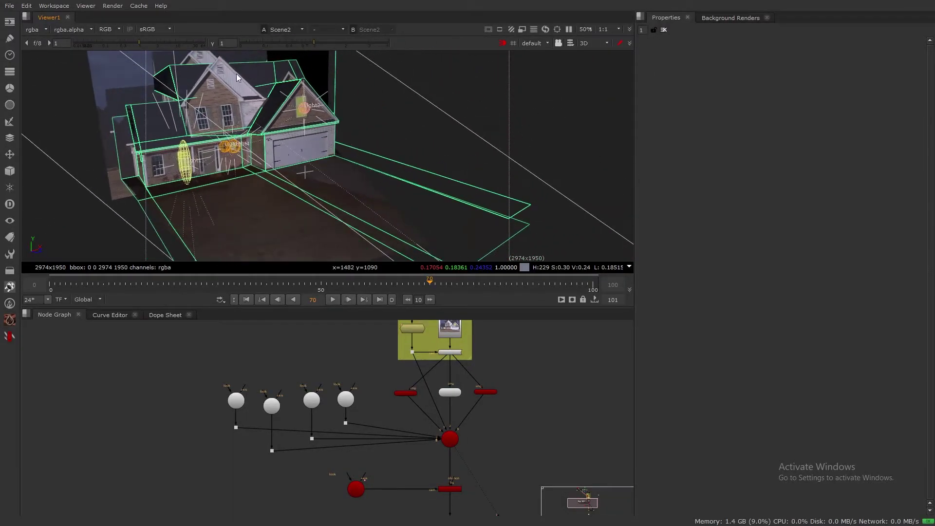
{"action": "scroll", "coordinate": [333, 404], "scroll_direction": "up", "scroll_amount": 3}
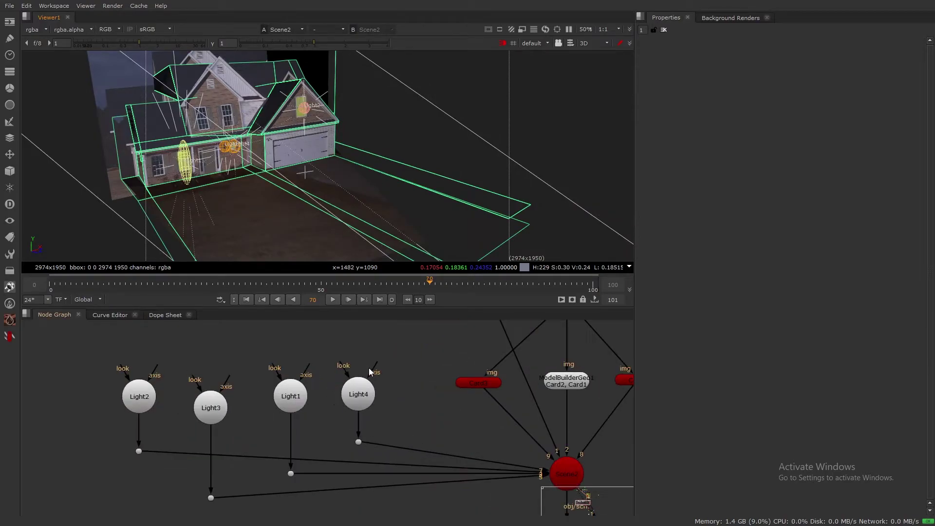
{"action": "left_click_drag", "start_coordinate": [406, 341], "coordinate": [85, 451]}
{"action": "key", "text": "d"}
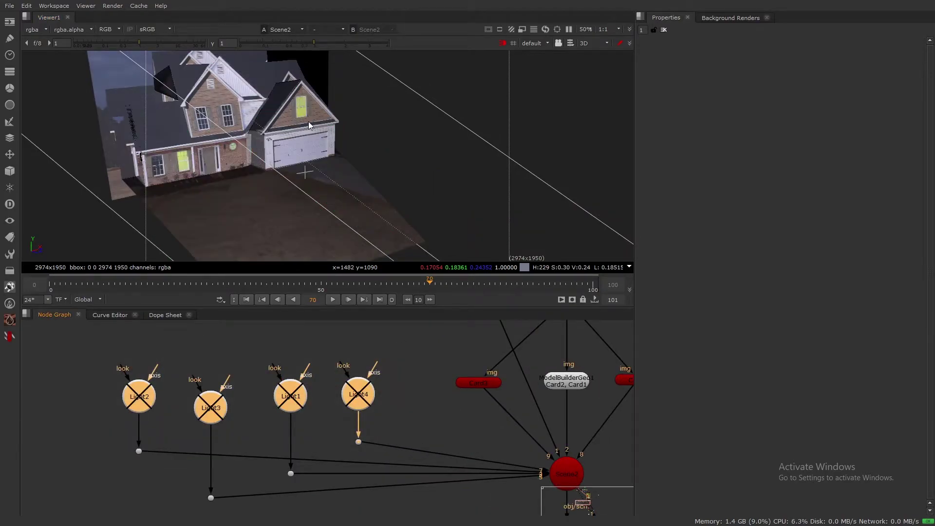
{"action": "right_click_drag", "start_coordinate": [366, 122], "coordinate": [381, 157], "text": "alt"}
Select the ScanlineRender1 node and its Camera2 input below the scene node.
{"action": "scroll", "coordinate": [491, 404], "scroll_direction": "down", "scroll_amount": 4}
{"action": "middle_click_drag", "start_coordinate": [513, 449], "coordinate": [456, 396]}
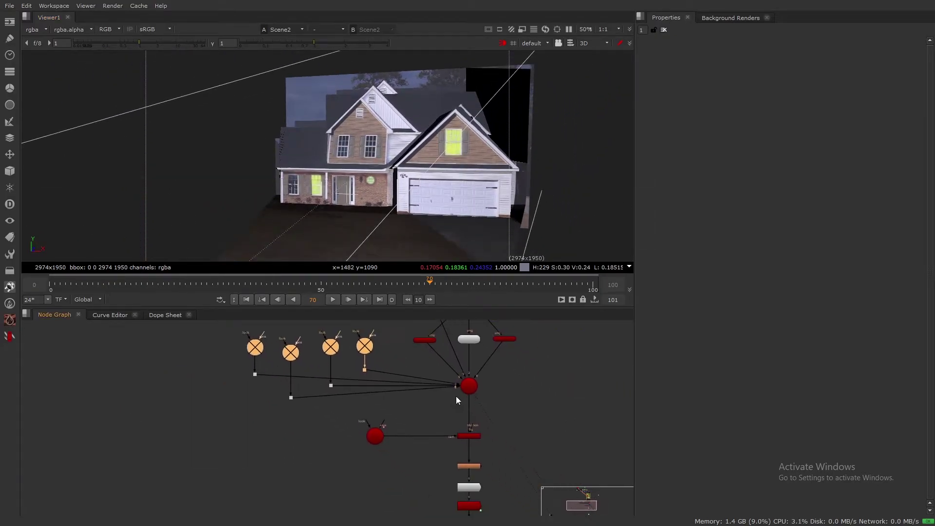
{"action": "scroll", "coordinate": [465, 472], "scroll_direction": "up", "scroll_amount": 5}
{"action": "left_click_drag", "start_coordinate": [390, 393], "coordinate": [506, 435]}
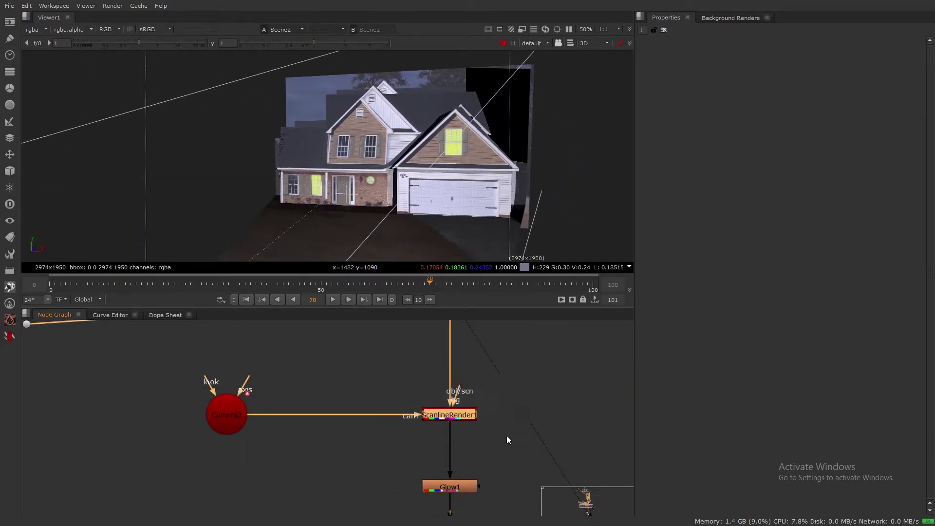
{"action": "left_click", "coordinate": [227, 417]}
{"action": "scroll", "coordinate": [362, 396], "scroll_direction": "down", "scroll_amount": 1}
{"action": "middle_click_drag", "start_coordinate": [362, 396], "coordinate": [401, 430]}
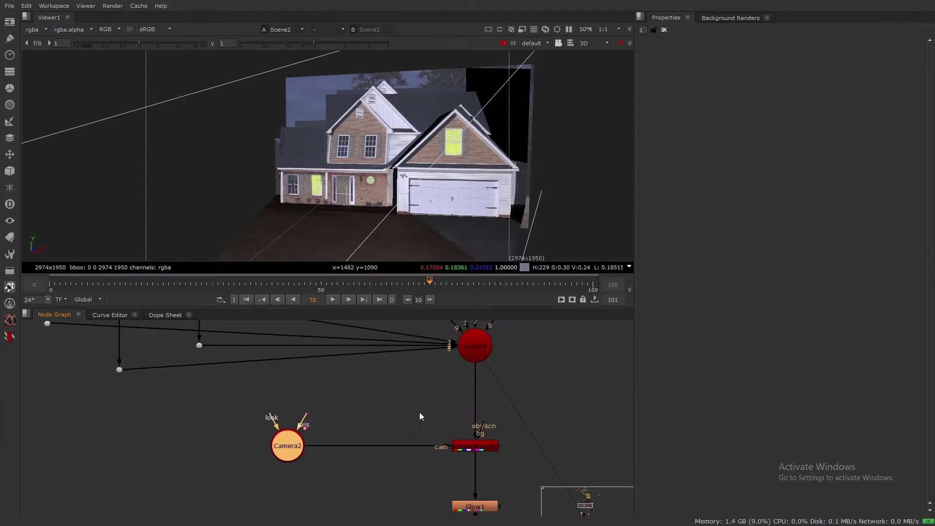
Examine the node tree up to the Frame 70 camera branch, and select the Camera2 render camera.
{"action": "scroll", "coordinate": [419, 413], "scroll_direction": "down", "scroll_amount": 3}
{"action": "left_click_drag", "start_coordinate": [400, 408], "coordinate": [320, 459]}
{"action": "middle_click_drag", "start_coordinate": [323, 327], "coordinate": [320, 423]}
{"action": "scroll", "coordinate": [320, 427], "scroll_direction": "down", "scroll_amount": 3}
{"action": "middle_click_drag", "start_coordinate": [296, 361], "coordinate": [364, 434]}
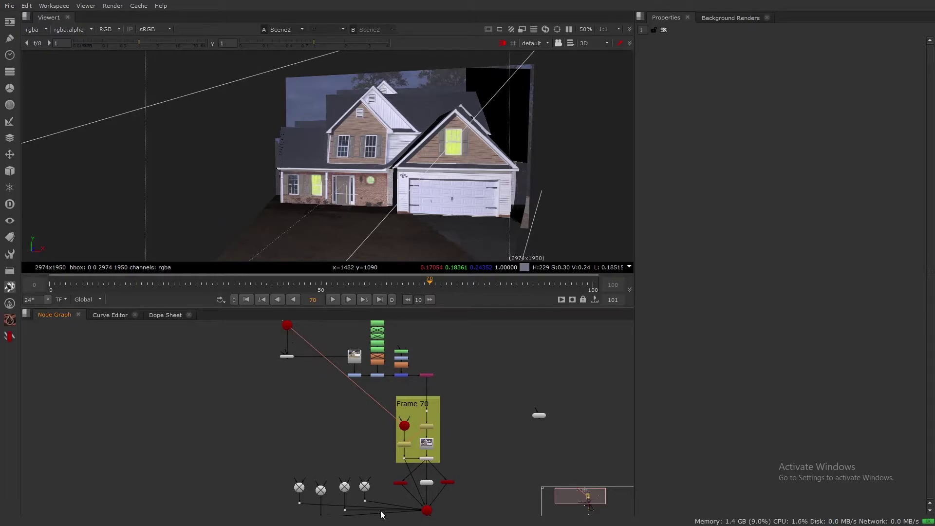
{"action": "middle_click_drag", "start_coordinate": [381, 511], "coordinate": [377, 420]}
{"action": "scroll", "coordinate": [371, 454], "scroll_direction": "up", "scroll_amount": 7}
{"action": "left_click", "coordinate": [382, 422]}
{"action": "left_click_drag", "start_coordinate": [399, 403], "coordinate": [305, 482]}
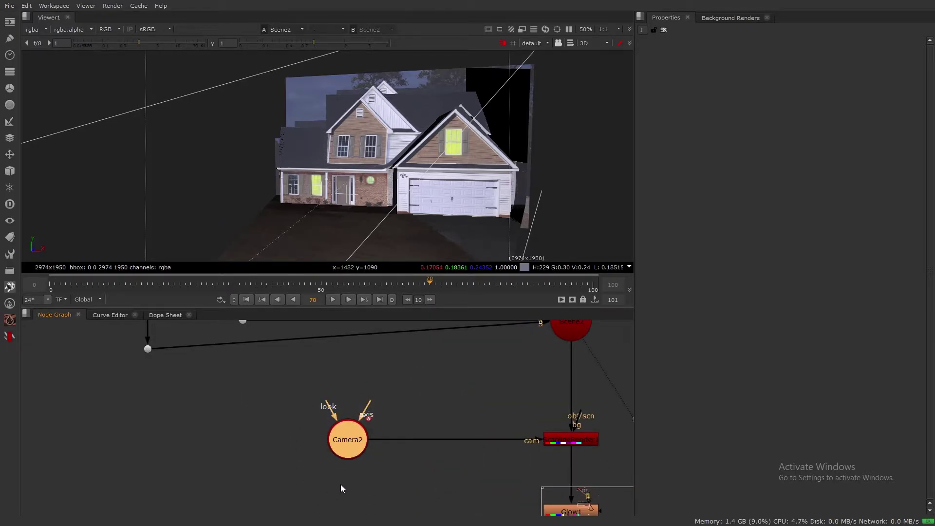
Display the ScanlineRender1 output in the 2D viewer with the whole house frame in view.
{"action": "left_click", "coordinate": [567, 444]}
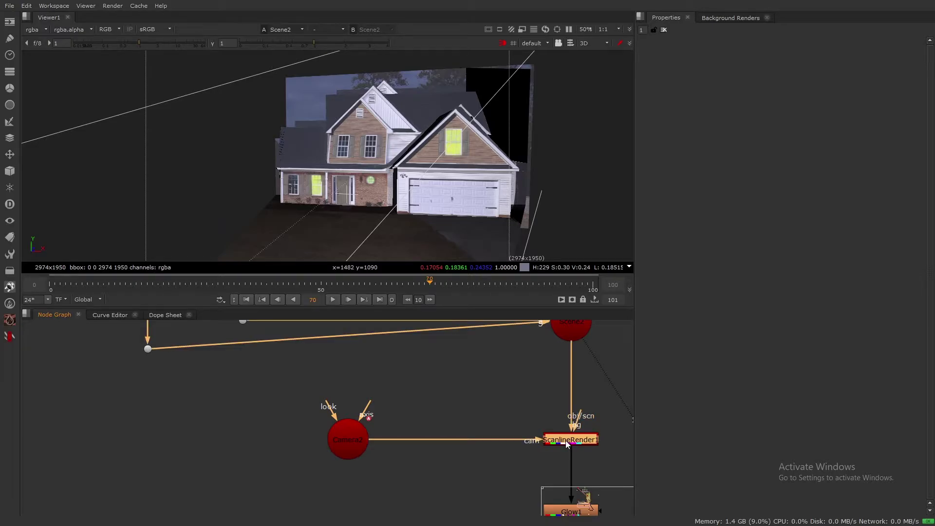
{"action": "key", "text": "1"}
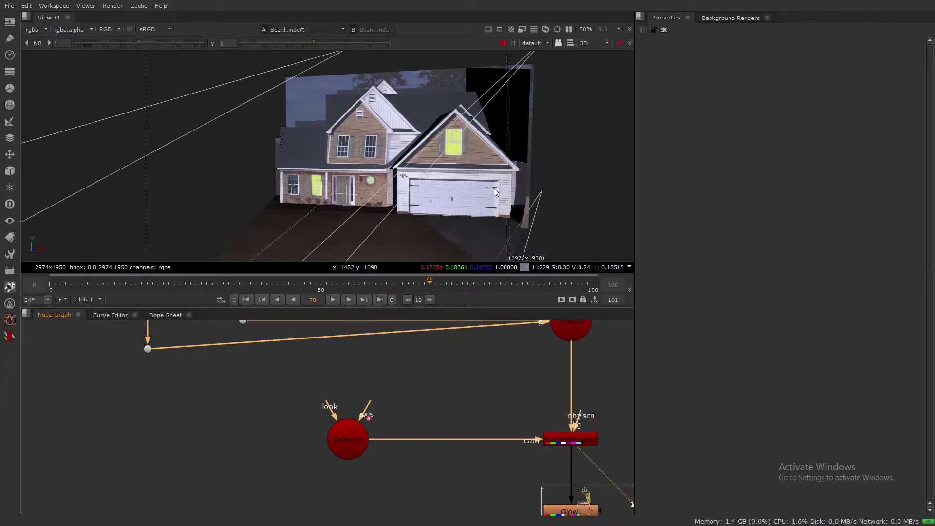
{"action": "key", "text": "Tab"}
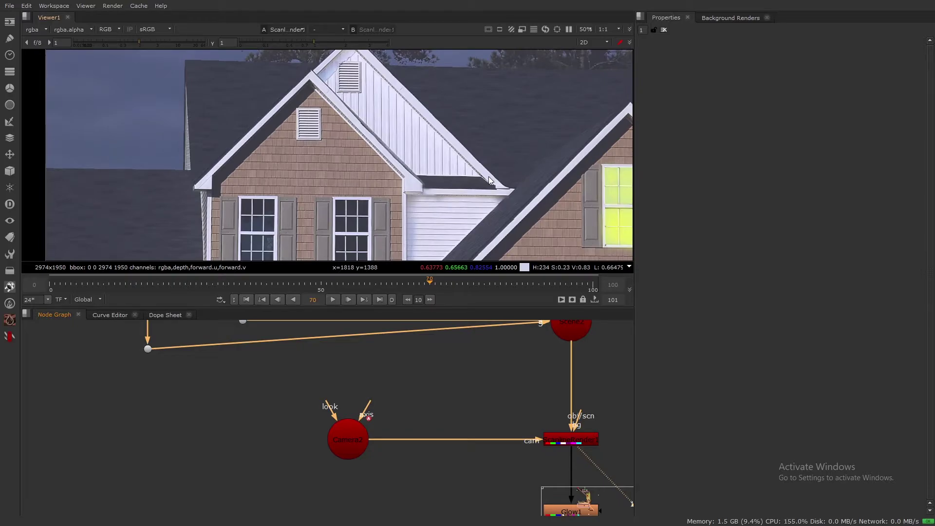
{"action": "scroll", "coordinate": [489, 176], "scroll_direction": "down", "scroll_amount": 8}
{"action": "middle_click_drag", "start_coordinate": [537, 194], "coordinate": [504, 148]}
{"action": "scroll", "coordinate": [505, 147], "scroll_direction": "up", "scroll_amount": 2}
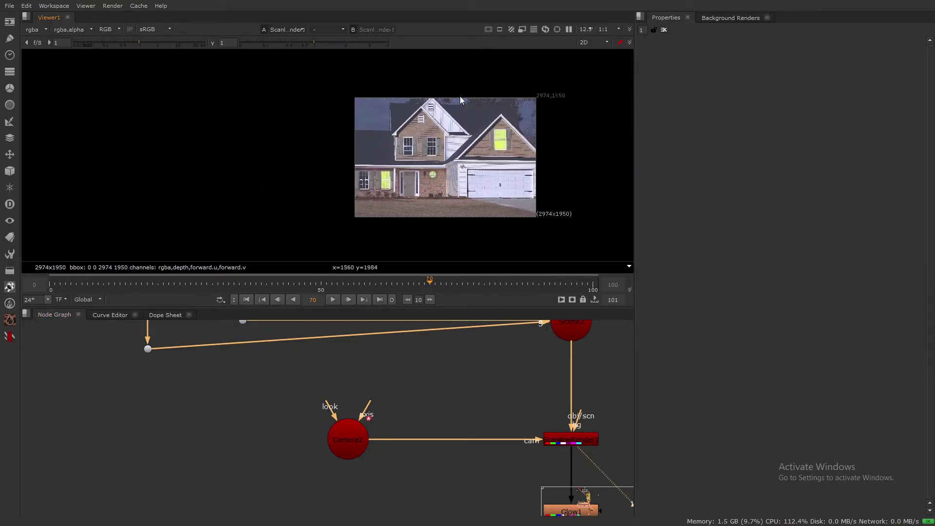
Re-enable all four light nodes and inspect the lit night render of the house.
{"action": "middle_click_drag", "start_coordinate": [450, 429], "coordinate": [445, 449]}
{"action": "scroll", "coordinate": [445, 454], "scroll_direction": "down", "scroll_amount": 4}
{"action": "scroll", "coordinate": [379, 356], "scroll_direction": "up", "scroll_amount": 2}
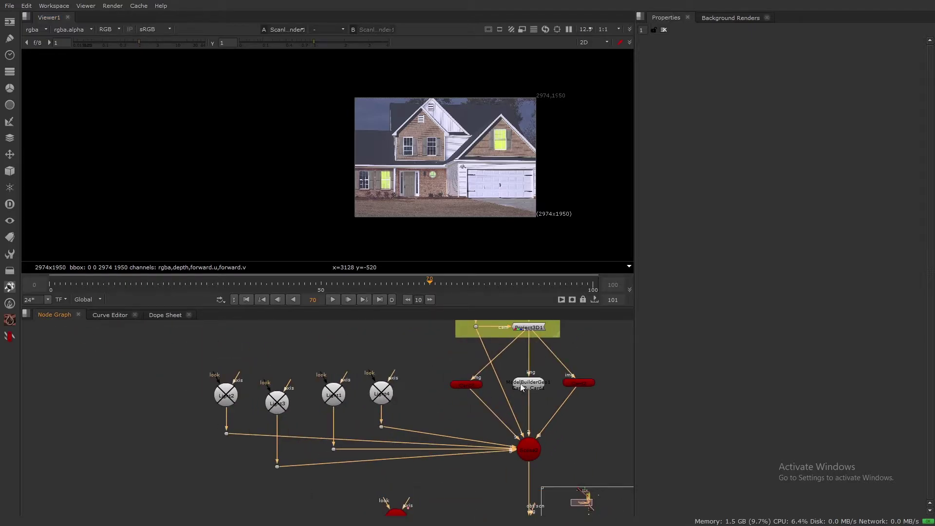
{"action": "left_click_drag", "start_coordinate": [419, 351], "coordinate": [138, 431]}
{"action": "key", "text": "d"}
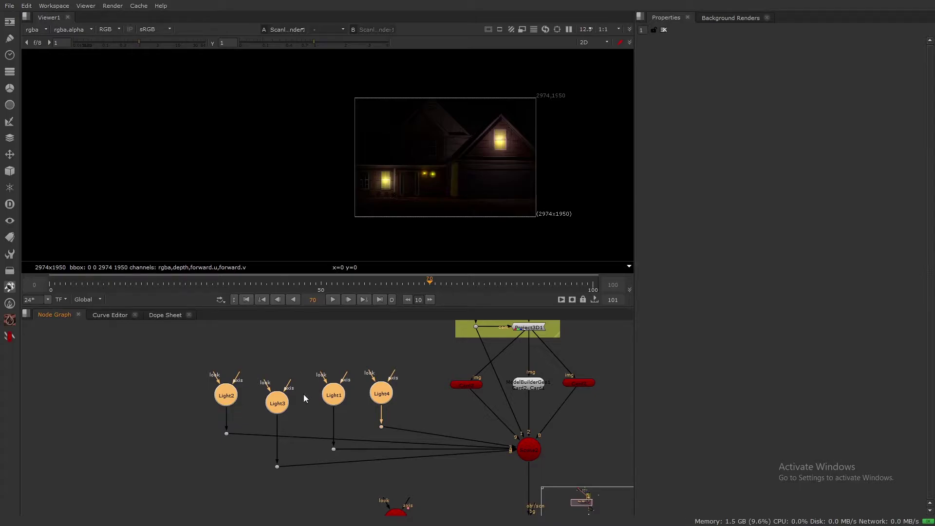
{"action": "middle_click_drag", "start_coordinate": [508, 208], "coordinate": [432, 202]}
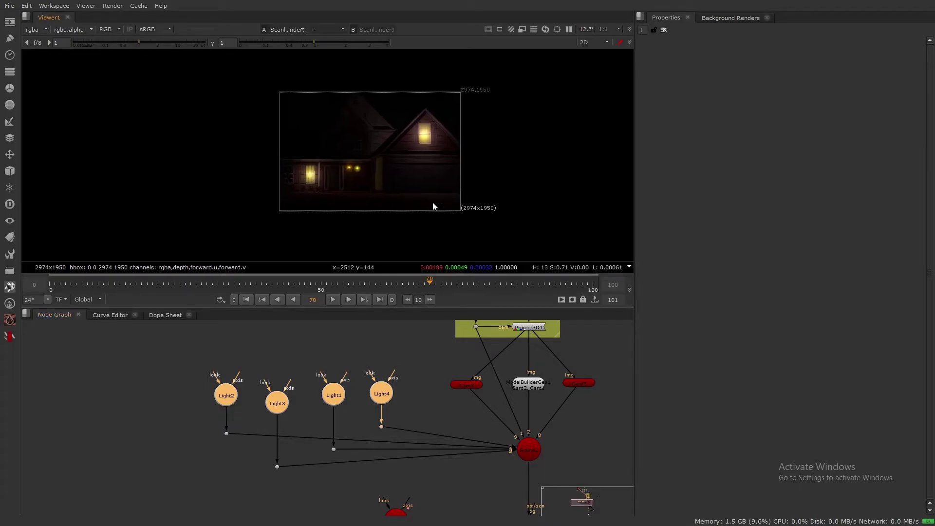
{"action": "scroll", "coordinate": [433, 202], "scroll_direction": "up", "scroll_amount": 2}
{"action": "scroll", "coordinate": [411, 227], "scroll_direction": "up", "scroll_amount": 1}
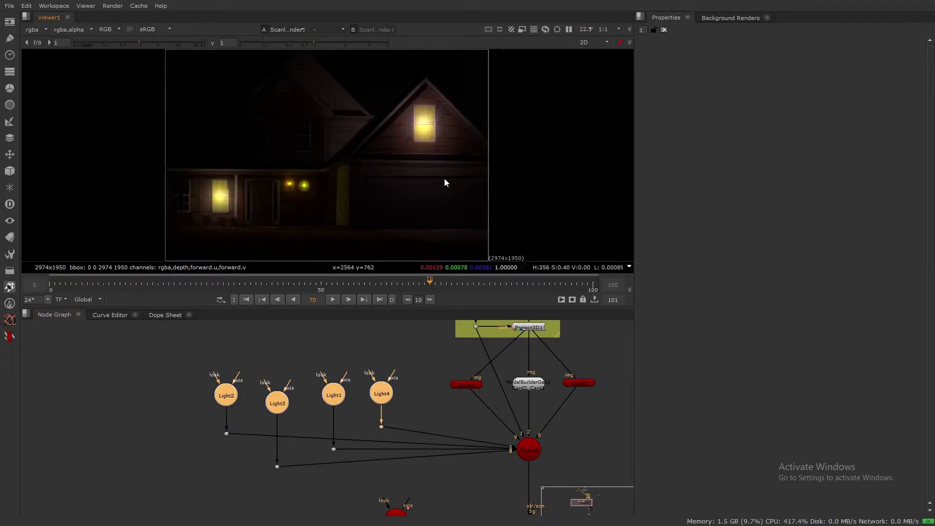
Disable the Grade1 and Merge1 nodes together and inspect the windows in the render without their glow.
{"action": "scroll", "coordinate": [514, 438], "scroll_direction": "down", "scroll_amount": 3}
{"action": "middle_click_drag", "start_coordinate": [517, 432], "coordinate": [483, 486]}
{"action": "middle_click_drag", "start_coordinate": [431, 397], "coordinate": [415, 489]}
{"action": "scroll", "coordinate": [426, 399], "scroll_direction": "up", "scroll_amount": 7}
{"action": "left_click_drag", "start_coordinate": [469, 466], "coordinate": [217, 495]}
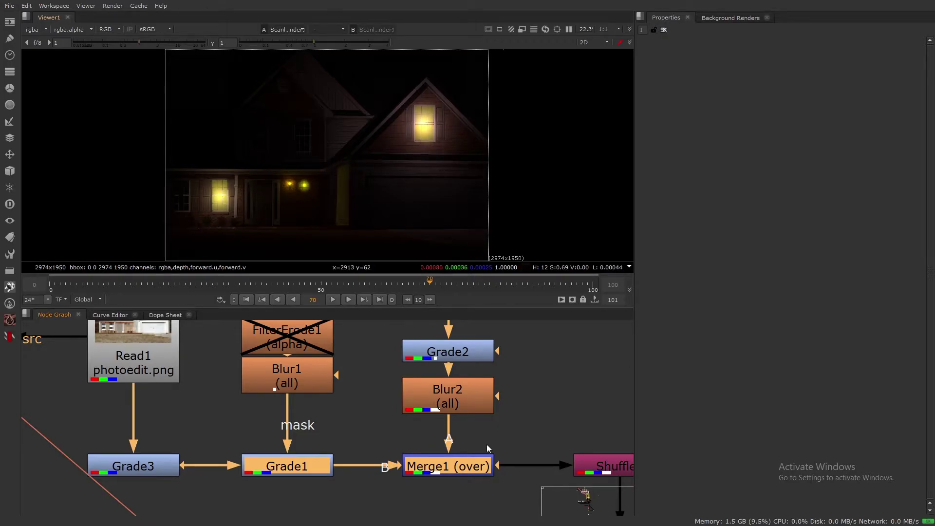
{"action": "key", "text": "d"}
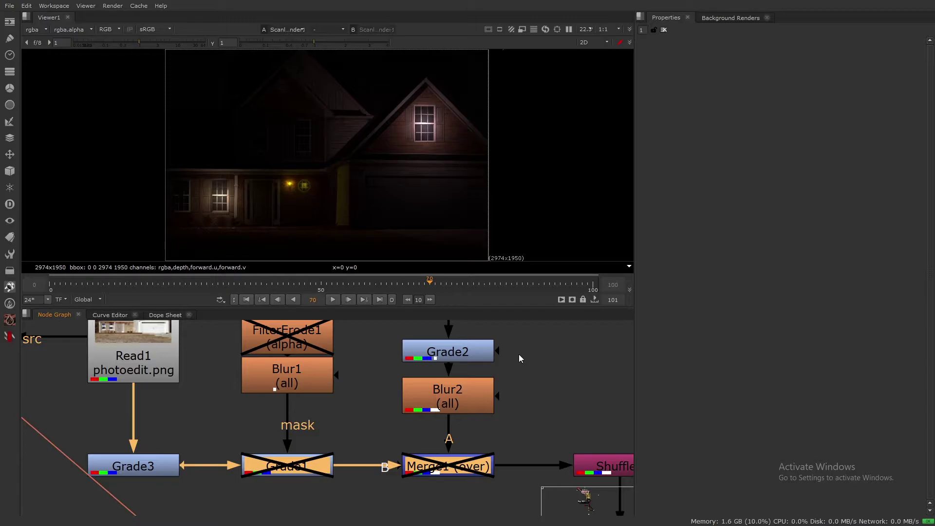
{"action": "scroll", "coordinate": [417, 128], "scroll_direction": "up", "scroll_amount": 3}
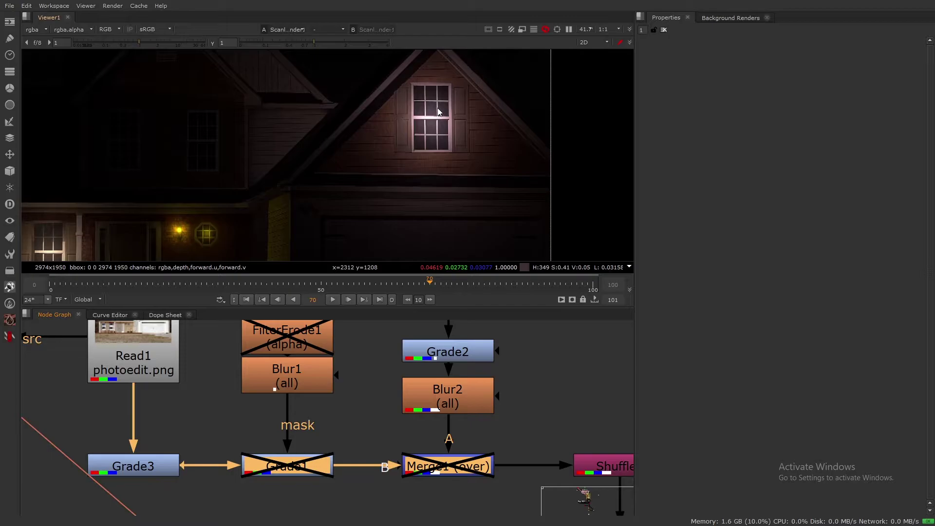
{"action": "scroll", "coordinate": [434, 138], "scroll_direction": "up", "scroll_amount": 4}
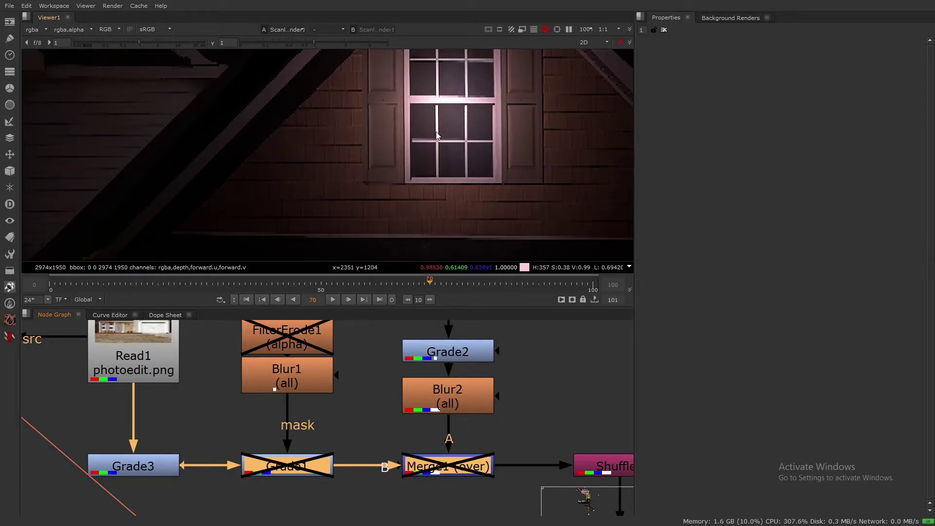
{"action": "scroll", "coordinate": [456, 97], "scroll_direction": "down", "scroll_amount": 2}
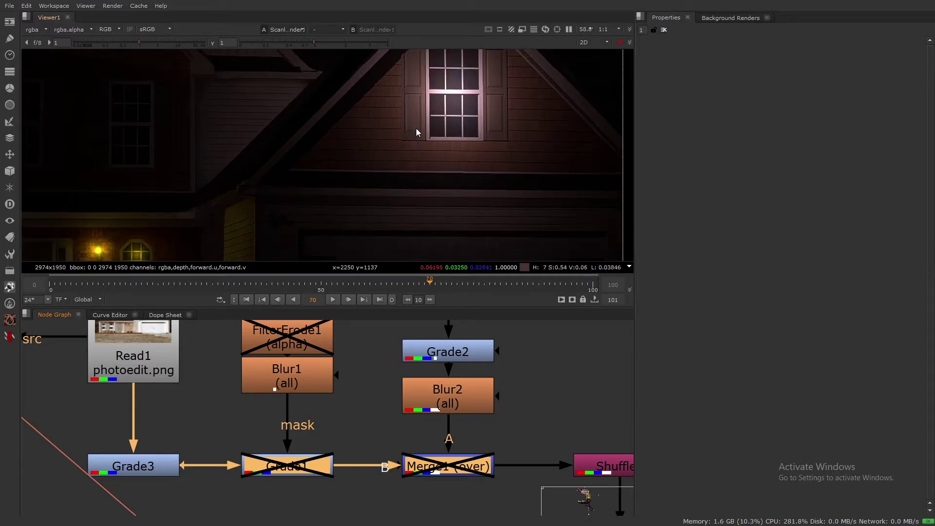
{"action": "scroll", "coordinate": [417, 128], "scroll_direction": "down", "scroll_amount": 2}
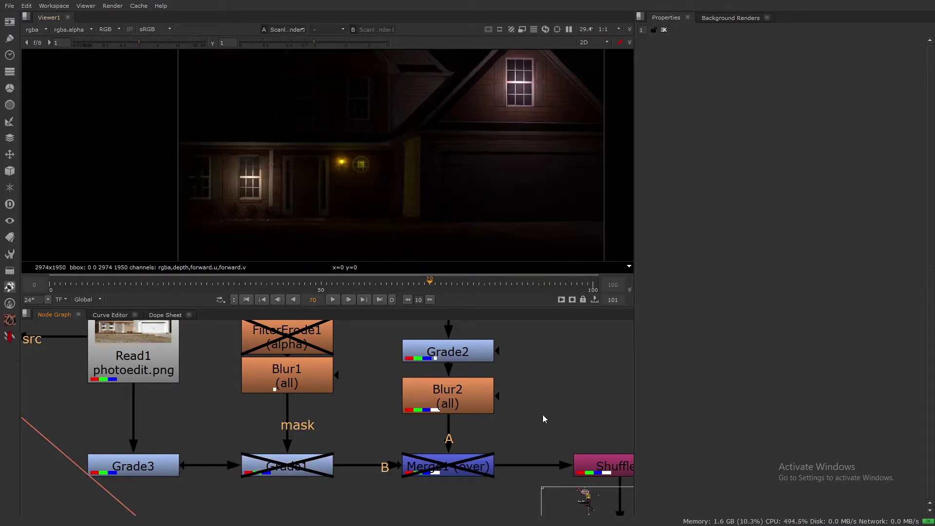
Re-enable the Grade1 and Merge1 nodes to restore the window glow.
{"action": "scroll", "coordinate": [545, 420], "scroll_direction": "down", "scroll_amount": 2}
{"action": "left_click_drag", "start_coordinate": [547, 427], "coordinate": [574, 473]}
{"action": "left_click", "coordinate": [391, 464]}
{"action": "key", "text": "d"}
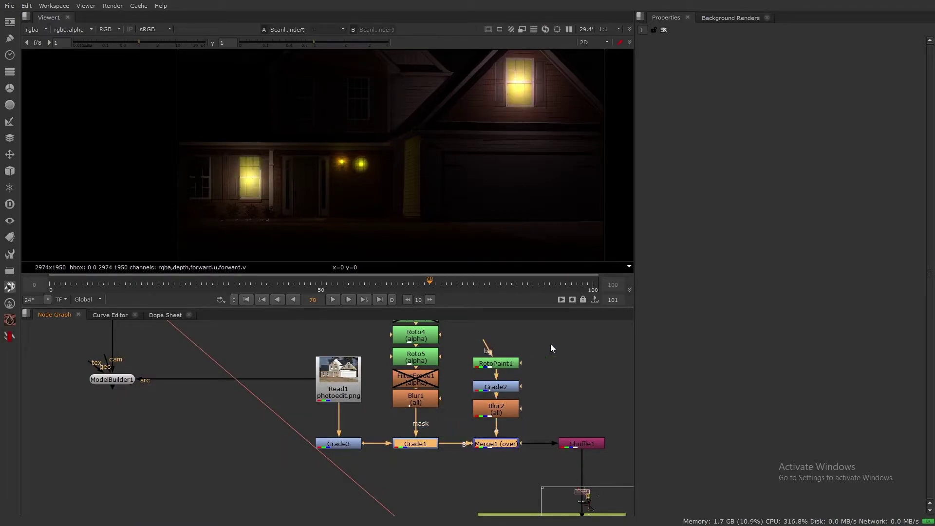
{"action": "scroll", "coordinate": [536, 388], "scroll_direction": "down", "scroll_amount": 2}
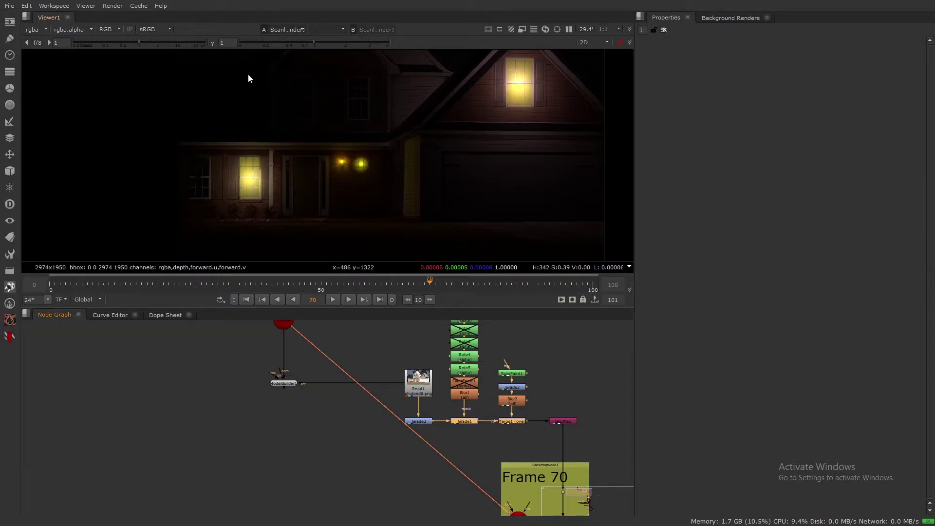
Display the Glow1 output below ScanlineRender1 and inspect the glow on the lit windows.
{"action": "middle_click_drag", "start_coordinate": [489, 435], "coordinate": [348, 385]}
{"action": "scroll", "coordinate": [381, 409], "scroll_direction": "down", "scroll_amount": 5}
{"action": "middle_click_drag", "start_coordinate": [414, 466], "coordinate": [468, 407]}
{"action": "scroll", "coordinate": [468, 407], "scroll_direction": "up", "scroll_amount": 4}
{"action": "middle_click_drag", "start_coordinate": [493, 496], "coordinate": [501, 415]}
{"action": "scroll", "coordinate": [501, 415], "scroll_direction": "up", "scroll_amount": 5}
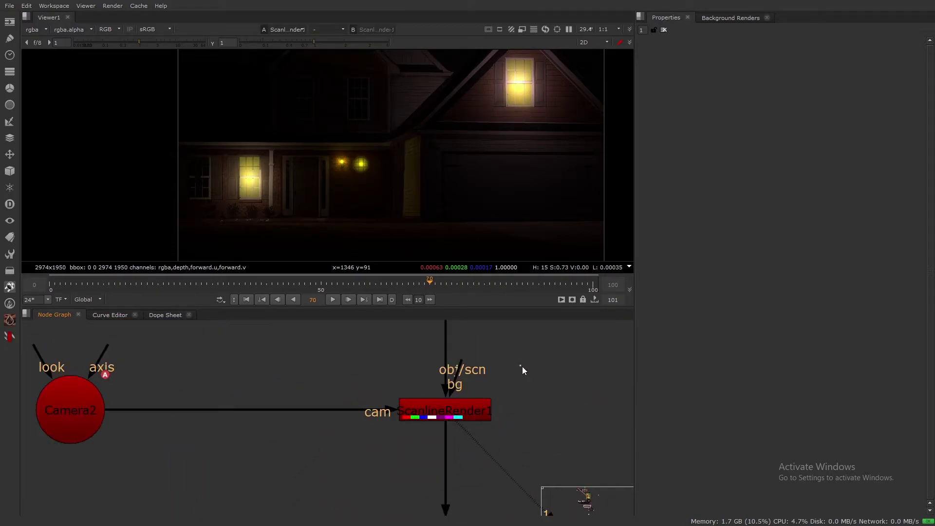
{"action": "middle_click_drag", "start_coordinate": [578, 446], "coordinate": [546, 346]}
{"action": "scroll", "coordinate": [489, 427], "scroll_direction": "down", "scroll_amount": 3}
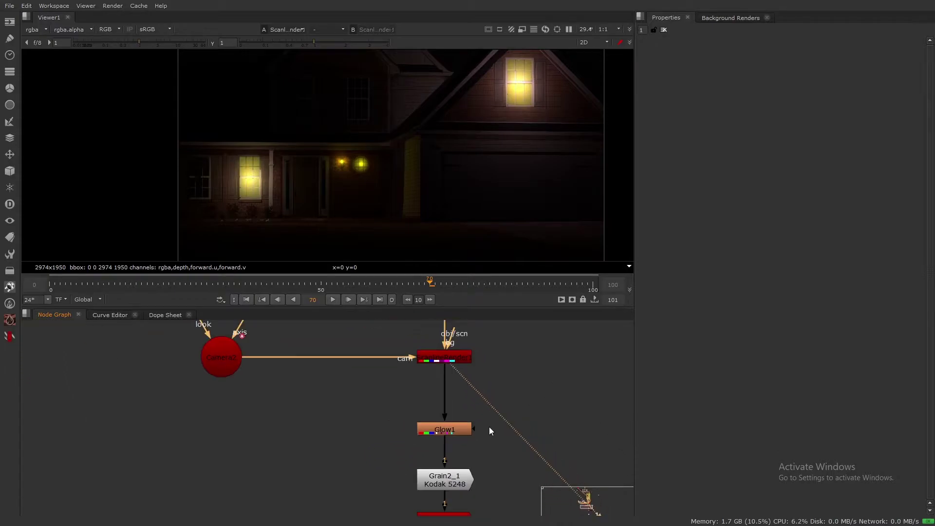
{"action": "left_click_drag", "start_coordinate": [511, 405], "coordinate": [393, 454]}
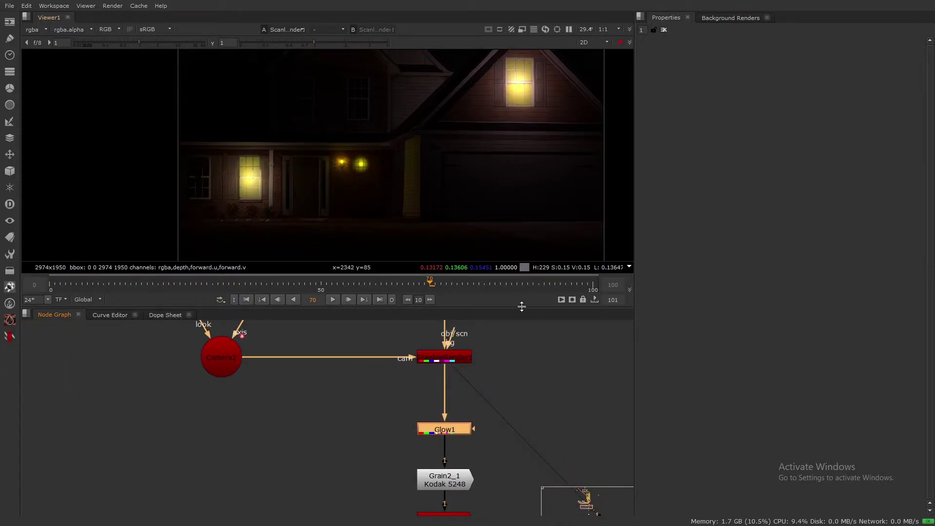
{"action": "key", "text": "1"}
{"action": "left_click", "coordinate": [519, 407]}
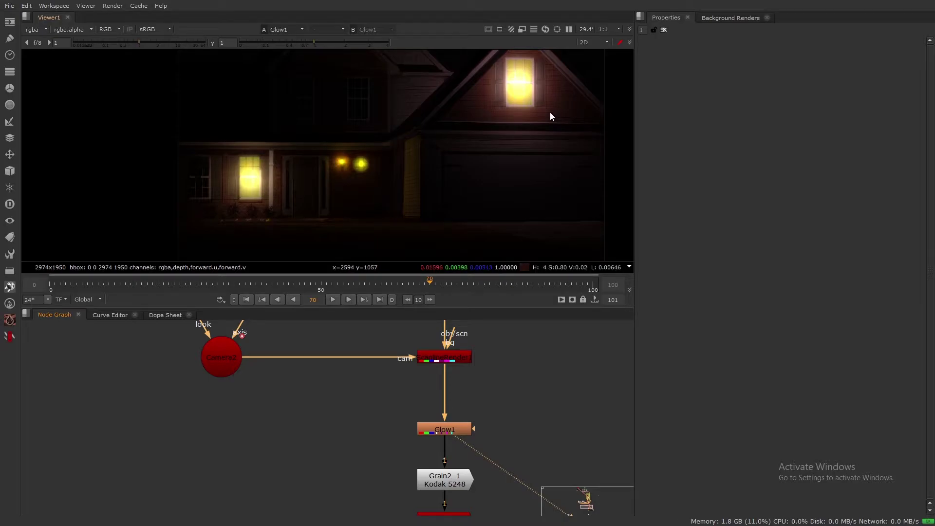
Display the Grain2_1 output and examine the Kodak 5248 grain around the glowing gable window, close up and at full frame.
{"action": "scroll", "coordinate": [513, 468], "scroll_direction": "down", "scroll_amount": 1}
{"action": "middle_click_drag", "start_coordinate": [513, 468], "coordinate": [524, 431]}
{"action": "left_click_drag", "start_coordinate": [548, 388], "coordinate": [413, 481]}
{"action": "key", "text": "1"}
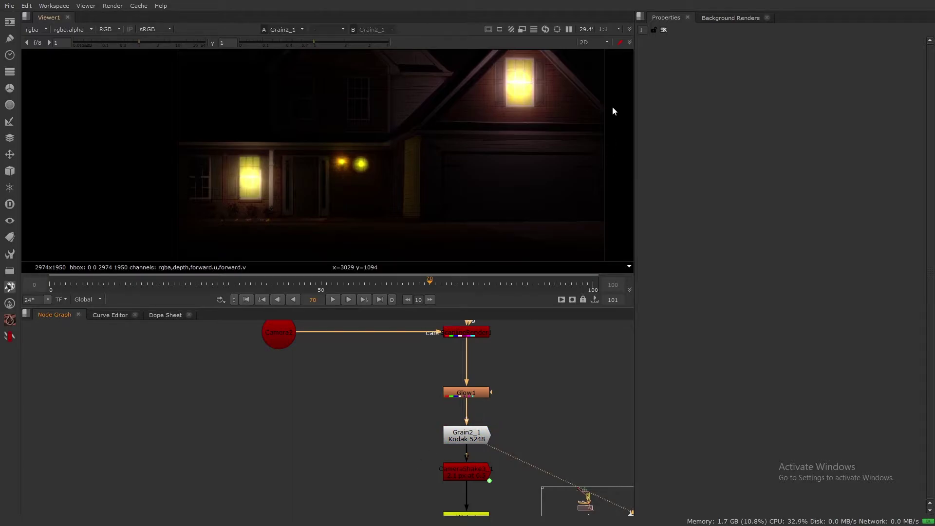
{"action": "scroll", "coordinate": [597, 104], "scroll_direction": "up", "scroll_amount": 10}
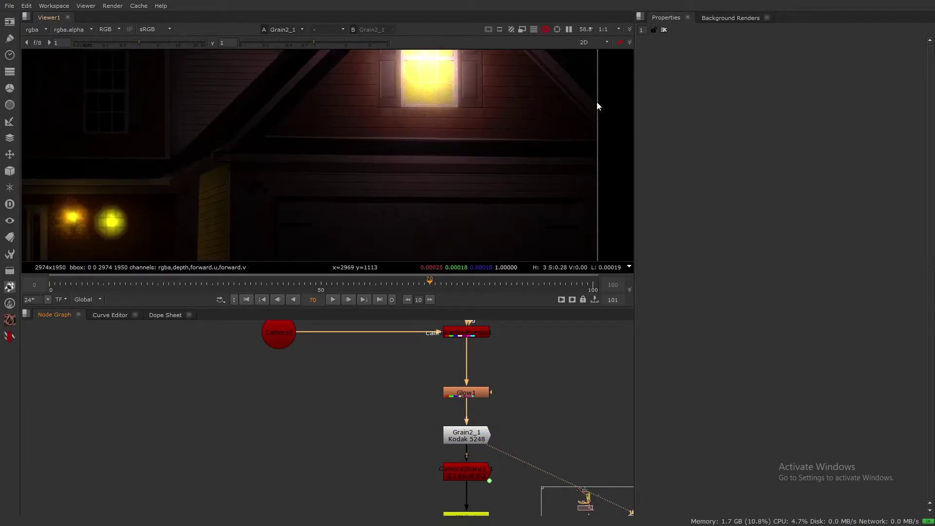
{"action": "scroll", "coordinate": [447, 131], "scroll_direction": "up", "scroll_amount": 1}
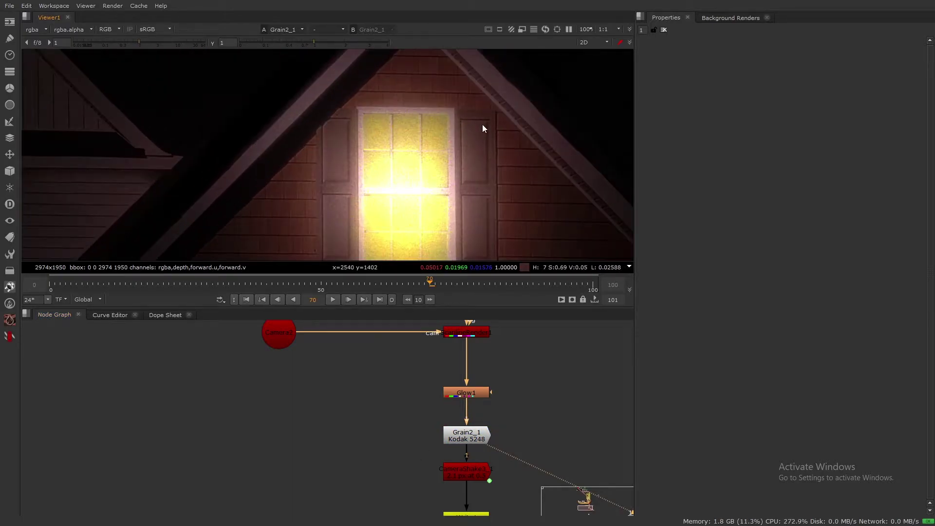
{"action": "scroll", "coordinate": [483, 128], "scroll_direction": "up", "scroll_amount": 2}
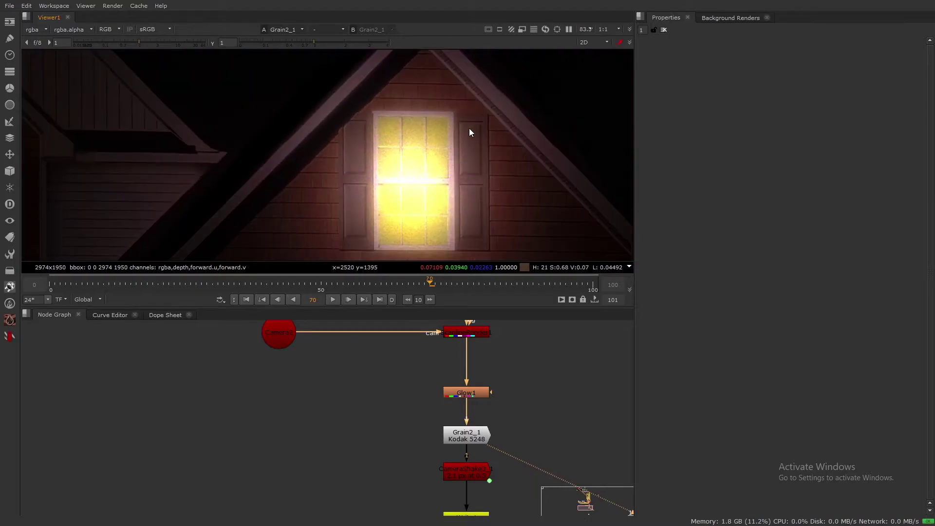
{"action": "scroll", "coordinate": [483, 119], "scroll_direction": "down", "scroll_amount": 4}
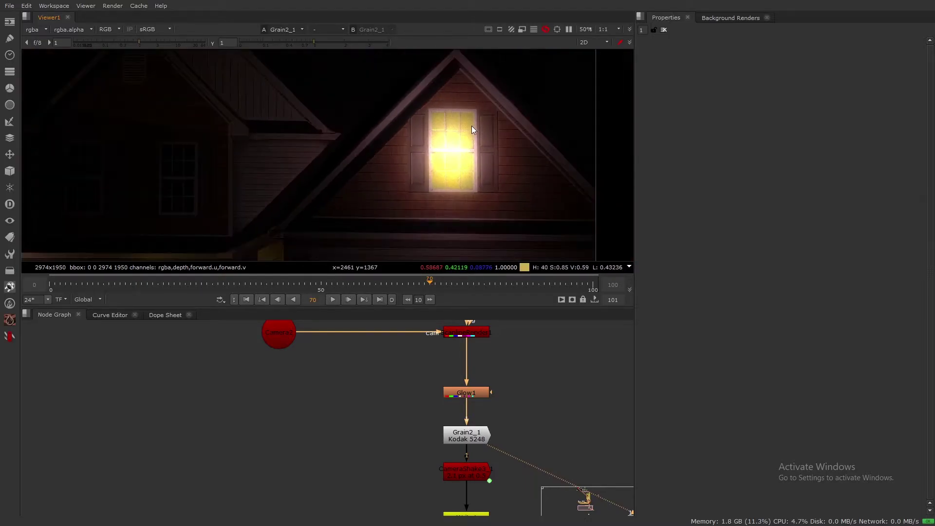
{"action": "scroll", "coordinate": [472, 129], "scroll_direction": "down", "scroll_amount": 2}
{"action": "scroll", "coordinate": [472, 130], "scroll_direction": "up", "scroll_amount": 4}
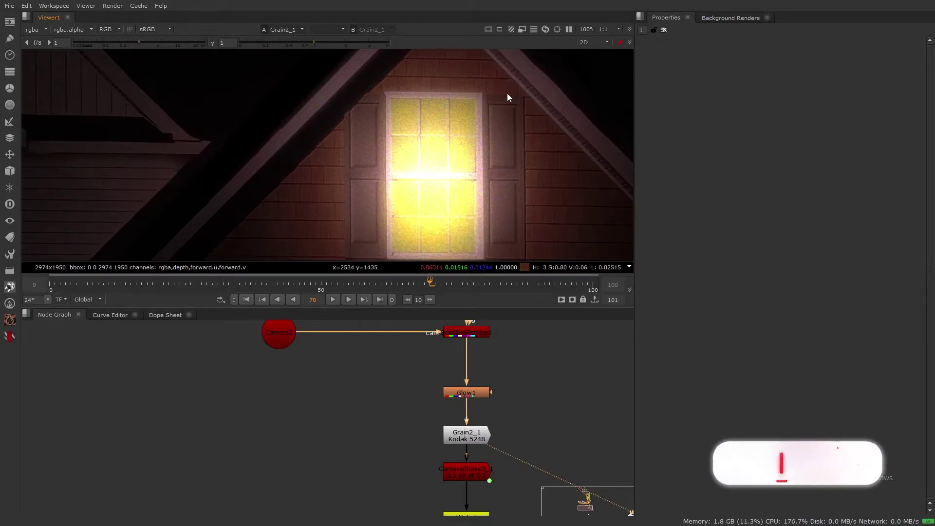
{"action": "scroll", "coordinate": [415, 194], "scroll_direction": "down", "scroll_amount": 4}
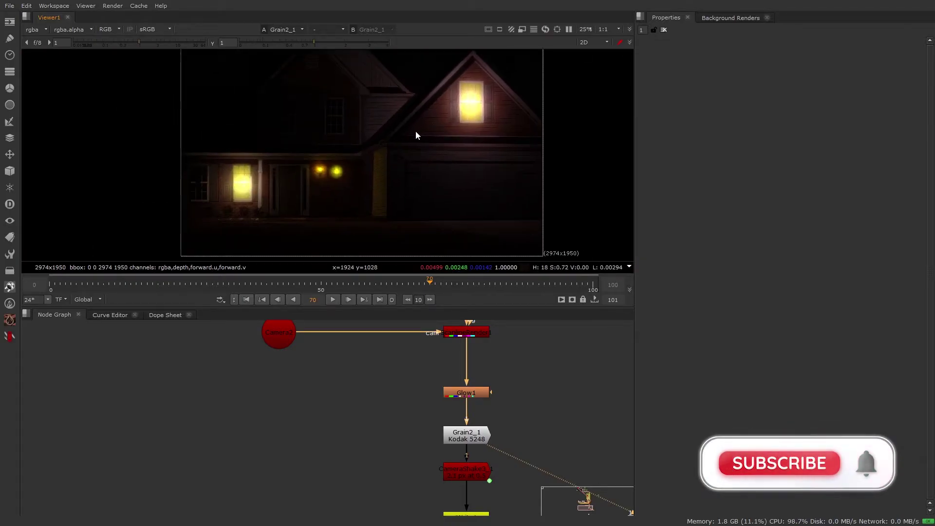
{"action": "scroll", "coordinate": [447, 144], "scroll_direction": "down", "scroll_amount": 2}
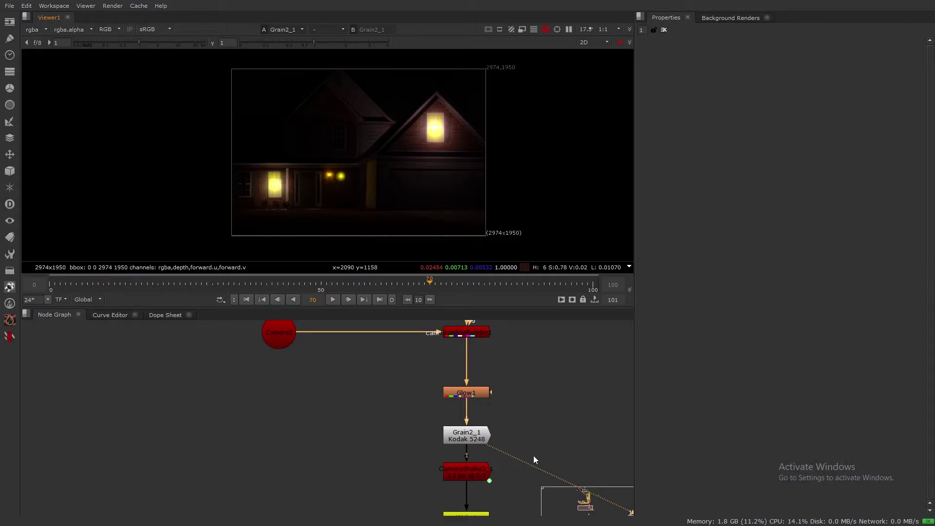
Display the CameraShake3 output and toggle the node off and on to compare the result.
{"action": "scroll", "coordinate": [517, 449], "scroll_direction": "down", "scroll_amount": 3}
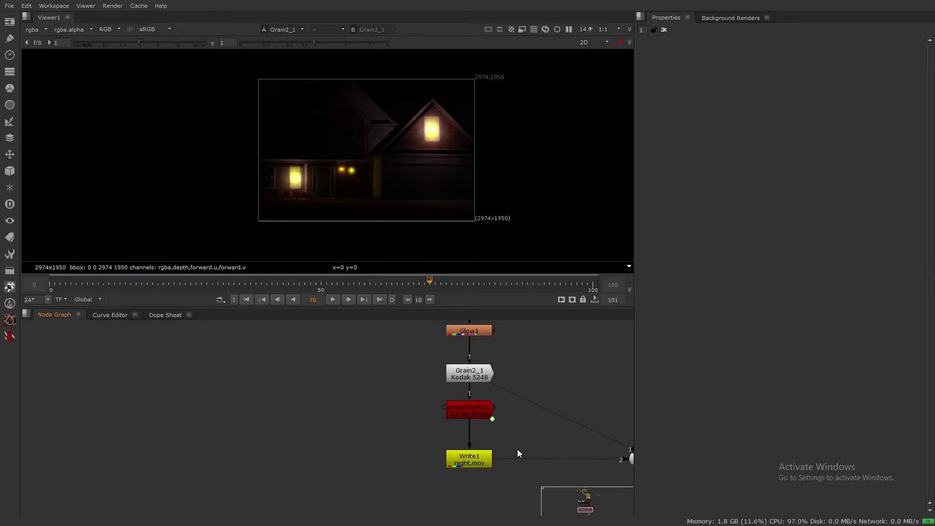
{"action": "left_click", "coordinate": [480, 411]}
{"action": "key", "text": "1"}
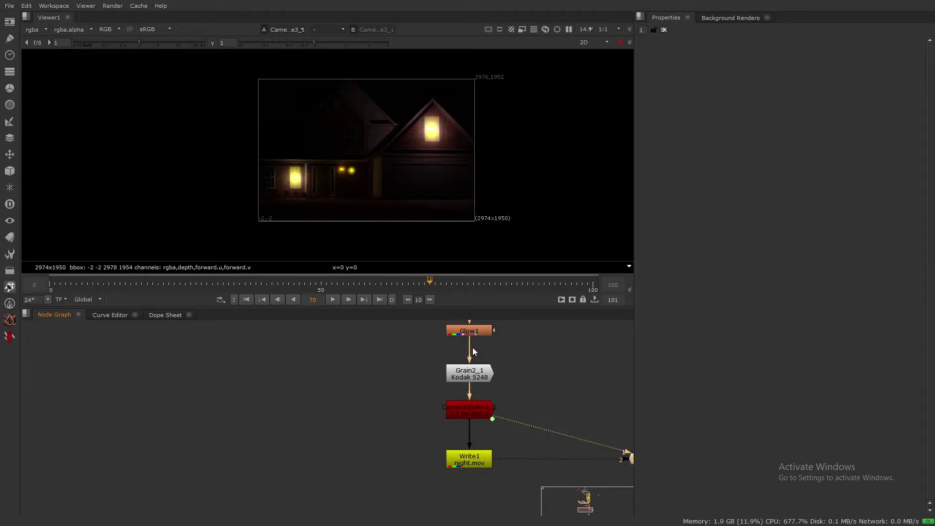
{"action": "left_click", "coordinate": [477, 409]}
{"action": "key", "text": "d"}
{"action": "key", "text": "d"}
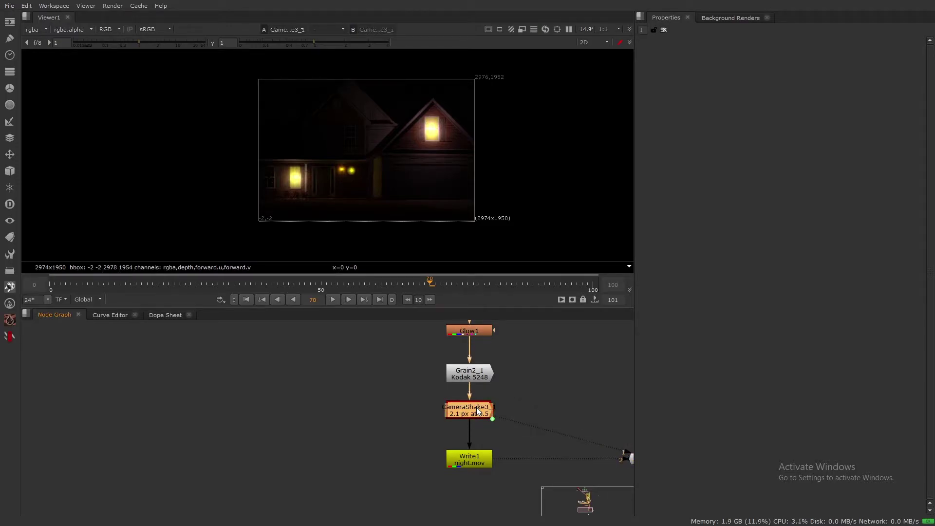
Look over the complete node tree, marking out the projection, light, render and finishing nodes.
{"action": "middle_click_drag", "start_coordinate": [487, 404], "coordinate": [466, 439]}
{"action": "left_click", "coordinate": [227, 362]}
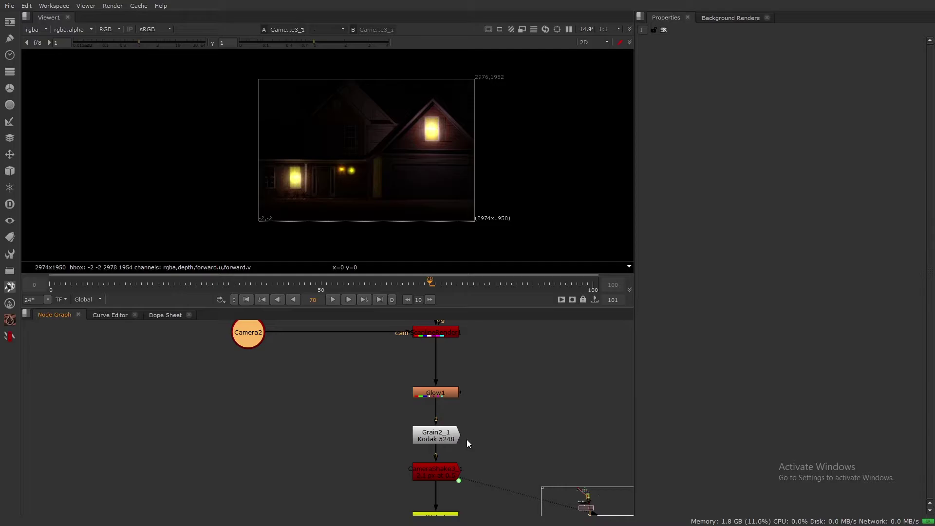
{"action": "scroll", "coordinate": [467, 439], "scroll_direction": "down", "scroll_amount": 10}
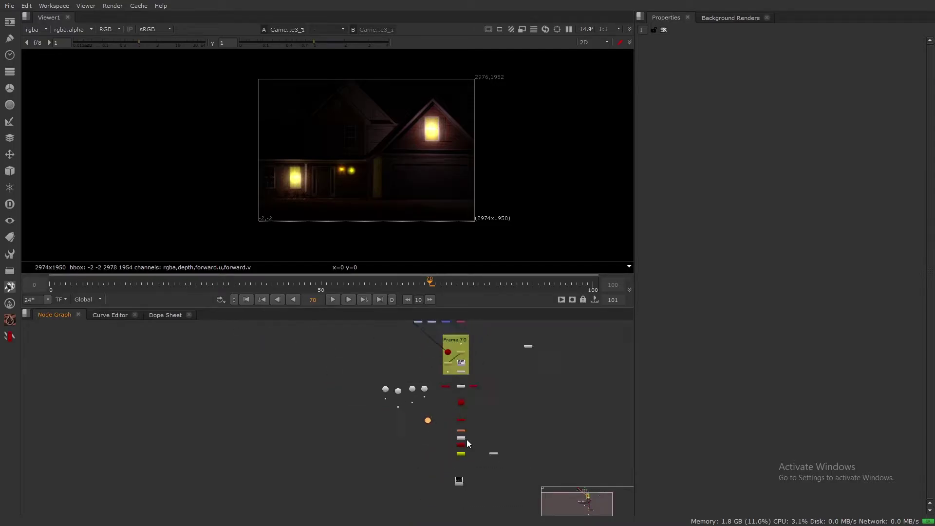
{"action": "left_click_drag", "start_coordinate": [471, 336], "coordinate": [350, 490]}
{"action": "left_click", "coordinate": [539, 422]}
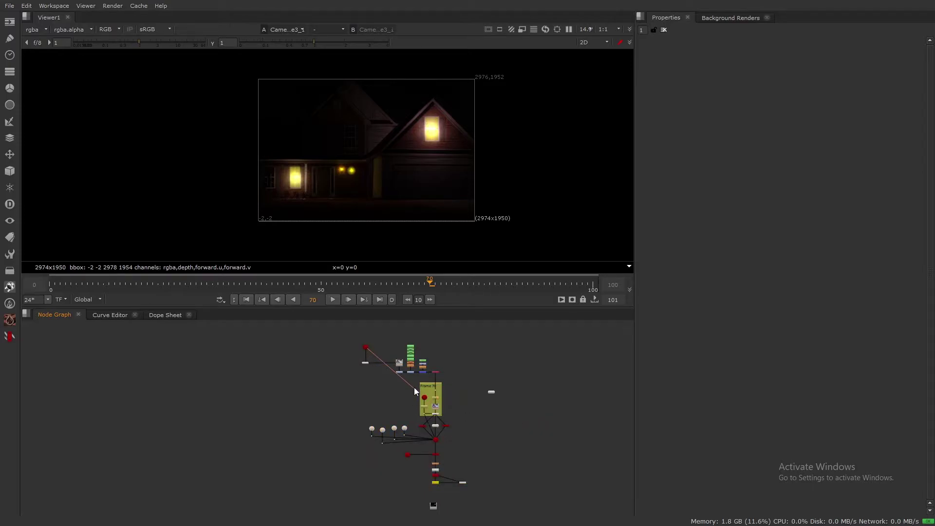
Duplicate the photo's Read node into empty space away from the node tree and display the copy.
{"action": "scroll", "coordinate": [414, 387], "scroll_direction": "up", "scroll_amount": 6}
{"action": "middle_click_drag", "start_coordinate": [420, 355], "coordinate": [396, 446]}
{"action": "scroll", "coordinate": [351, 402], "scroll_direction": "up", "scroll_amount": 4}
{"action": "left_click", "coordinate": [351, 429]}
{"action": "scroll", "coordinate": [351, 416], "scroll_direction": "down", "scroll_amount": 6}
{"action": "middle_click_drag", "start_coordinate": [589, 444], "coordinate": [301, 434]}
{"action": "left_click", "coordinate": [421, 399]}
{"action": "key", "text": "ctrl+v"}
{"action": "left_click_drag", "start_coordinate": [421, 405], "coordinate": [470, 398]}
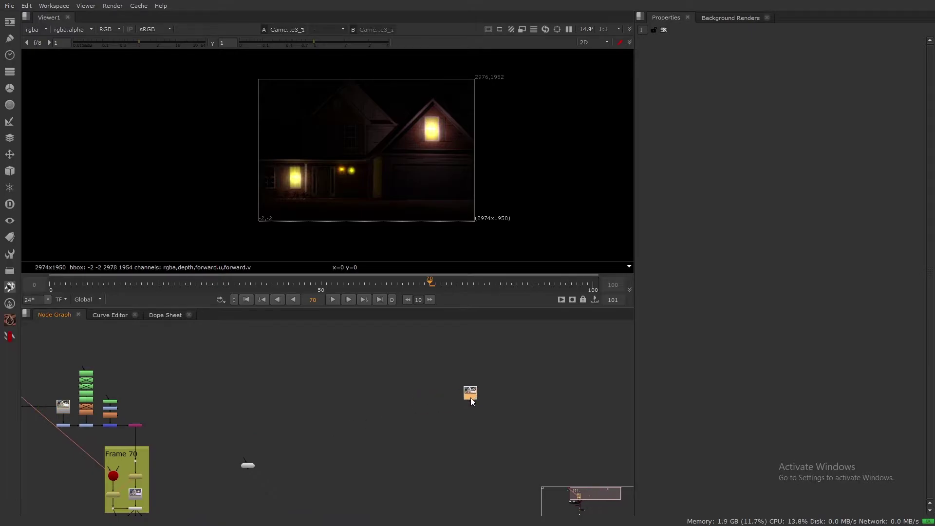
{"action": "key", "text": "1"}
{"action": "middle_click_drag", "start_coordinate": [218, 420], "coordinate": [468, 392]}
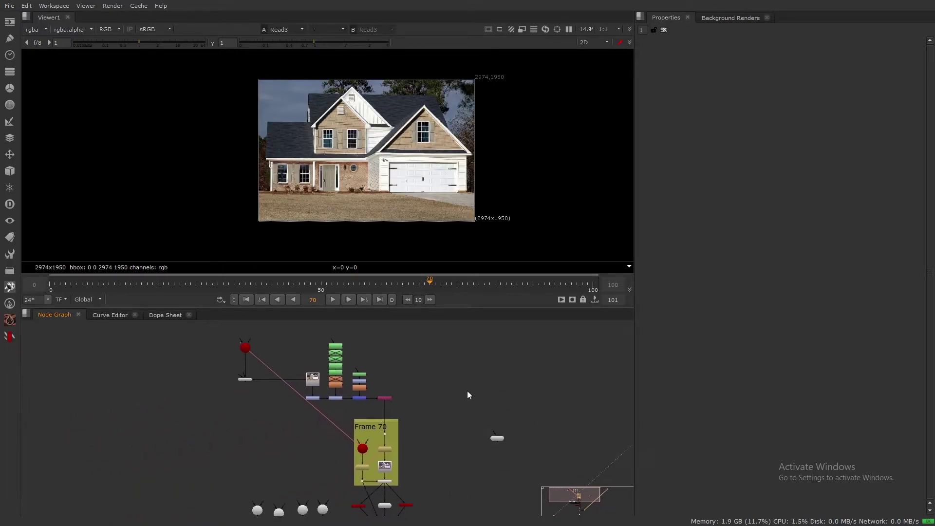
Attach a Grade node to the copied Read node, with a Dot in the connection between them.
{"action": "left_click_drag", "start_coordinate": [207, 329], "coordinate": [283, 396]}
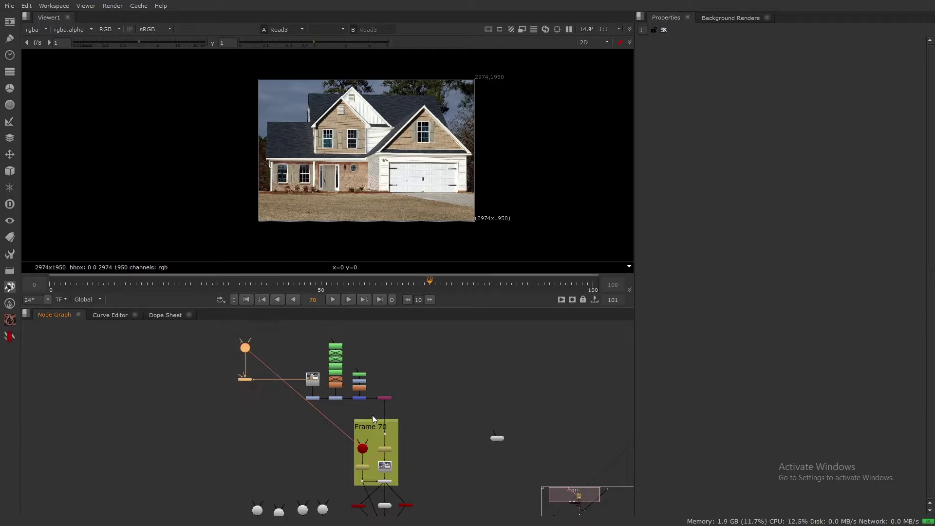
{"action": "middle_click_drag", "start_coordinate": [408, 443], "coordinate": [275, 451]}
{"action": "scroll", "coordinate": [278, 462], "scroll_direction": "up", "scroll_amount": 5}
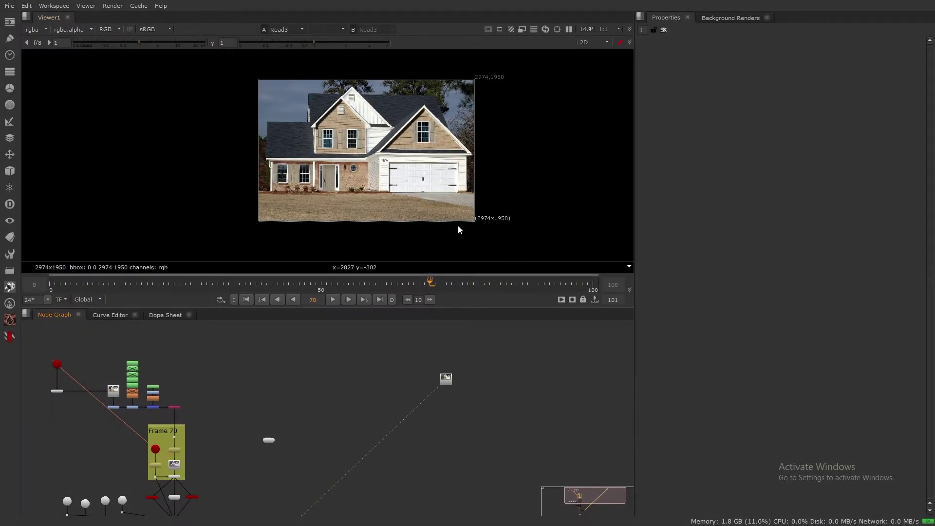
{"action": "scroll", "coordinate": [414, 149], "scroll_direction": "up", "scroll_amount": 3}
{"action": "left_click", "coordinate": [446, 380]}
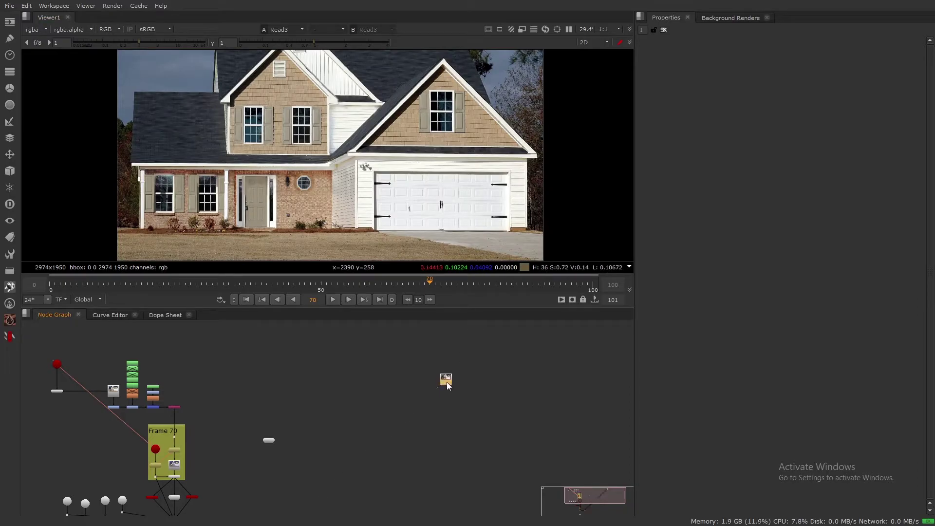
{"action": "scroll", "coordinate": [443, 379], "scroll_direction": "up", "scroll_amount": 5}
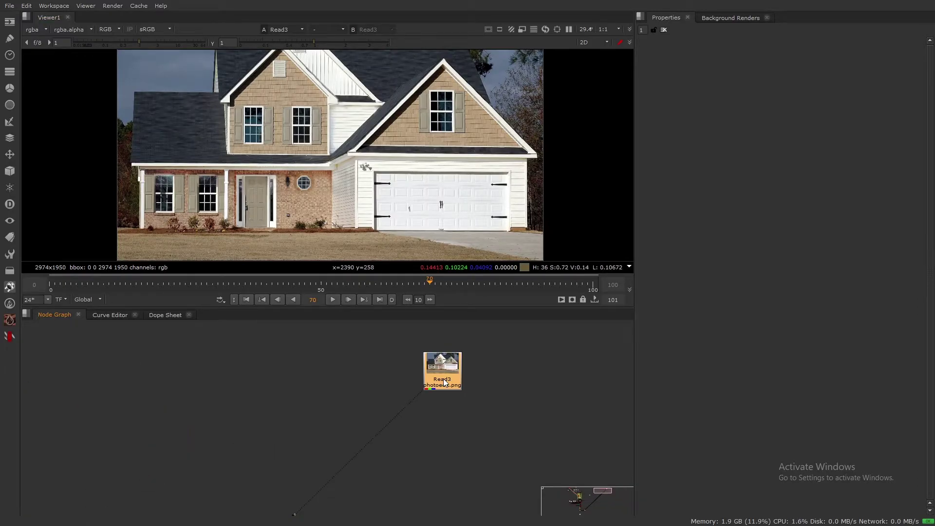
{"action": "key", "text": "g"}
{"action": "mouse_move", "coordinate": [440, 399]}
{"action": "left_mouse_down"}
{"action": "mouse_move", "coordinate": [516, 410]}
{"action": "mouse_move", "coordinate": [442, 408]}
{"action": "left_mouse_up"}
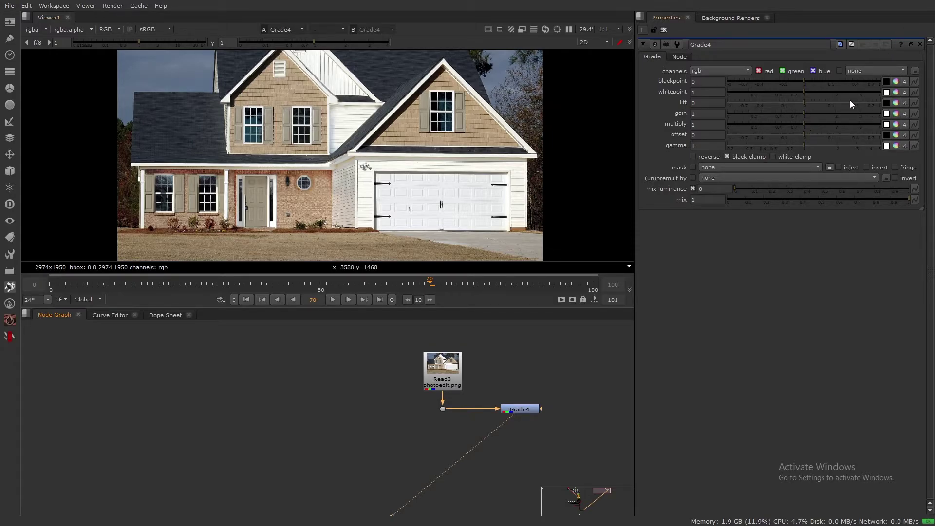
Set Grade4's gain to 0.19, multiply to 0.56 and gamma to 0.77, and split multiply into separate channel values.
{"action": "left_click_drag", "start_coordinate": [803, 112], "coordinate": [761, 114]}
{"action": "left_click_drag", "start_coordinate": [804, 146], "coordinate": [784, 124]}
{"action": "left_click", "coordinate": [903, 125]}
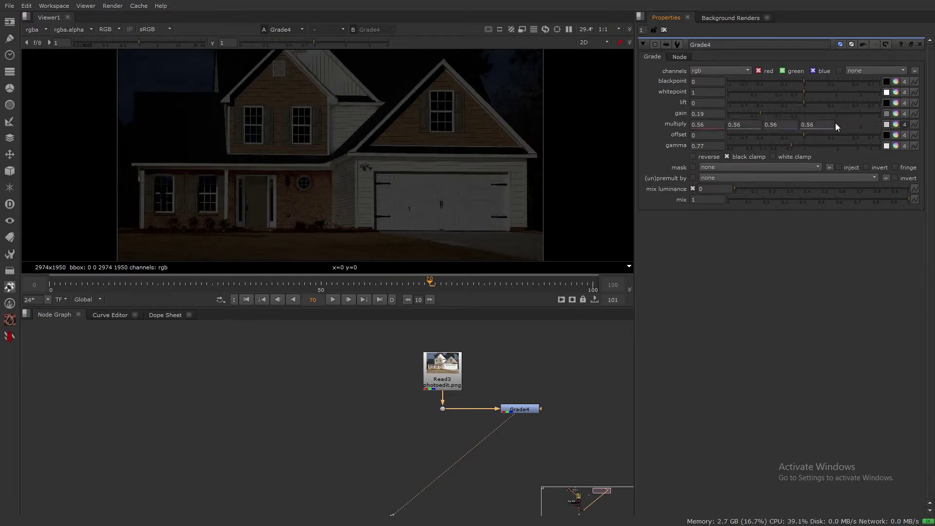
Set the blue channel of Grade4's multiply to 0.96 to tint the darkened house blue.
{"action": "left_click", "coordinate": [772, 125]}
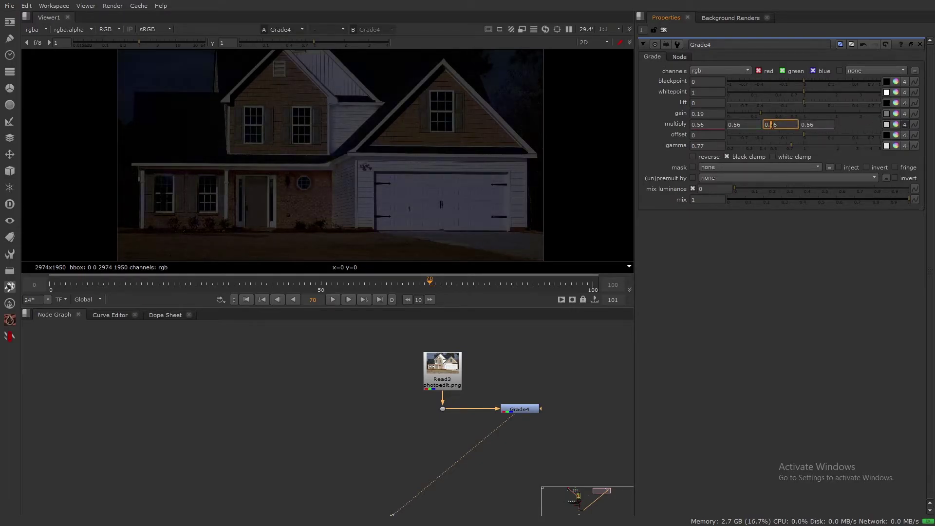
{"action": "key", "text": "BackSpace"}
{"action": "type", "text": "9"}
{"action": "key", "text": "Return"}
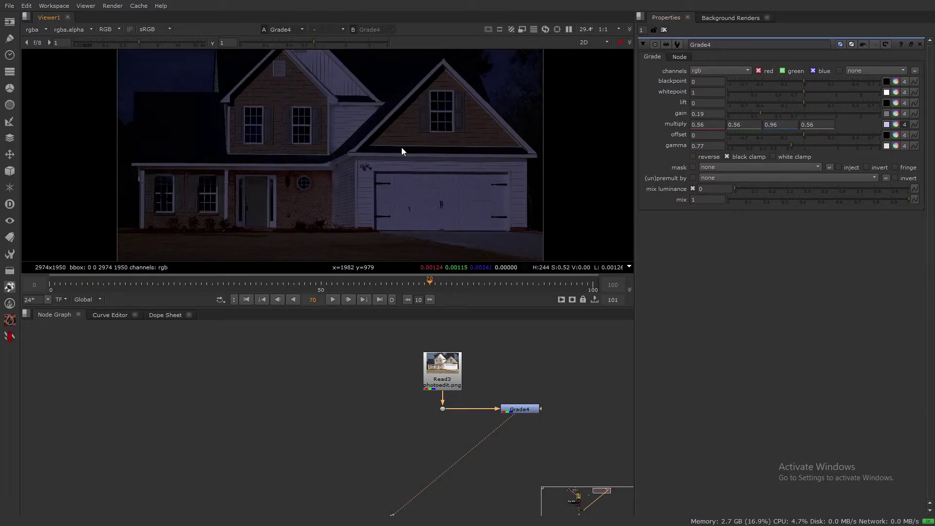
{"action": "scroll", "coordinate": [402, 147], "scroll_direction": "down", "scroll_amount": 2}
Set Grade4's multiply to 0.66 for green, 0.36 for red and 1.06 for blue.
{"action": "left_click", "coordinate": [745, 126]}
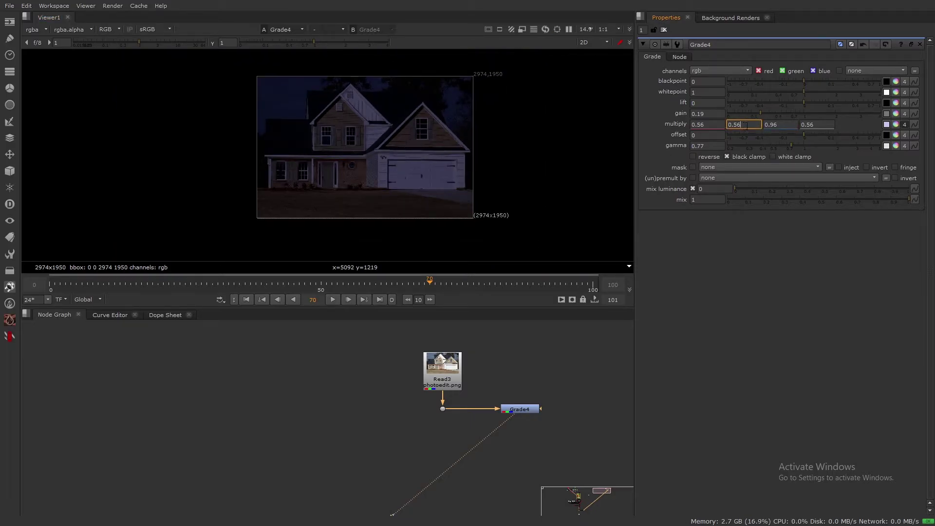
{"action": "key", "text": "Up"}
{"action": "key", "text": "Down"}
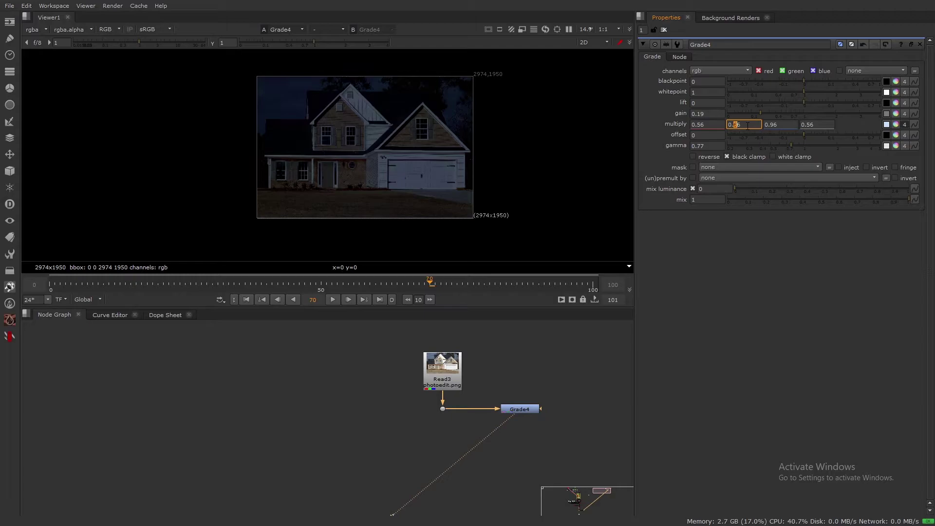
{"action": "left_click", "coordinate": [718, 126]}
{"action": "key", "text": "Down"}
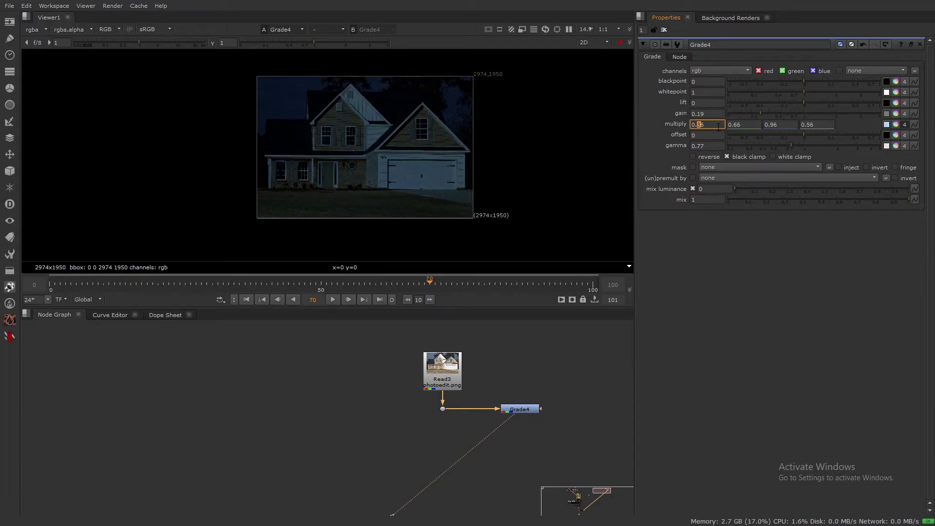
{"action": "left_click", "coordinate": [780, 125]}
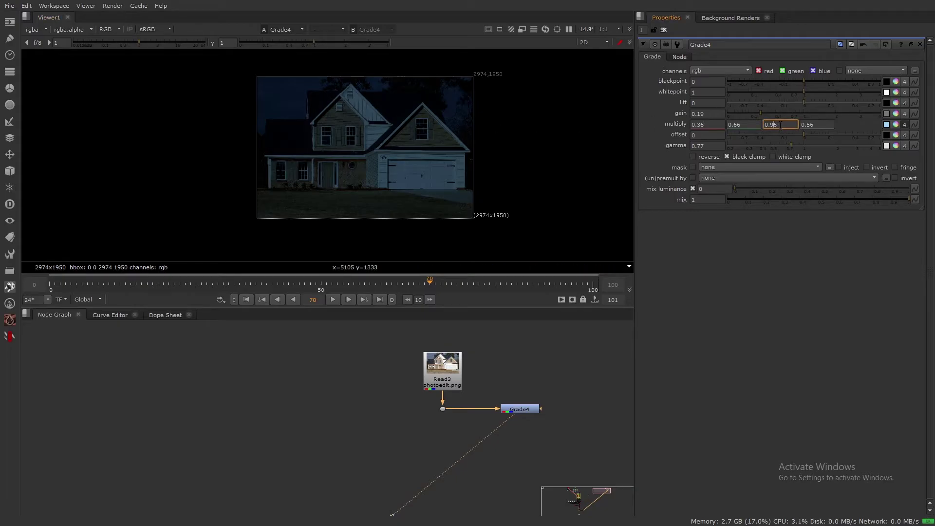
{"action": "key", "text": "Up"}
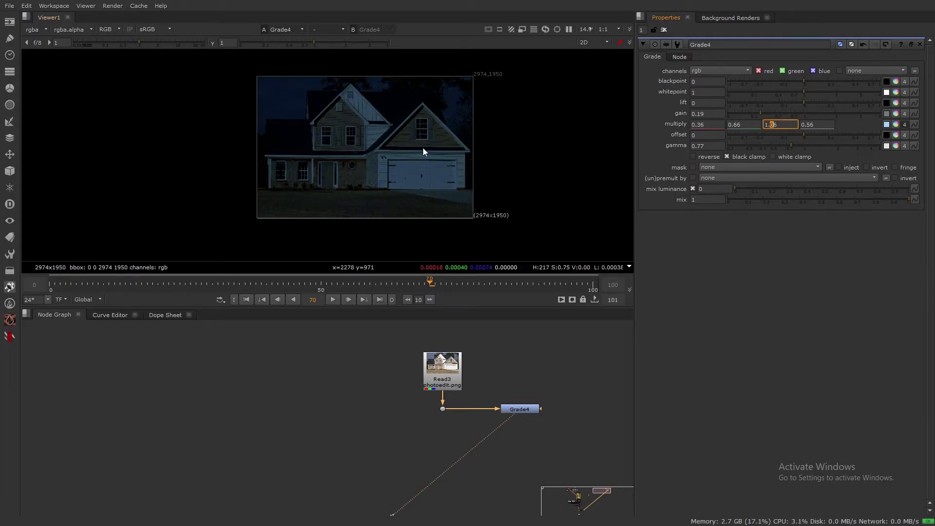
Maximize the viewer and examine the blue night grade across the whole house photo.
{"action": "scroll", "coordinate": [293, 136], "scroll_direction": "up", "scroll_amount": 4}
{"action": "scroll", "coordinate": [496, 107], "scroll_direction": "down", "scroll_amount": 5}
{"action": "middle_click_drag", "start_coordinate": [496, 107], "coordinate": [467, 138]}
{"action": "scroll", "coordinate": [420, 164], "scroll_direction": "up", "scroll_amount": 3}
{"action": "key", "text": "space"}
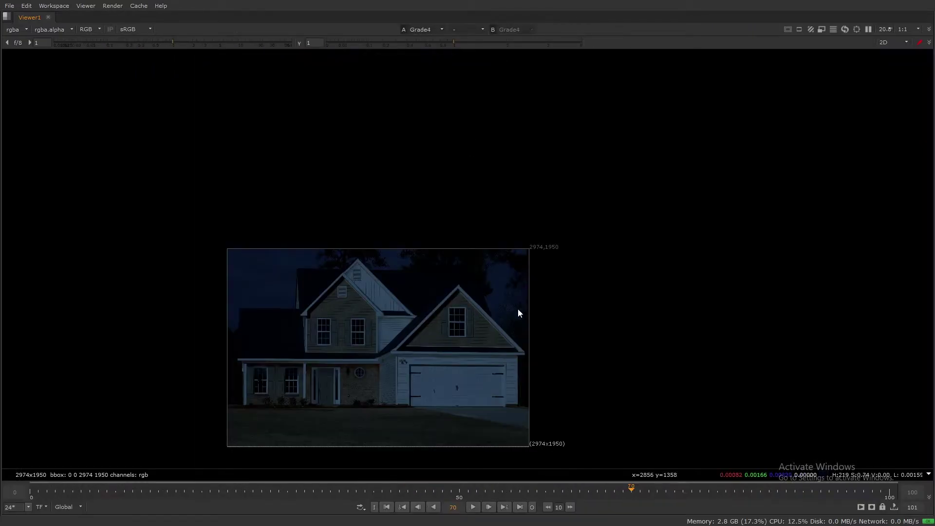
{"action": "scroll", "coordinate": [517, 308], "scroll_direction": "up", "scroll_amount": 5}
{"action": "scroll", "coordinate": [545, 246], "scroll_direction": "down", "scroll_amount": 3}
{"action": "middle_click_drag", "start_coordinate": [559, 250], "coordinate": [668, 254]}
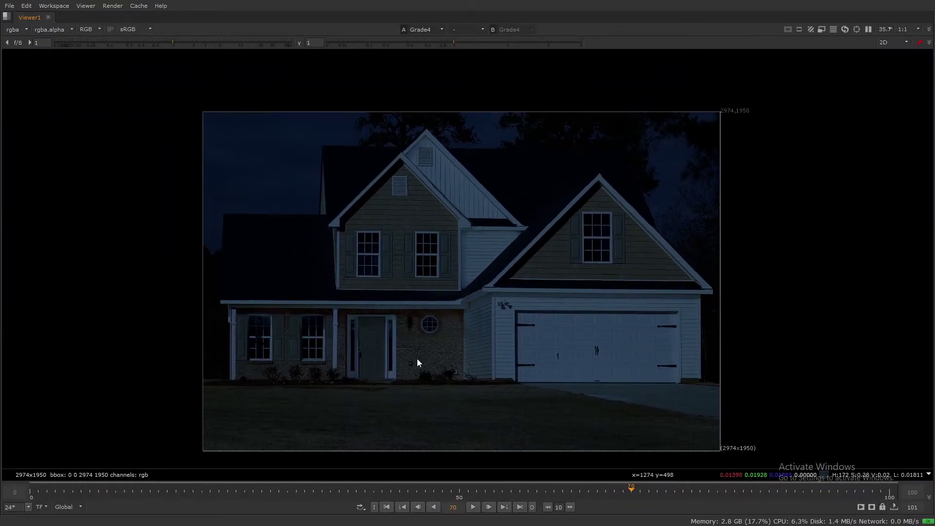
Restore the full workspace, add a second Grade node after Grade4, place it beside Grade4 and view its output.
{"action": "scroll", "coordinate": [365, 346], "scroll_direction": "up", "scroll_amount": 2}
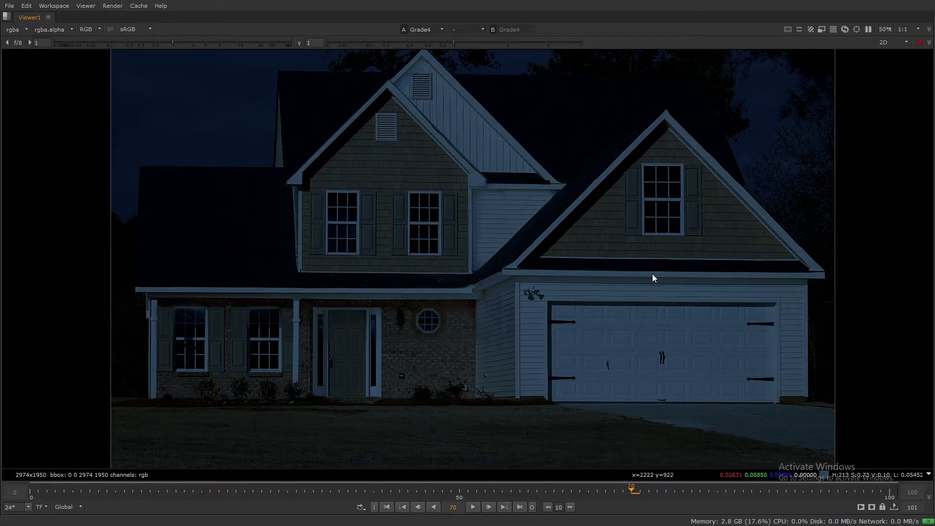
{"action": "key", "text": "space"}
{"action": "scroll", "coordinate": [500, 177], "scroll_direction": "down", "scroll_amount": 4}
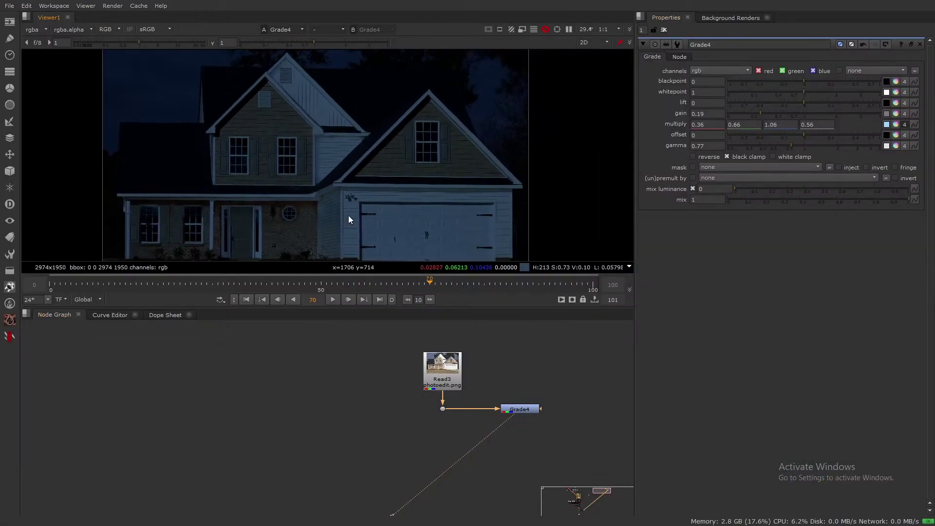
{"action": "middle_click_drag", "start_coordinate": [531, 412], "coordinate": [472, 414]}
{"action": "left_click", "coordinate": [466, 410]}
{"action": "key", "text": "g"}
{"action": "left_click_drag", "start_coordinate": [466, 412], "coordinate": [553, 412]}
{"action": "key", "text": "1"}
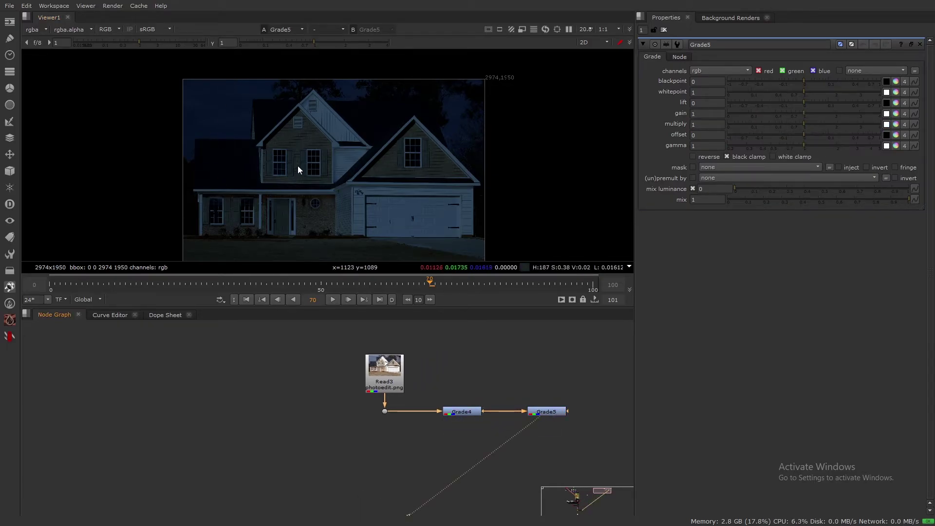
{"action": "scroll", "coordinate": [428, 111], "scroll_direction": "up", "scroll_amount": 3}
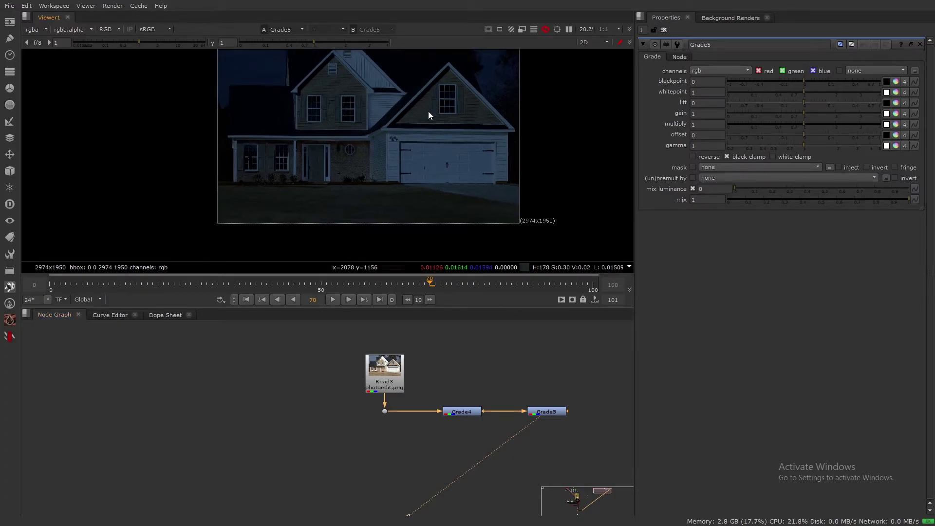
Split Grade5's gain into channels and shift it to yellow, with about 1.97 red, 1.27 green and -0.83 blue.
{"action": "left_click", "coordinate": [548, 412]}
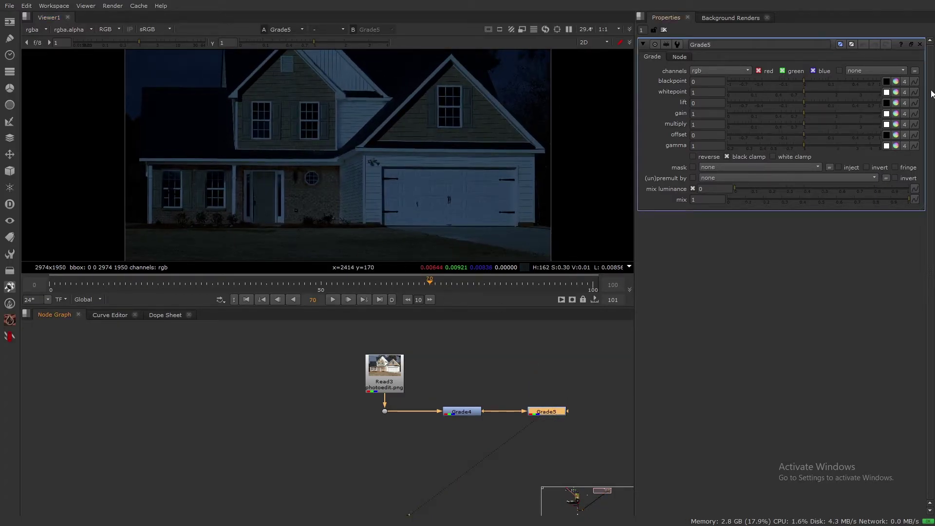
{"action": "left_click", "coordinate": [904, 114]}
{"action": "left_click", "coordinate": [896, 114]}
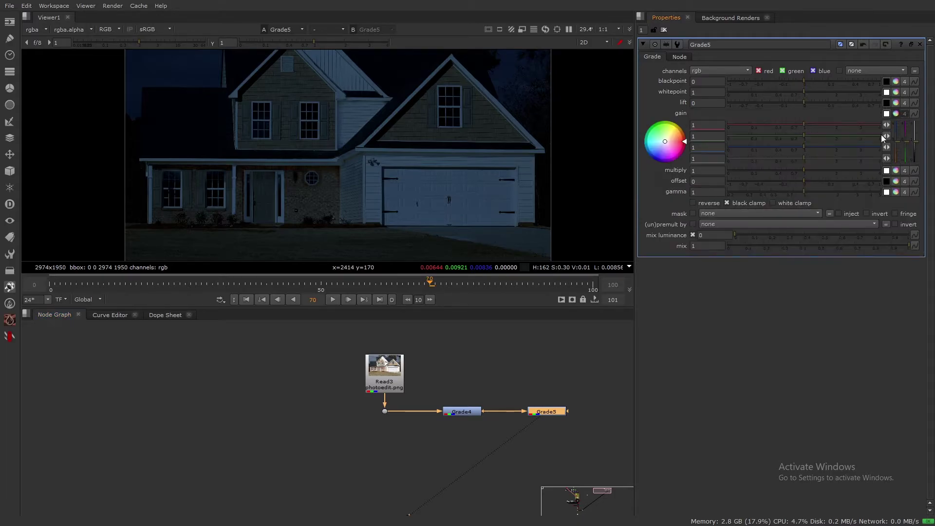
{"action": "left_click_drag", "start_coordinate": [896, 141], "coordinate": [897, 162]}
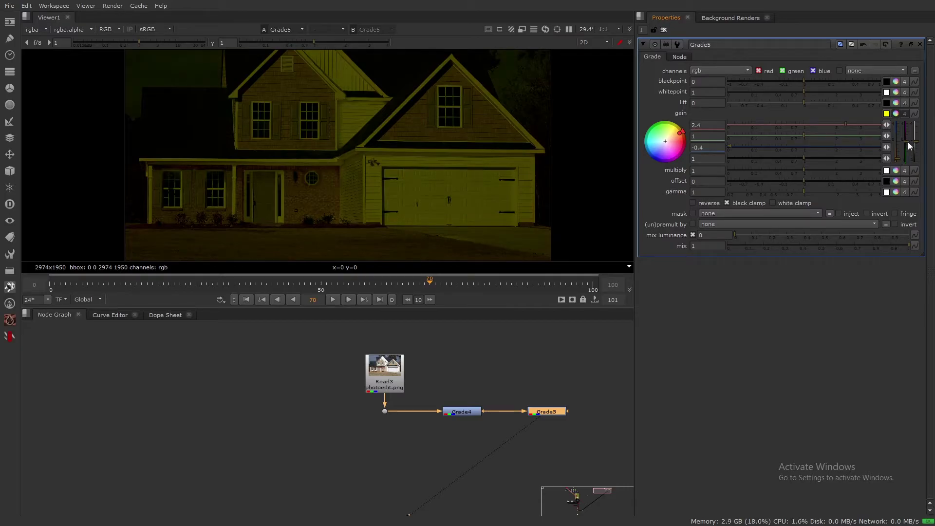
{"action": "left_click_drag", "start_coordinate": [912, 142], "coordinate": [910, 154]}
Brighten the yellow grade by setting Grade5's whitepoint to 0.3, multiply to 1.48 and gamma to 1.44.
{"action": "mouse_move", "coordinate": [774, 86]}
{"action": "left_mouse_down"}
{"action": "mouse_move", "coordinate": [788, 89]}
{"action": "mouse_move", "coordinate": [764, 86]}
{"action": "mouse_move", "coordinate": [771, 90]}
{"action": "left_mouse_up"}
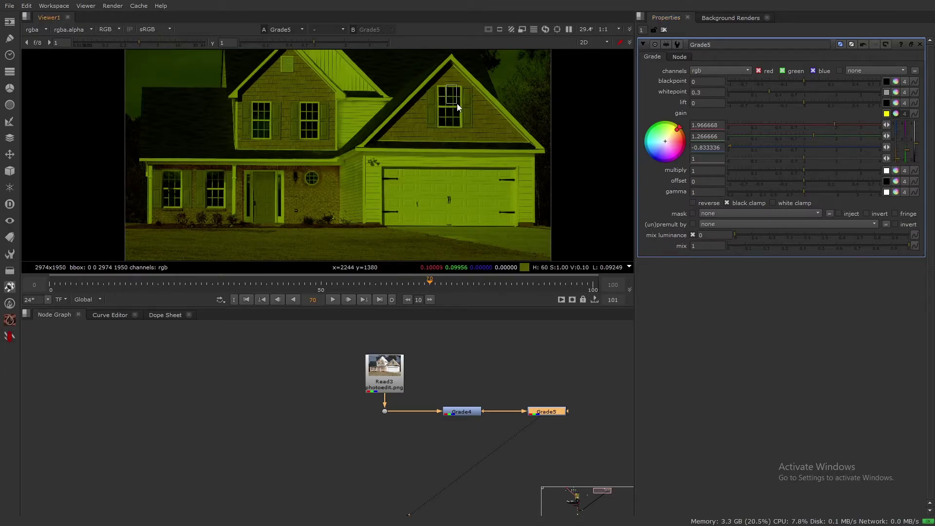
{"action": "mouse_move", "coordinate": [805, 168]}
{"action": "left_mouse_down"}
{"action": "mouse_move", "coordinate": [794, 168]}
{"action": "mouse_move", "coordinate": [859, 169]}
{"action": "mouse_move", "coordinate": [821, 169]}
{"action": "left_mouse_up"}
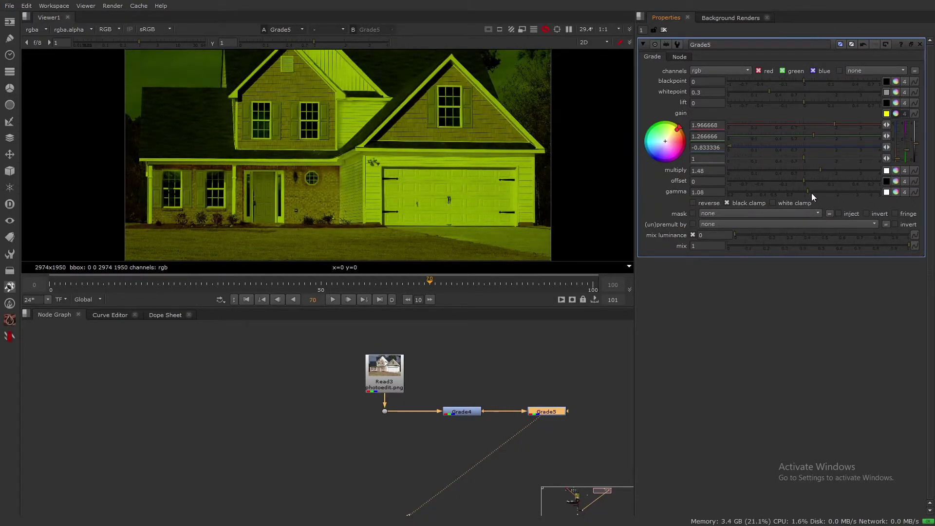
{"action": "left_click_drag", "start_coordinate": [807, 193], "coordinate": [825, 191]}
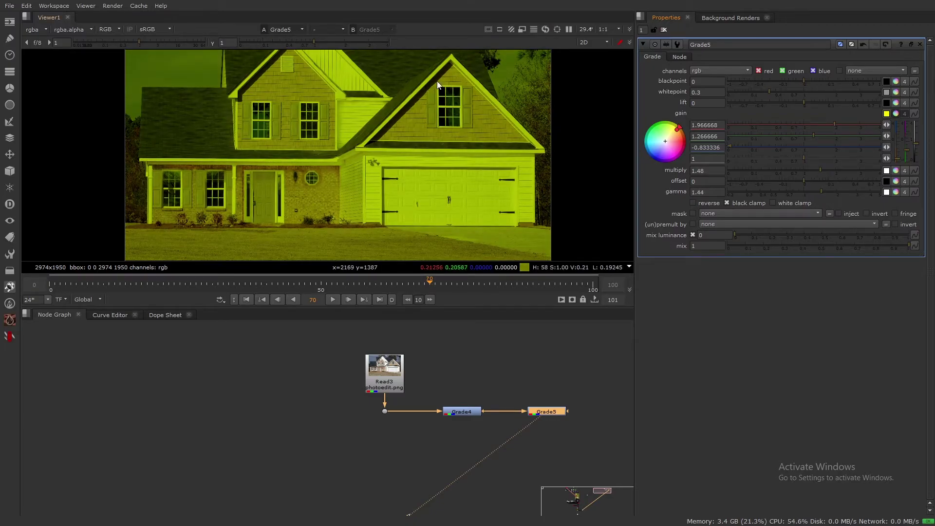
{"action": "scroll", "coordinate": [425, 99], "scroll_direction": "down", "scroll_amount": 2}
{"action": "middle_click_drag", "start_coordinate": [448, 147], "coordinate": [479, 168]}
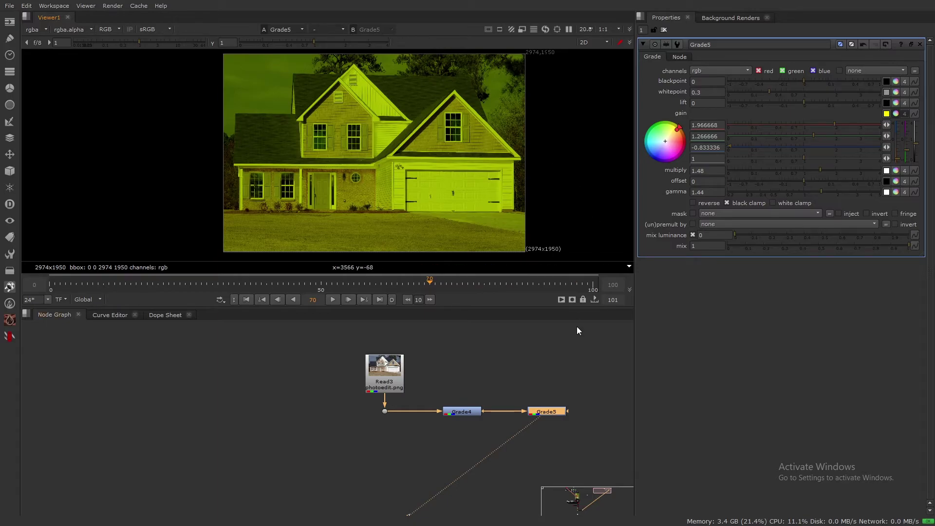
Add a Roto node above Grade5, connect it as Grade5's mask, and disable Grade4.
{"action": "middle_click_drag", "start_coordinate": [567, 376], "coordinate": [548, 378]}
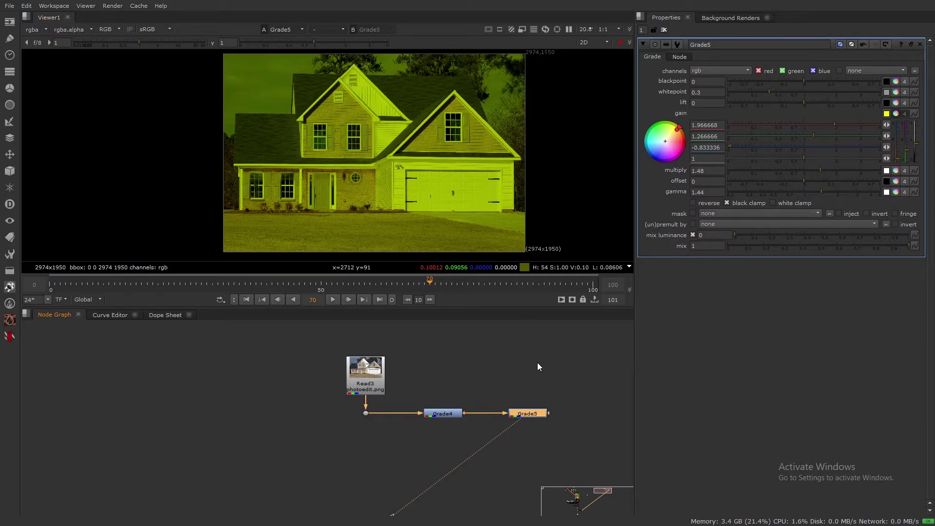
{"action": "key", "text": "o"}
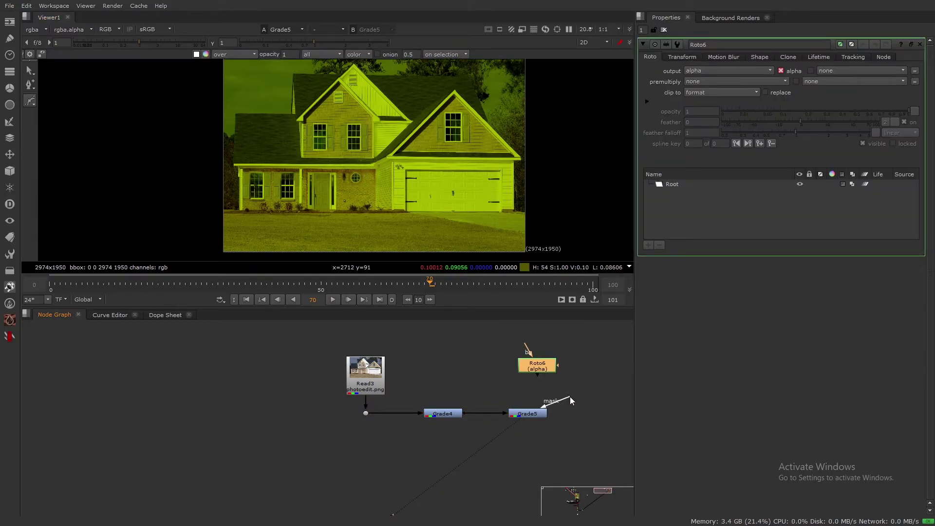
{"action": "left_click_drag", "start_coordinate": [532, 418], "coordinate": [540, 417]}
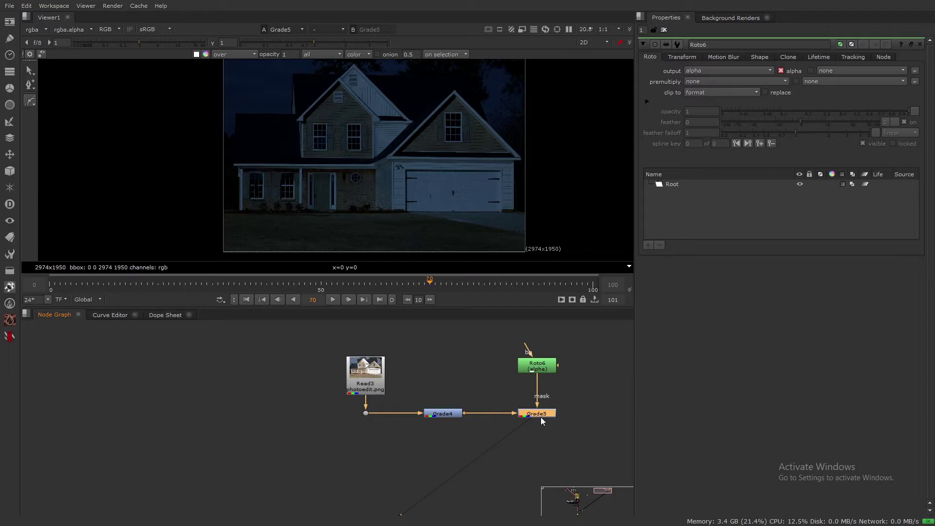
{"action": "left_click_drag", "start_coordinate": [484, 390], "coordinate": [407, 440]}
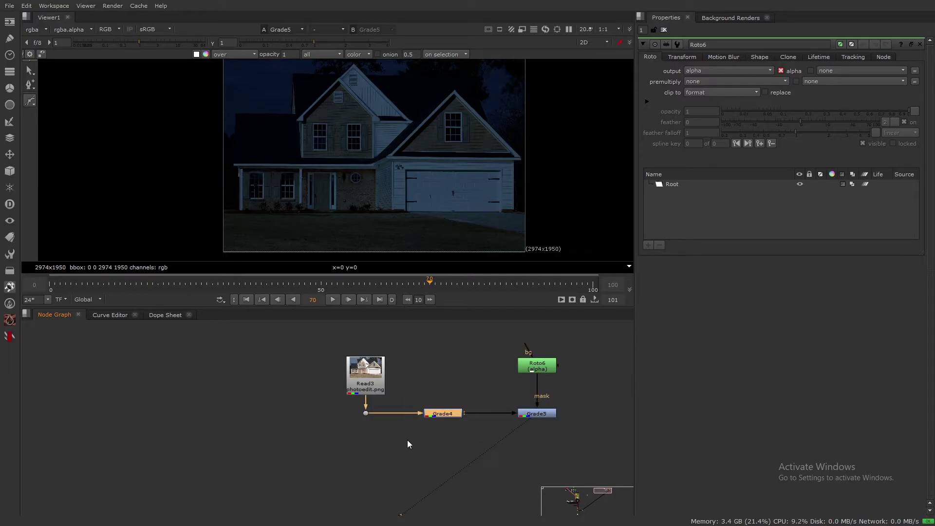
{"action": "key", "text": "d"}
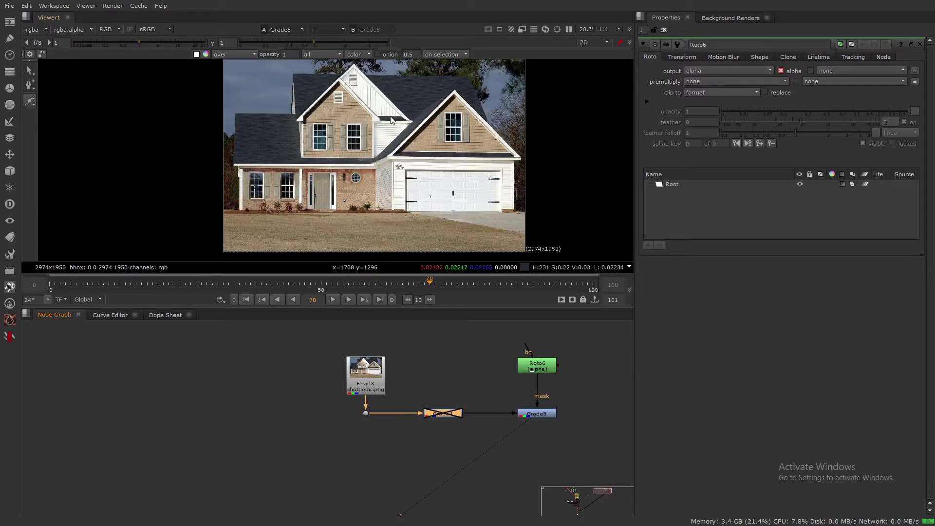
Draw a Rectangle roto shape over the glass area of the window in the gable above the garage.
{"action": "scroll", "coordinate": [453, 126], "scroll_direction": "up", "scroll_amount": 8}
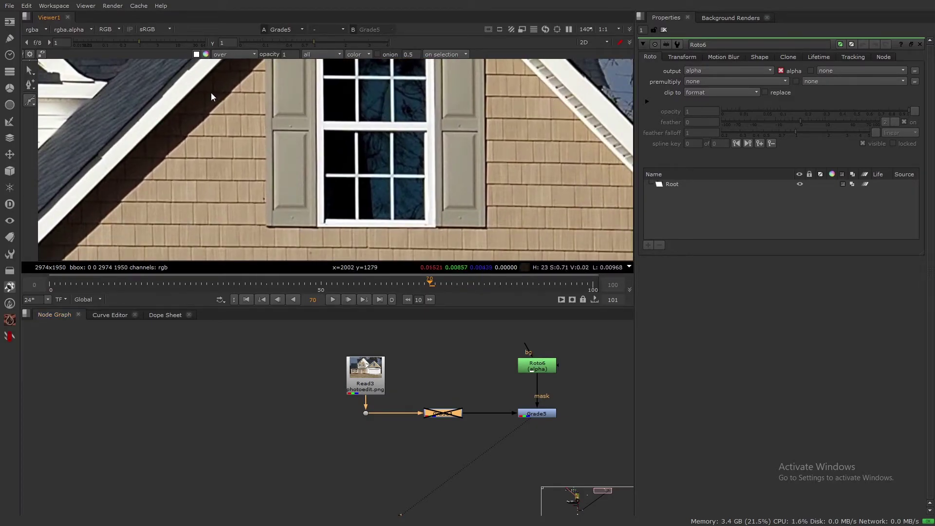
{"action": "middle_click_drag", "start_coordinate": [334, 112], "coordinate": [341, 163]}
{"action": "scroll", "coordinate": [342, 165], "scroll_direction": "down", "scroll_amount": 2}
{"action": "left_click", "coordinate": [29, 101]}
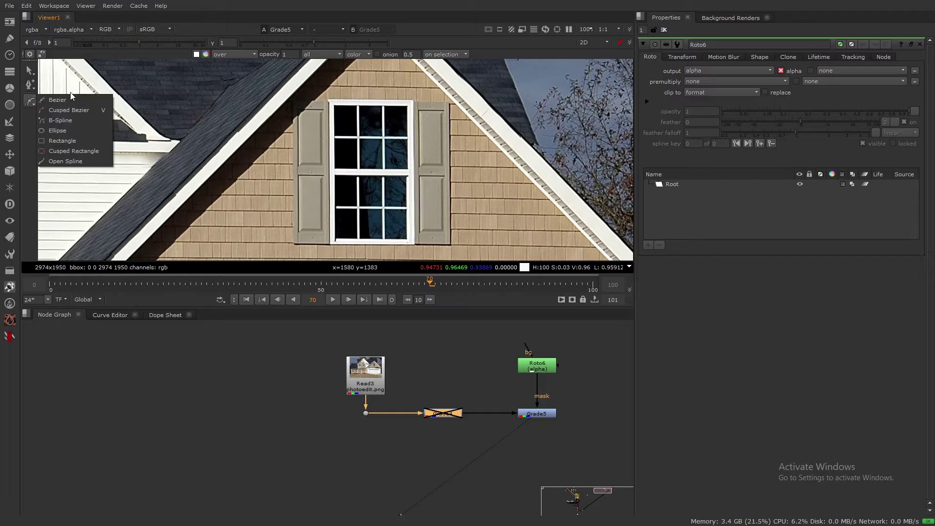
{"action": "left_click", "coordinate": [80, 143]}
{"action": "scroll", "coordinate": [339, 121], "scroll_direction": "up", "scroll_amount": 2}
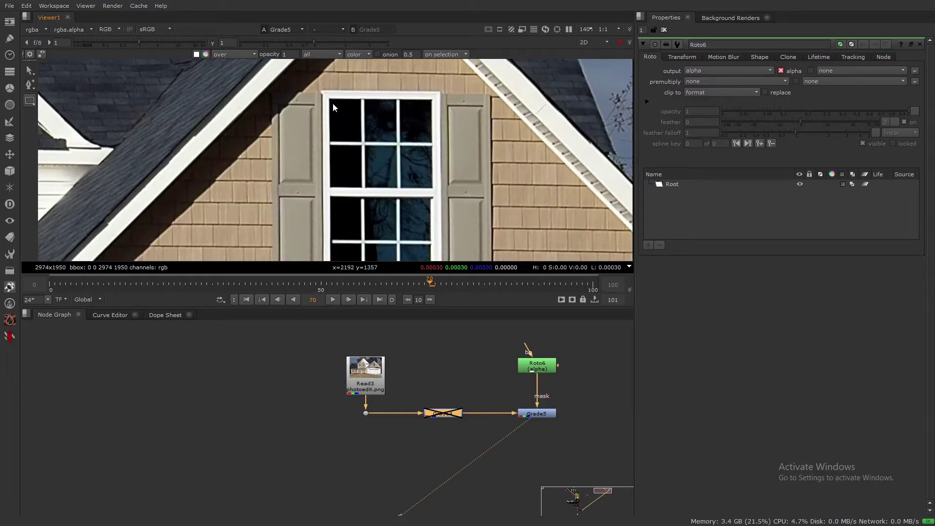
{"action": "middle_click_drag", "start_coordinate": [367, 121], "coordinate": [387, 87]}
{"action": "scroll", "coordinate": [387, 86], "scroll_direction": "down", "scroll_amount": 1}
{"action": "left_click_drag", "start_coordinate": [358, 68], "coordinate": [444, 228]}
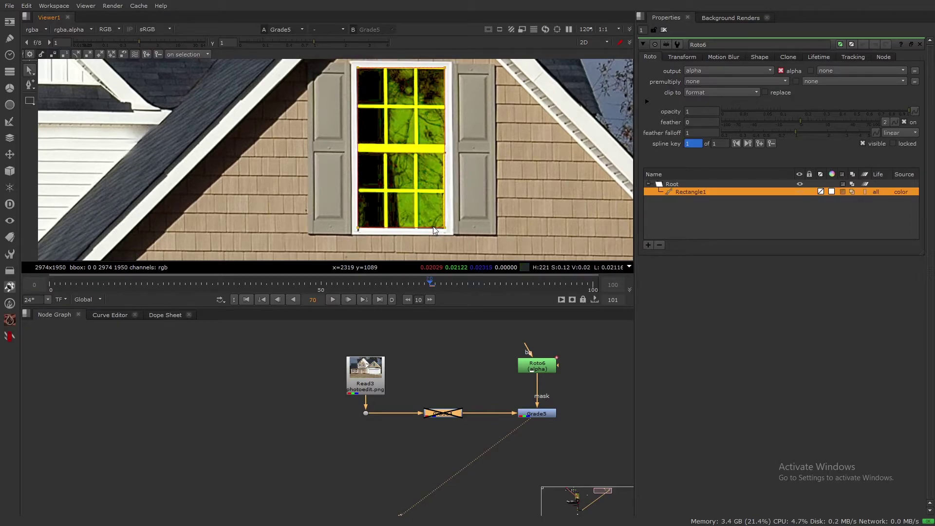
{"action": "scroll", "coordinate": [448, 68], "scroll_direction": "up", "scroll_amount": 5}
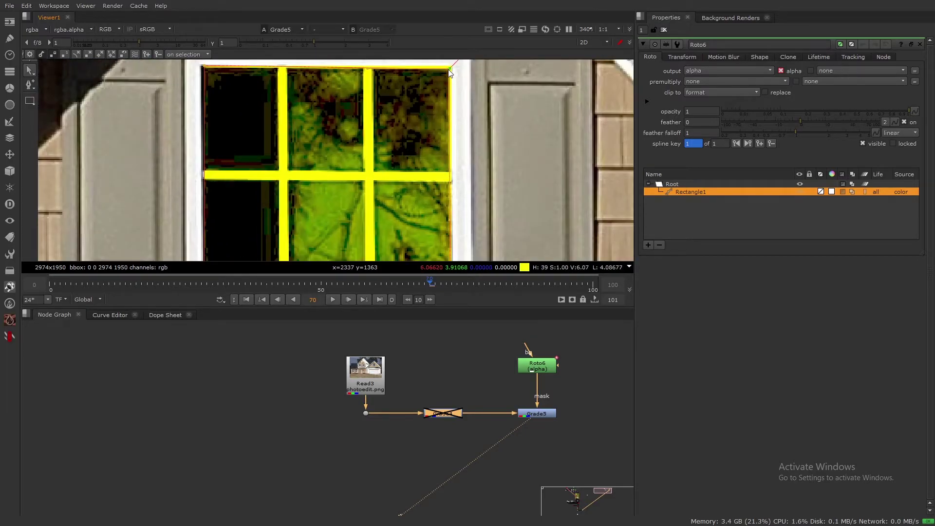
{"action": "scroll", "coordinate": [436, 85], "scroll_direction": "down", "scroll_amount": 5}
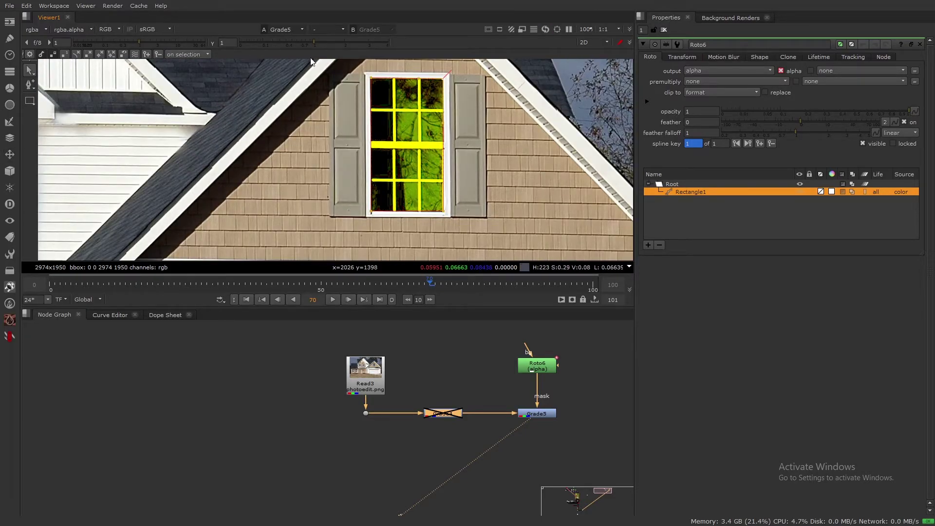
Set the roto blending mode to minus and draw a narrow rectangle along the window's left vertical bar.
{"action": "left_click", "coordinate": [29, 101]}
{"action": "left_click", "coordinate": [232, 55]}
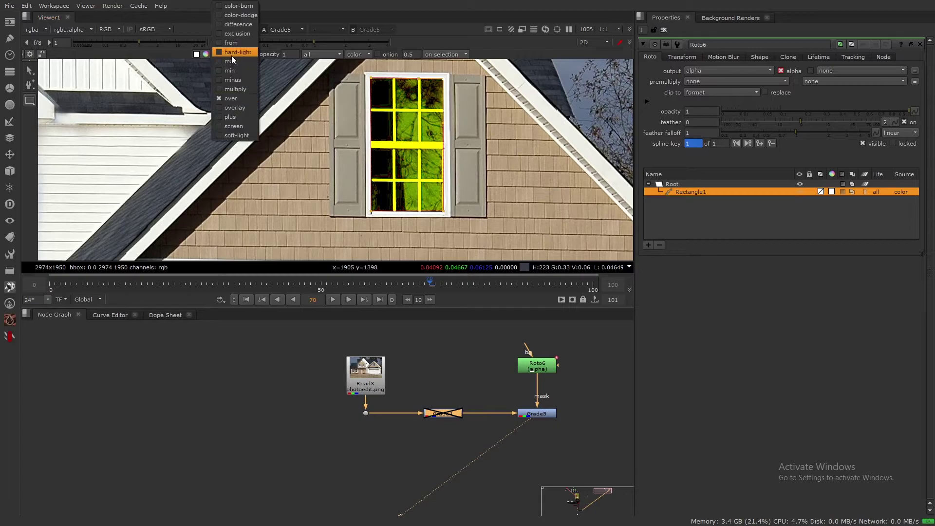
{"action": "left_click", "coordinate": [241, 80]}
{"action": "scroll", "coordinate": [400, 90], "scroll_direction": "up", "scroll_amount": 2}
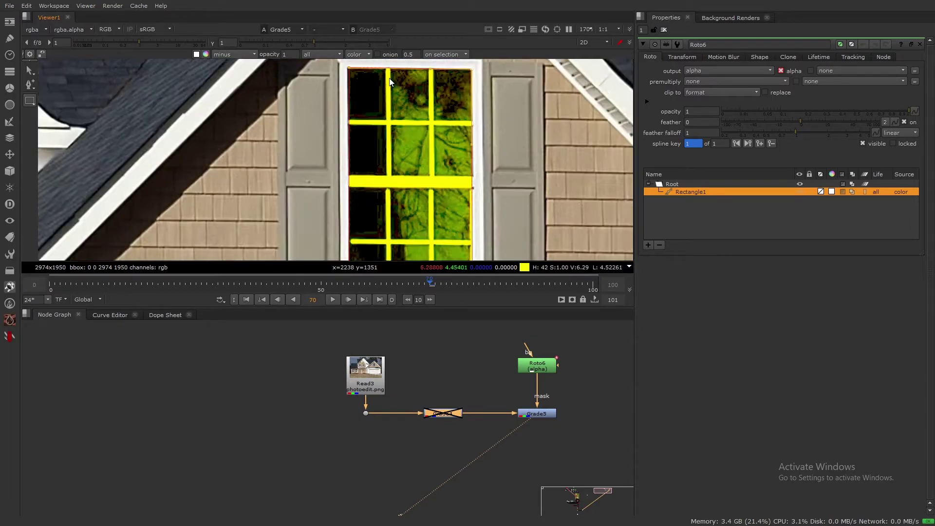
{"action": "left_click_drag", "start_coordinate": [386, 69], "coordinate": [388, 92]}
{"action": "left_click_drag", "start_coordinate": [390, 188], "coordinate": [386, 261]}
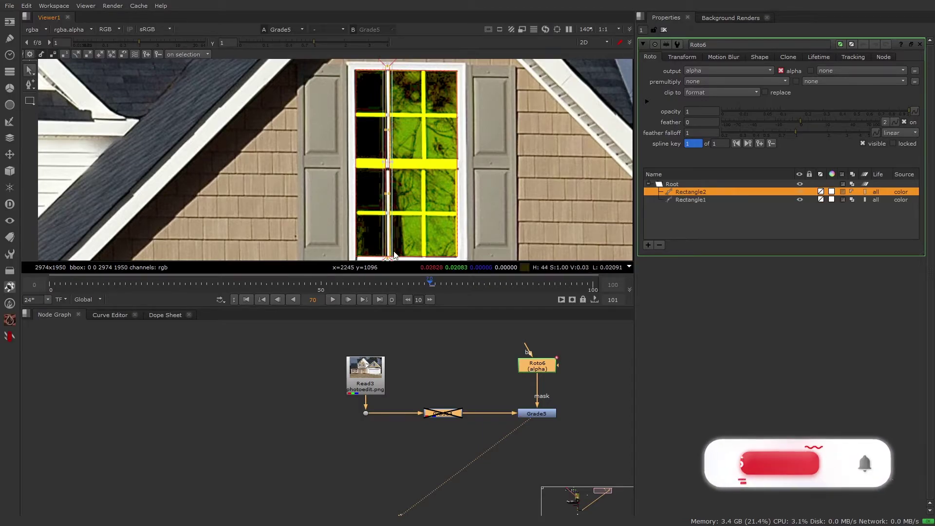
Nudge the narrow minus rectangle into alignment with the window's left vertical bar.
{"action": "scroll", "coordinate": [390, 150], "scroll_direction": "up", "scroll_amount": 3}
{"action": "scroll", "coordinate": [391, 150], "scroll_direction": "up", "scroll_amount": 2}
{"action": "key", "text": "Right"}
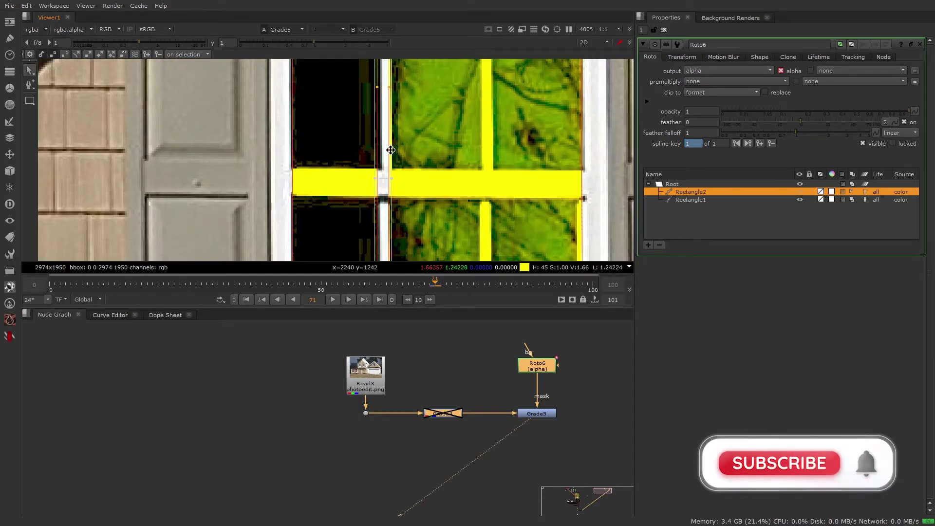
{"action": "key", "text": "Left"}
{"action": "middle_click_drag", "start_coordinate": [392, 150], "coordinate": [395, 178]}
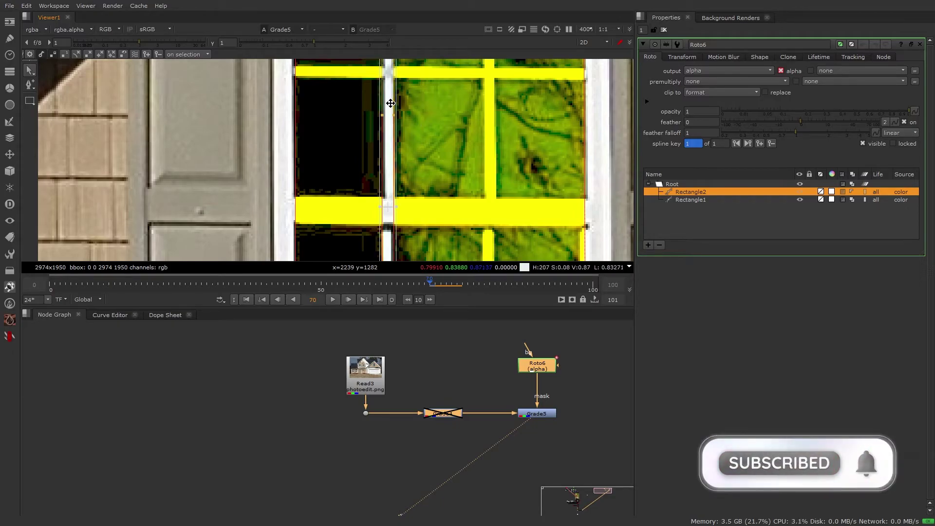
{"action": "scroll", "coordinate": [388, 93], "scroll_direction": "up", "scroll_amount": 2}
{"action": "middle_click_drag", "start_coordinate": [420, 247], "coordinate": [418, 144]}
{"action": "scroll", "coordinate": [419, 144], "scroll_direction": "up", "scroll_amount": 4}
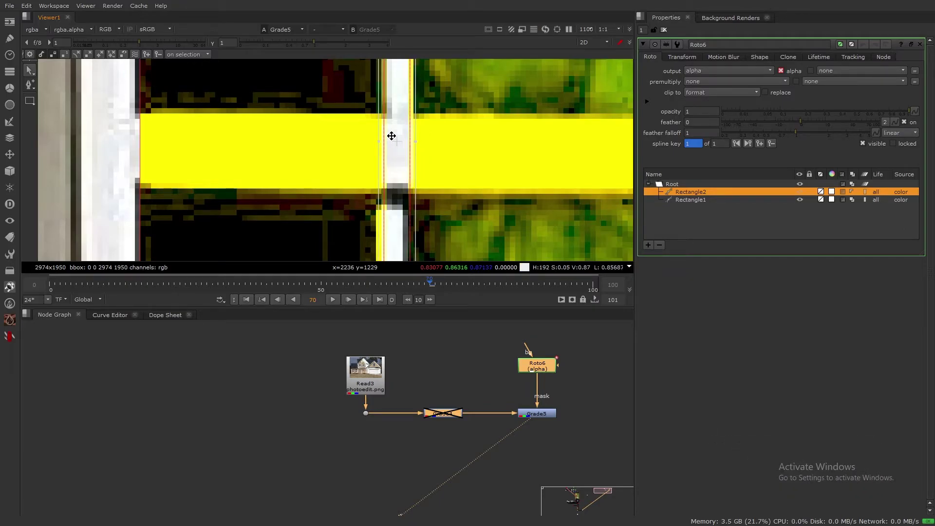
{"action": "scroll", "coordinate": [390, 134], "scroll_direction": "down", "scroll_amount": 7}
{"action": "scroll", "coordinate": [391, 136], "scroll_direction": "down", "scroll_amount": 1}
{"action": "scroll", "coordinate": [419, 139], "scroll_direction": "up", "scroll_amount": 4}
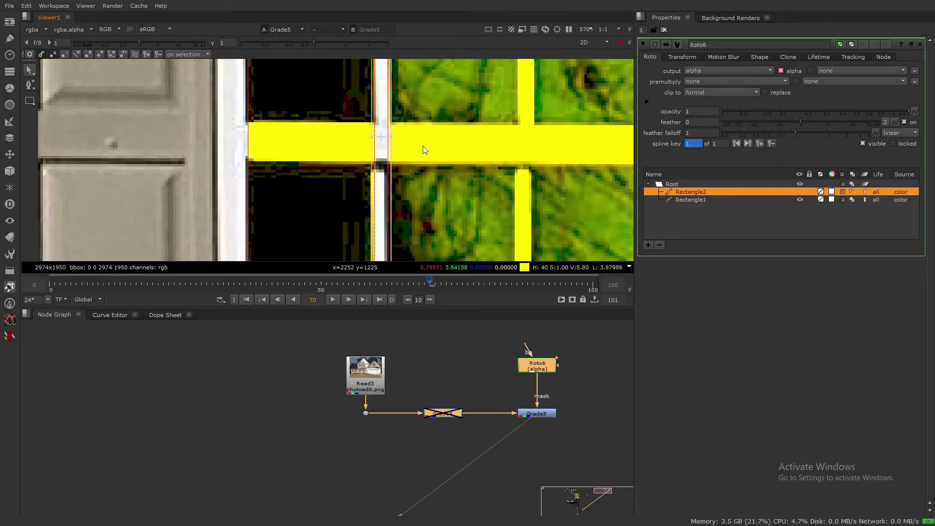
Adjust the narrow rectangle's left and right edges to match the width of the vertical bar.
{"action": "middle_click_drag", "start_coordinate": [418, 185], "coordinate": [457, 97]}
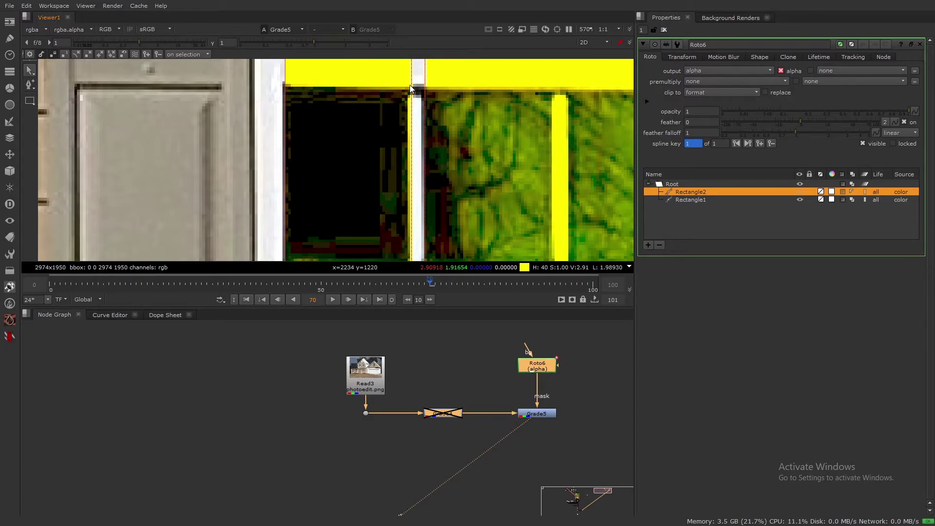
{"action": "scroll", "coordinate": [410, 87], "scroll_direction": "up", "scroll_amount": 2}
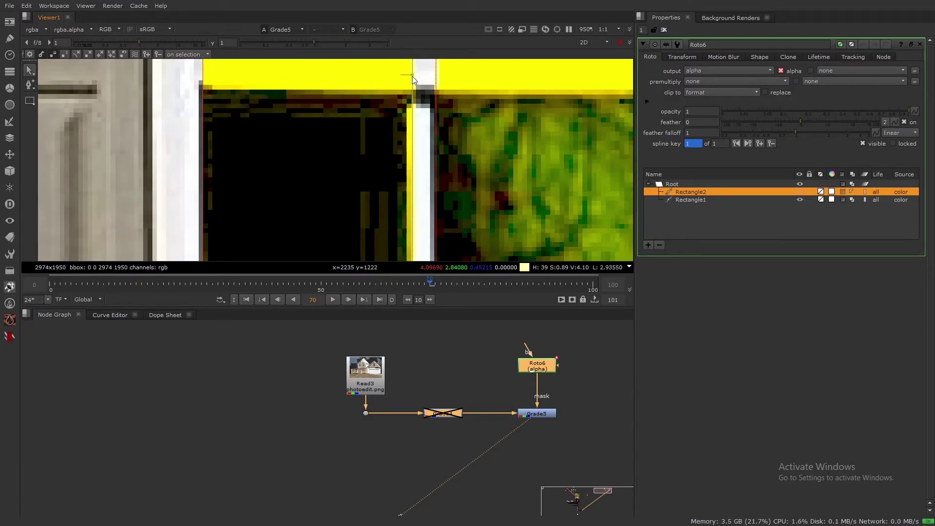
{"action": "middle_click_drag", "start_coordinate": [429, 77], "coordinate": [436, 92]}
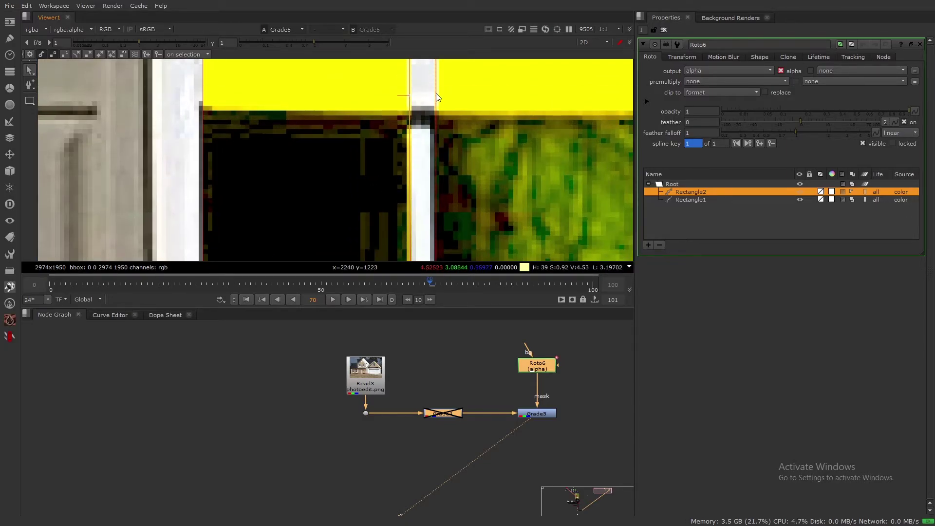
{"action": "left_click_drag", "start_coordinate": [436, 94], "coordinate": [433, 94]}
{"action": "scroll", "coordinate": [462, 130], "scroll_direction": "down", "scroll_amount": 7}
{"action": "middle_click_drag", "start_coordinate": [477, 165], "coordinate": [421, 165]}
{"action": "scroll", "coordinate": [332, 124], "scroll_direction": "up", "scroll_amount": 2}
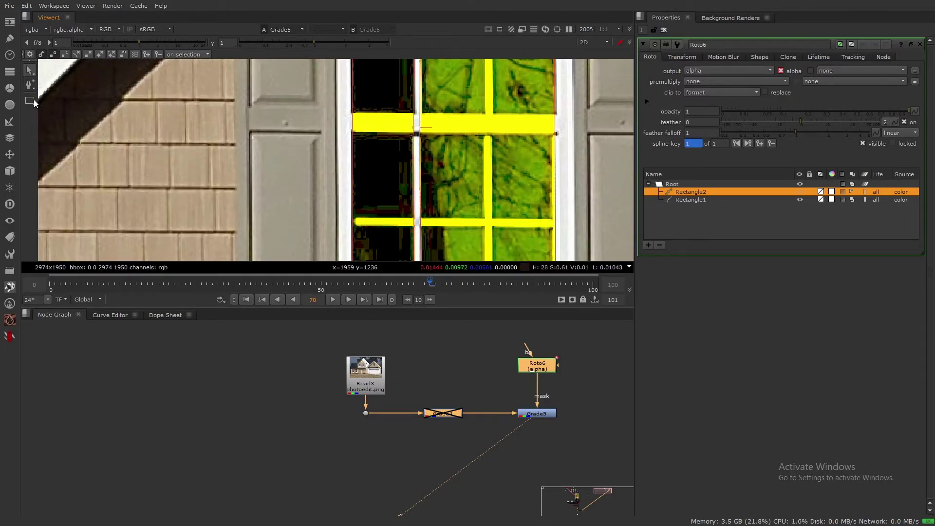
Draw a subtracting rectangle over the thick horizontal bar across the middle of the gable window.
{"action": "left_click", "coordinate": [30, 101]}
{"action": "scroll", "coordinate": [602, 114], "scroll_direction": "up", "scroll_amount": 4}
{"action": "left_click_drag", "start_coordinate": [606, 115], "coordinate": [165, 153]}
{"action": "left_click", "coordinate": [540, 131]}
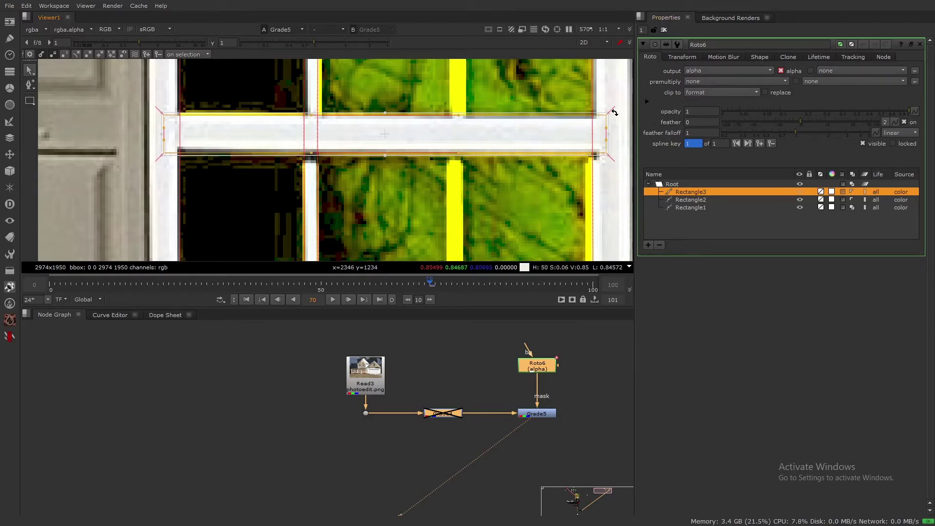
Adjust the end points of the middle-bar rectangle so its outline follows the bar's slight tilt.
{"action": "key", "text": "Left"}
{"action": "left_click_drag", "start_coordinate": [111, 90], "coordinate": [160, 153]}
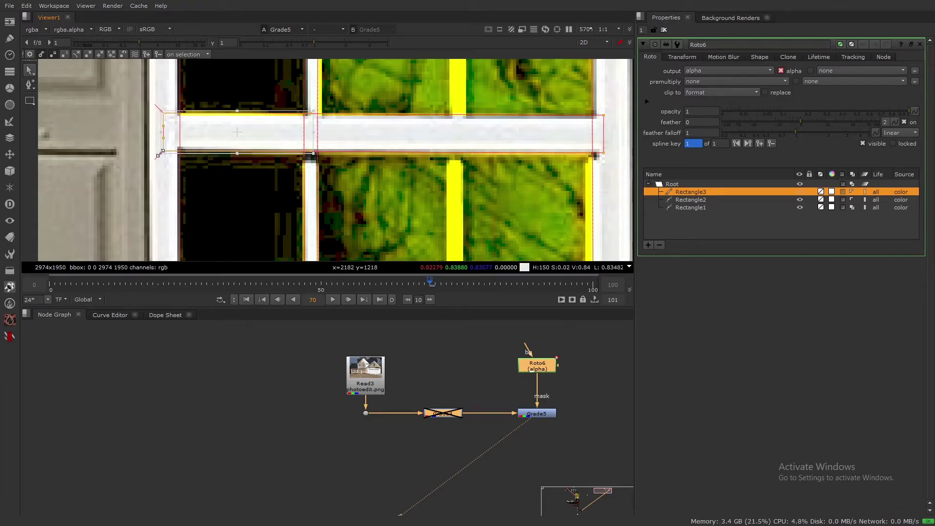
{"action": "left_click_drag", "start_coordinate": [563, 87], "coordinate": [618, 178]}
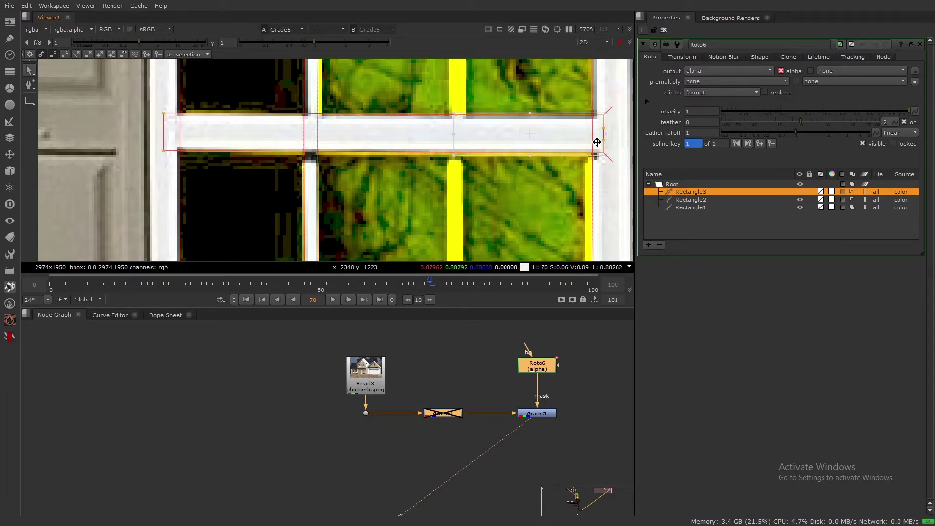
{"action": "key", "text": "ctrl+a"}
{"action": "left_click_drag", "start_coordinate": [529, 132], "coordinate": [529, 133]}
{"action": "left_click", "coordinate": [112, 96]}
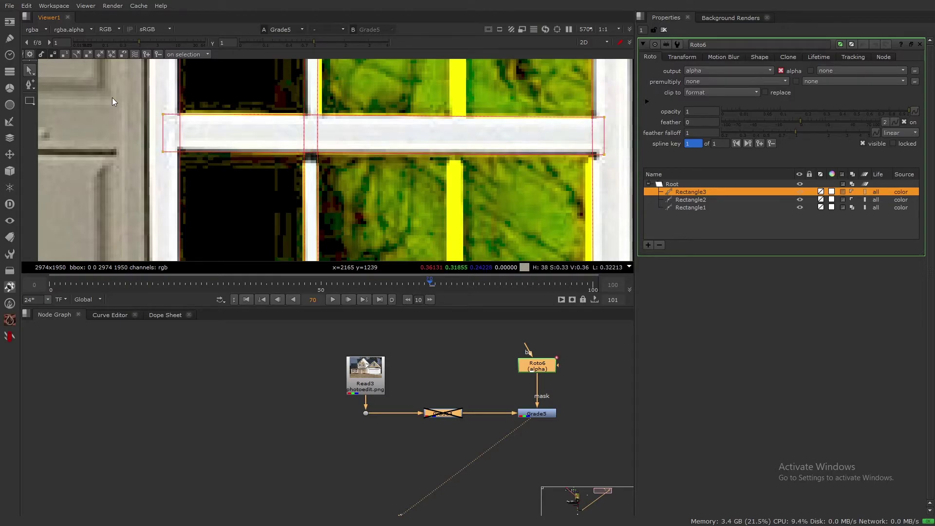
Draw a narrow subtracting rectangle along the gable window's right vertical bar, spanning the full height of the glass.
{"action": "scroll", "coordinate": [125, 107], "scroll_direction": "down", "scroll_amount": 5}
{"action": "left_click", "coordinate": [401, 120]}
{"action": "key", "text": "o"}
{"action": "scroll", "coordinate": [276, 119], "scroll_direction": "down", "scroll_amount": 5}
{"action": "middle_click_drag", "start_coordinate": [276, 119], "coordinate": [417, 148]}
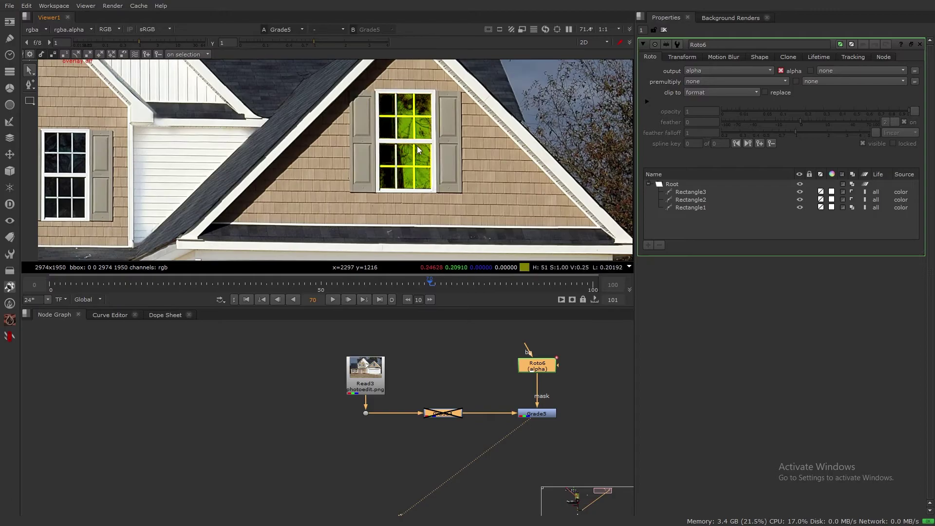
{"action": "scroll", "coordinate": [415, 97], "scroll_direction": "up", "scroll_amount": 5}
{"action": "key", "text": "o"}
{"action": "left_click", "coordinate": [29, 101]}
{"action": "scroll", "coordinate": [429, 89], "scroll_direction": "down", "scroll_amount": 3}
{"action": "left_click_drag", "start_coordinate": [434, 83], "coordinate": [439, 251]}
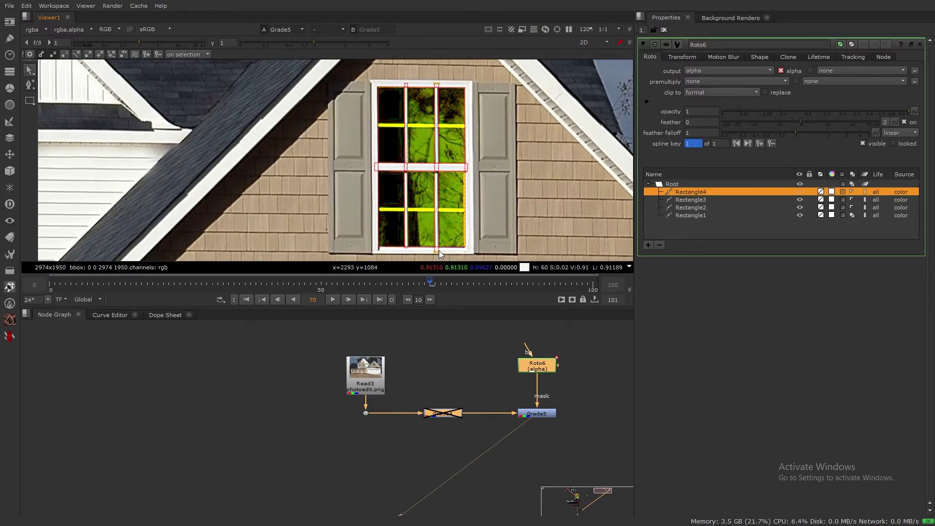
Draw a minus rectangle along the thin horizontal bar in the upper half of the gable window.
{"action": "scroll", "coordinate": [439, 251], "scroll_direction": "up", "scroll_amount": 10}
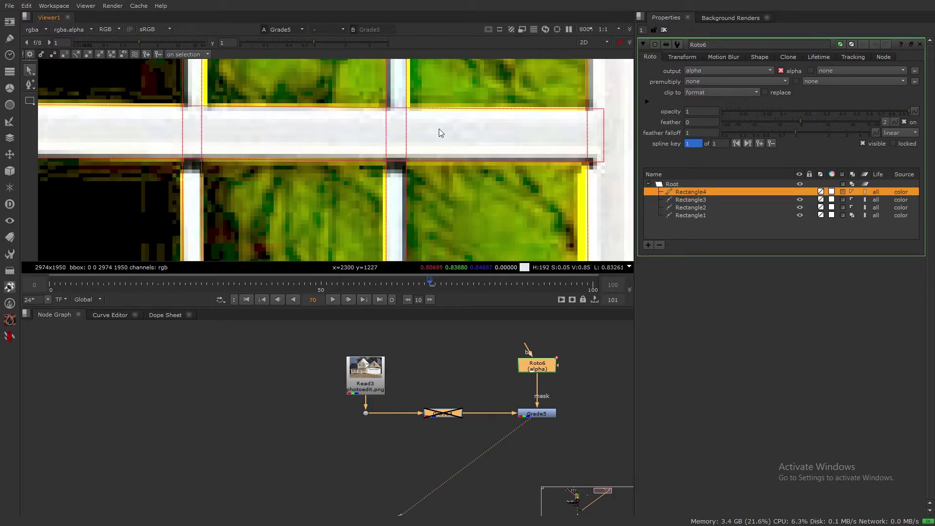
{"action": "scroll", "coordinate": [438, 142], "scroll_direction": "down", "scroll_amount": 2}
{"action": "left_click_drag", "start_coordinate": [416, 86], "coordinate": [417, 73]}
{"action": "middle_click_drag", "start_coordinate": [419, 107], "coordinate": [421, 217]}
{"action": "scroll", "coordinate": [421, 216], "scroll_direction": "down", "scroll_amount": 2}
{"action": "middle_click_drag", "start_coordinate": [330, 160], "coordinate": [336, 234]}
{"action": "scroll", "coordinate": [336, 233], "scroll_direction": "up", "scroll_amount": 1}
{"action": "key", "text": "v"}
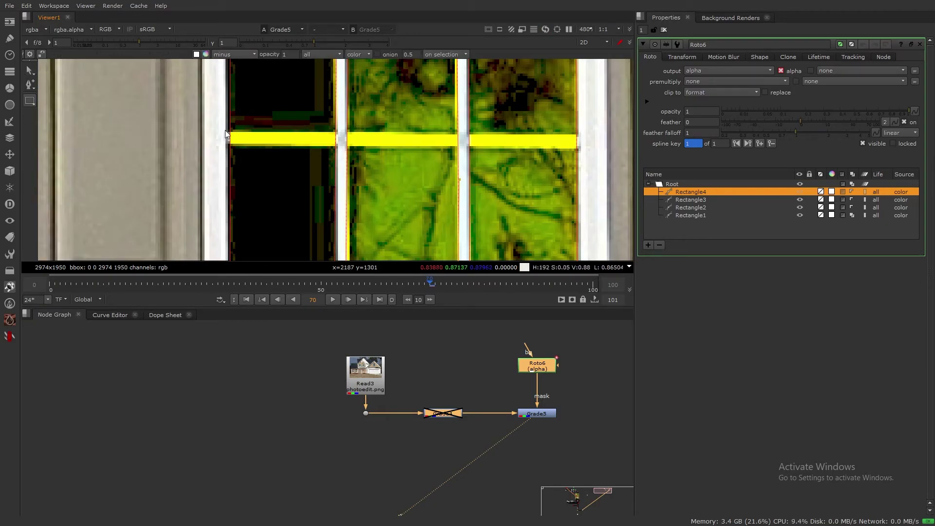
{"action": "middle_click_drag", "start_coordinate": [226, 133], "coordinate": [150, 132]}
{"action": "mouse_move", "coordinate": [148, 131]}
{"action": "left_mouse_down"}
{"action": "mouse_move", "coordinate": [508, 142]}
{"action": "mouse_move", "coordinate": [484, 146]}
{"action": "left_mouse_up"}
Fine-tune the points of the upper horizontal bar's rectangle to fit the bar.
{"action": "scroll", "coordinate": [506, 144], "scroll_direction": "up", "scroll_amount": 4}
{"action": "scroll", "coordinate": [484, 139], "scroll_direction": "up", "scroll_amount": 2}
{"action": "scroll", "coordinate": [484, 146], "scroll_direction": "down", "scroll_amount": 7}
{"action": "scroll", "coordinate": [287, 142], "scroll_direction": "up", "scroll_amount": 8}
{"action": "left_click_drag", "start_coordinate": [265, 129], "coordinate": [284, 173]}
Draw a minus rectangle along the thin horizontal bar in the lower half of the gable window.
{"action": "scroll", "coordinate": [284, 173], "scroll_direction": "down", "scroll_amount": 9}
{"action": "middle_click_drag", "start_coordinate": [287, 244], "coordinate": [291, 146]}
{"action": "scroll", "coordinate": [398, 117], "scroll_direction": "up", "scroll_amount": 3}
{"action": "mouse_move", "coordinate": [127, 106]}
{"action": "left_mouse_down"}
{"action": "mouse_move", "coordinate": [563, 130]}
{"action": "mouse_move", "coordinate": [555, 119]}
{"action": "left_mouse_up"}
{"action": "left_click", "coordinate": [388, 126]}
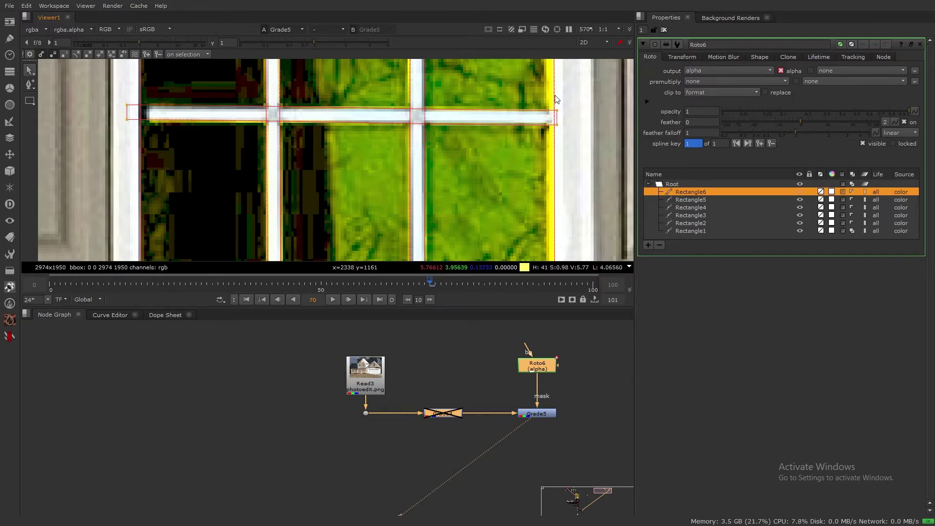
Select the large glass rectangle and align its right-hand points with the edge of the window frame.
{"action": "left_click", "coordinate": [554, 95]}
{"action": "scroll", "coordinate": [554, 95], "scroll_direction": "down", "scroll_amount": 10}
{"action": "left_click_drag", "start_coordinate": [492, 69], "coordinate": [542, 201]}
{"action": "scroll", "coordinate": [502, 151], "scroll_direction": "up", "scroll_amount": 7}
{"action": "scroll", "coordinate": [525, 225], "scroll_direction": "down", "scroll_amount": 4}
{"action": "middle_click_drag", "start_coordinate": [526, 226], "coordinate": [528, 126]}
{"action": "scroll", "coordinate": [528, 202], "scroll_direction": "up", "scroll_amount": 8}
{"action": "left_click_drag", "start_coordinate": [527, 201], "coordinate": [530, 203]}
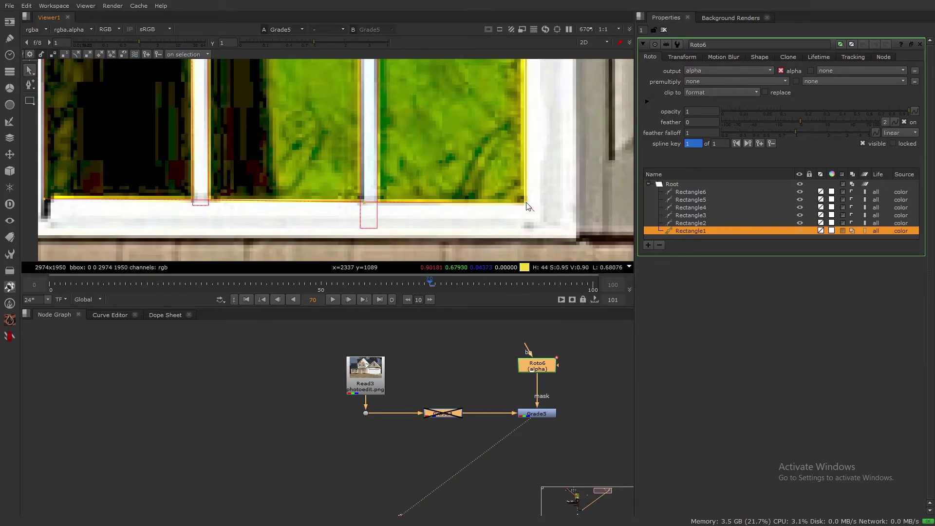
Refine the remaining edges of the glass rectangle so the mask stays within the window panes.
{"action": "scroll", "coordinate": [530, 204], "scroll_direction": "down", "scroll_amount": 7}
{"action": "middle_click_drag", "start_coordinate": [447, 122], "coordinate": [360, 150]}
{"action": "scroll", "coordinate": [358, 149], "scroll_direction": "up", "scroll_amount": 2}
{"action": "left_click", "coordinate": [358, 148]}
{"action": "left_click", "coordinate": [285, 234]}
{"action": "scroll", "coordinate": [287, 243], "scroll_direction": "up", "scroll_amount": 2}
{"action": "middle_click_drag", "start_coordinate": [293, 254], "coordinate": [376, 104]}
{"action": "scroll", "coordinate": [375, 209], "scroll_direction": "up", "scroll_amount": 4}
{"action": "left_click_drag", "start_coordinate": [374, 215], "coordinate": [373, 211]}
{"action": "scroll", "coordinate": [375, 214], "scroll_direction": "down", "scroll_amount": 4}
{"action": "scroll", "coordinate": [387, 189], "scroll_direction": "down", "scroll_amount": 4}
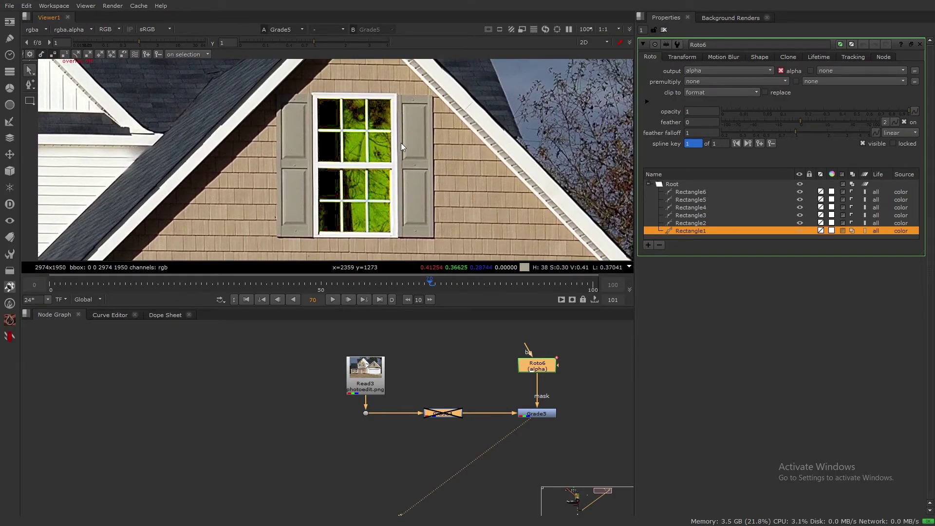
Hide the roto overlay and compare the window with the Grade5 yellow tint disabled and enabled.
{"action": "key", "text": "o"}
{"action": "scroll", "coordinate": [458, 407], "scroll_direction": "up", "scroll_amount": 2}
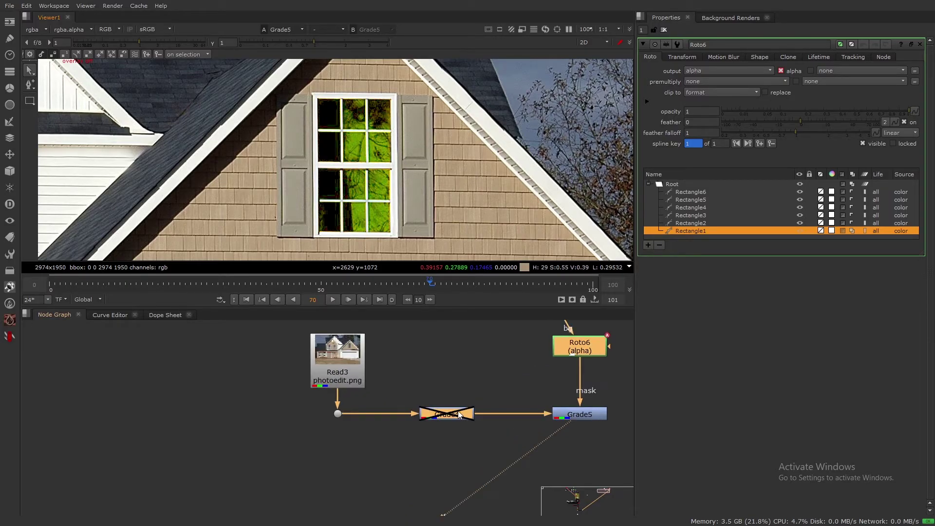
{"action": "left_click", "coordinate": [592, 417]}
{"action": "key", "text": "d"}
{"action": "key", "text": "d"}
{"action": "key", "text": "d"}
{"action": "middle_click_drag", "start_coordinate": [592, 417], "coordinate": [522, 402]}
{"action": "key", "text": "d"}
{"action": "key", "text": "d"}
{"action": "key", "text": "d"}
{"action": "key", "text": "d"}
{"action": "key", "text": "d"}
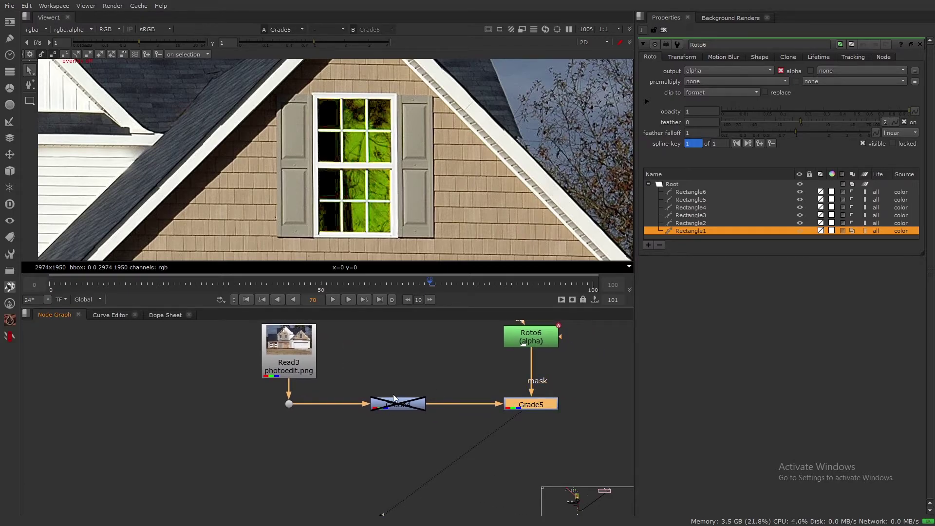
Re-enable the night Grade that sits between the house photo and the window-light Grade.
{"action": "left_click", "coordinate": [400, 407]}
{"action": "scroll", "coordinate": [397, 413], "scroll_direction": "down", "scroll_amount": 4}
{"action": "key", "text": "d"}
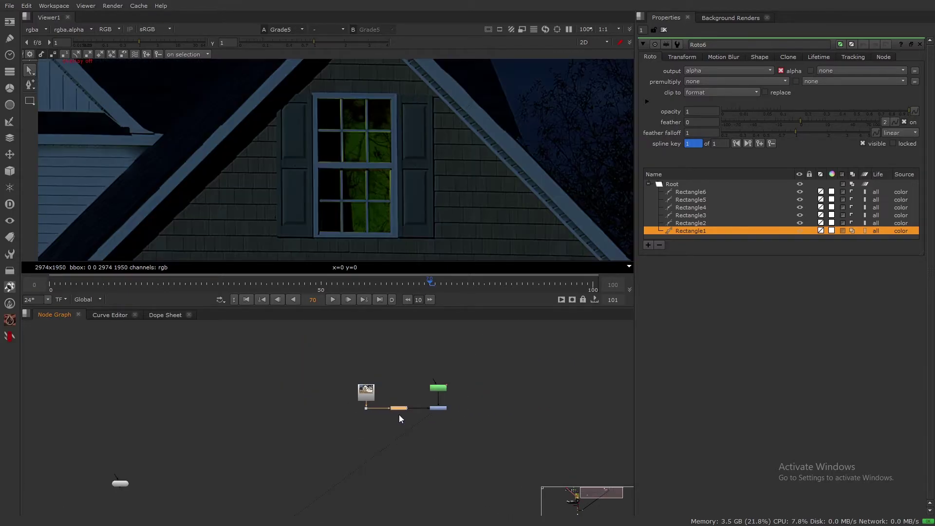
{"action": "scroll", "coordinate": [369, 153], "scroll_direction": "down", "scroll_amount": 2}
{"action": "scroll", "coordinate": [477, 139], "scroll_direction": "down", "scroll_amount": 2}
{"action": "key", "text": "o"}
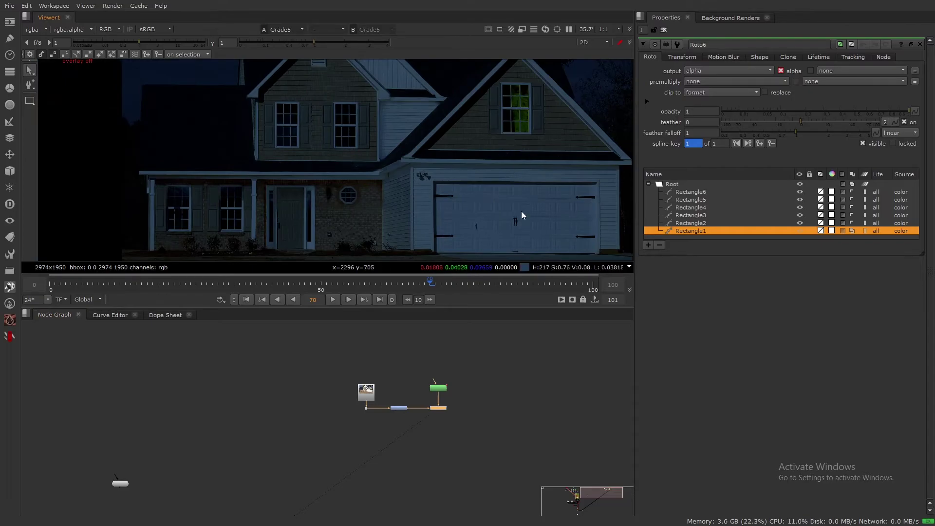
Open Roto4, which masks a ground-floor window in the earlier node tree, and paste a copy near the new grades.
{"action": "scroll", "coordinate": [363, 153], "scroll_direction": "up", "scroll_amount": 3}
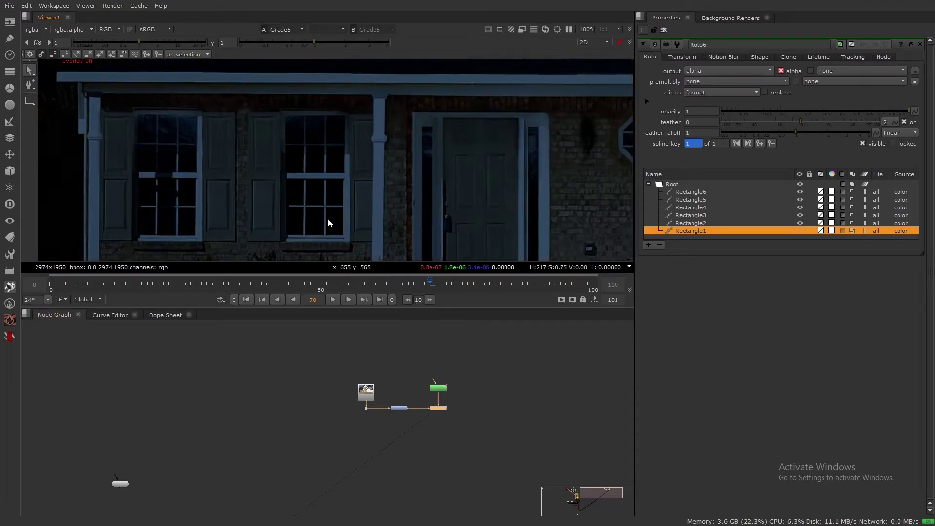
{"action": "scroll", "coordinate": [329, 219], "scroll_direction": "up", "scroll_amount": 2}
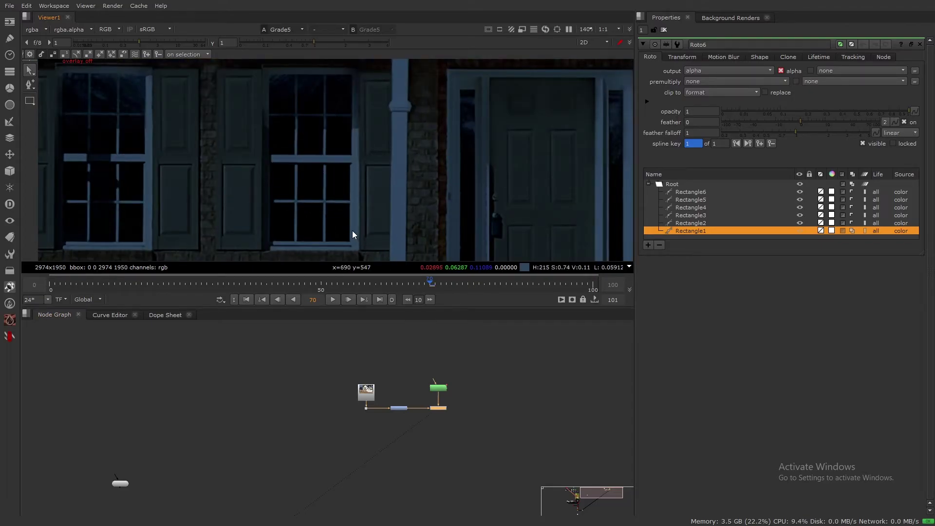
{"action": "scroll", "coordinate": [352, 234], "scroll_direction": "down", "scroll_amount": 2}
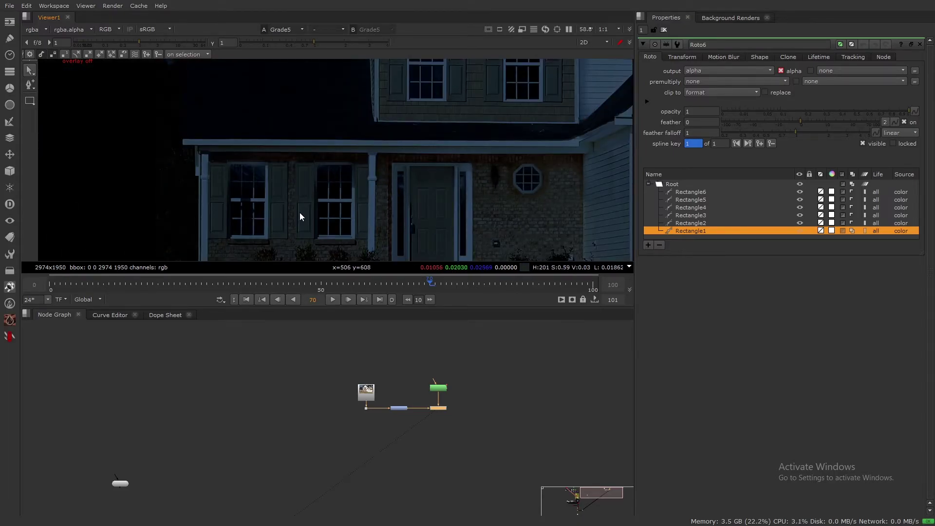
{"action": "middle_click_drag", "start_coordinate": [178, 399], "coordinate": [387, 399]}
{"action": "scroll", "coordinate": [104, 393], "scroll_direction": "up", "scroll_amount": 4}
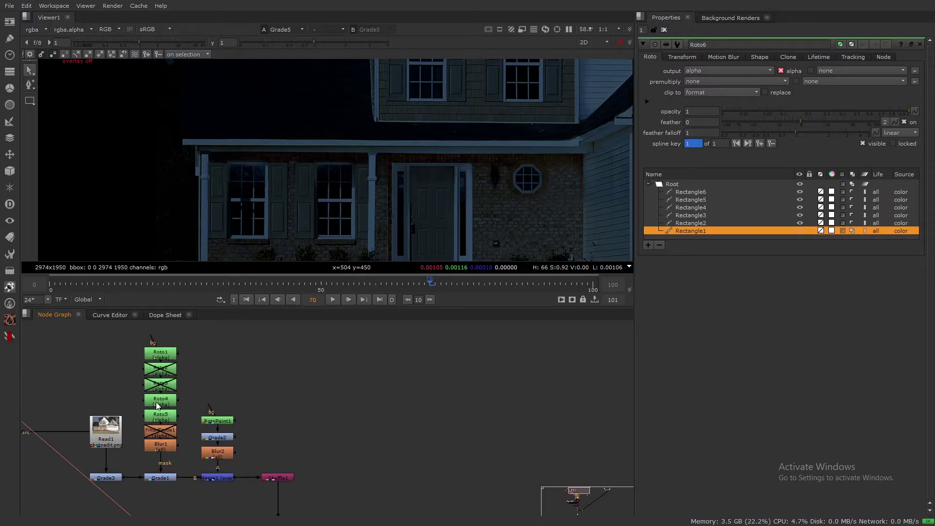
{"action": "double_click", "coordinate": [162, 405]}
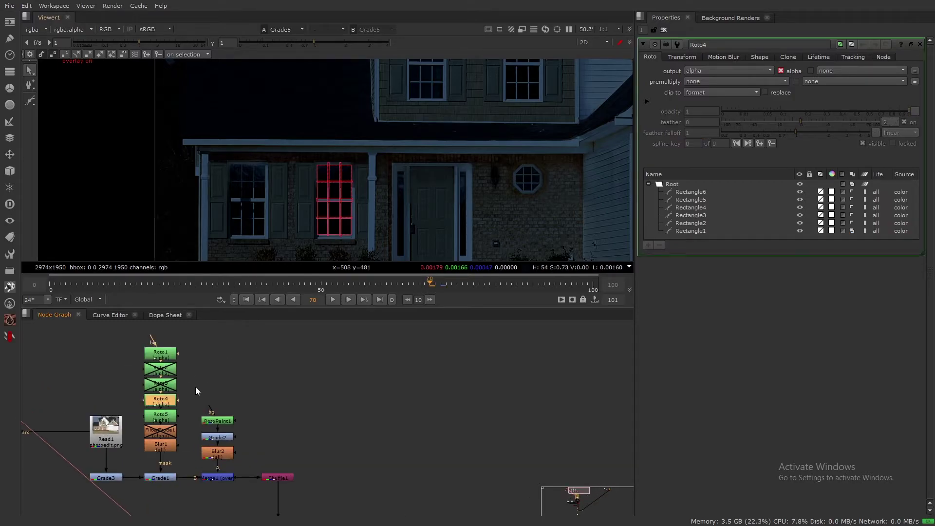
{"action": "scroll", "coordinate": [221, 403], "scroll_direction": "down", "scroll_amount": 5}
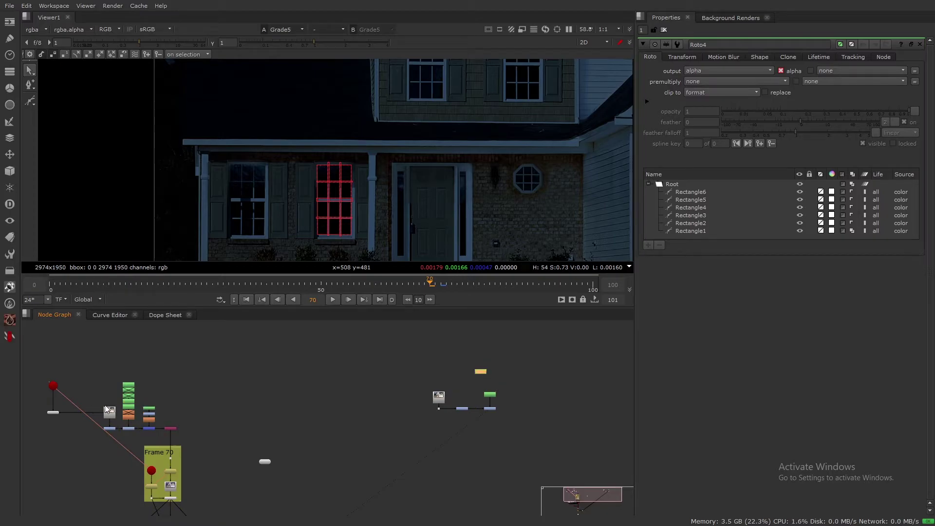
Open Roto5, which masks the octagonal window, and paste a copy above Roto6 in the new tree.
{"action": "scroll", "coordinate": [104, 409], "scroll_direction": "up", "scroll_amount": 4}
{"action": "double_click", "coordinate": [157, 410]}
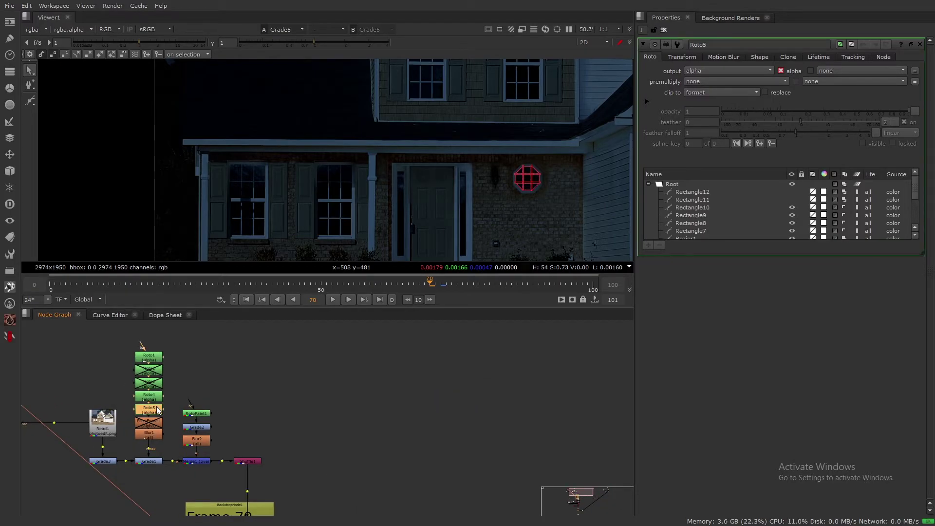
{"action": "scroll", "coordinate": [207, 401], "scroll_direction": "down", "scroll_amount": 5}
{"action": "left_click", "coordinate": [419, 364]}
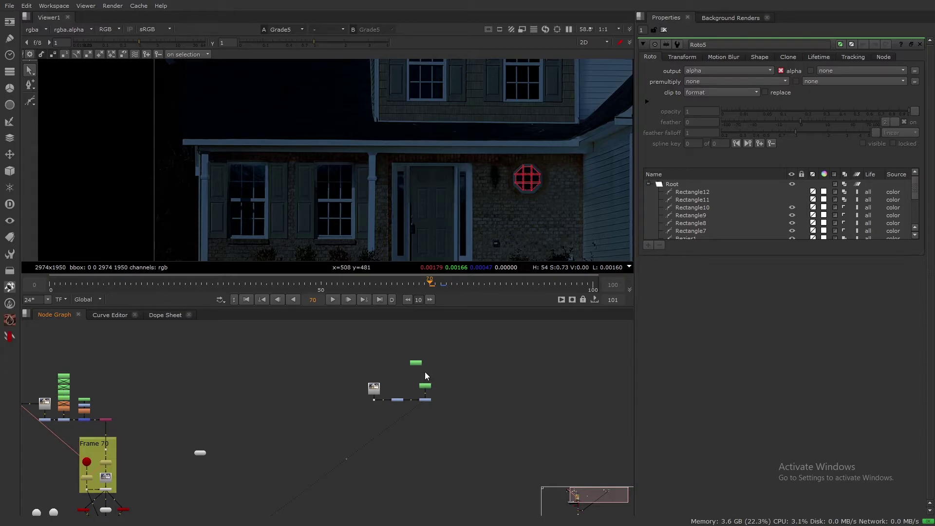
Chain the two pasted Roto nodes into Roto6's bg input and line them up above it.
{"action": "scroll", "coordinate": [425, 372], "scroll_direction": "up", "scroll_amount": 4}
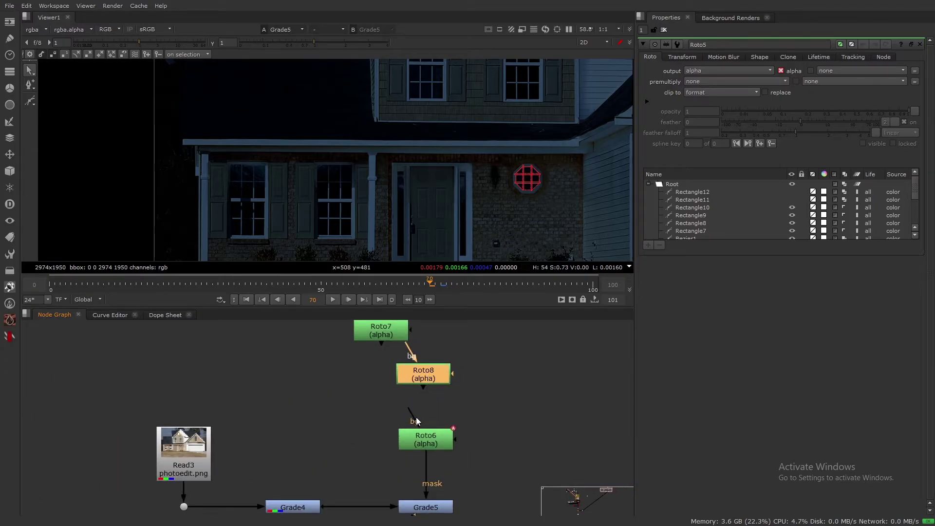
{"action": "left_click_drag", "start_coordinate": [432, 376], "coordinate": [431, 397]}
{"action": "left_click_drag", "start_coordinate": [403, 335], "coordinate": [429, 340]}
{"action": "left_click_drag", "start_coordinate": [429, 340], "coordinate": [432, 343]}
{"action": "left_click", "coordinate": [507, 340]}
{"action": "key", "text": "o"}
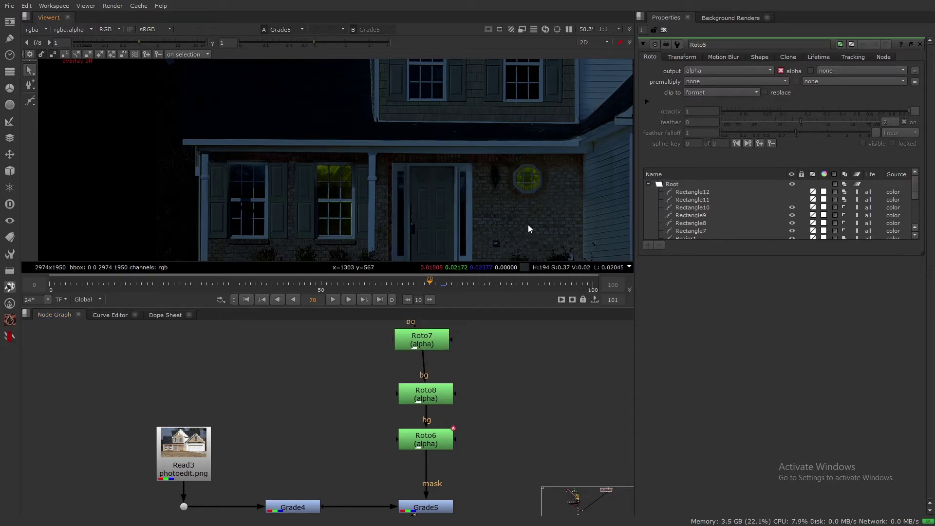
{"action": "scroll", "coordinate": [526, 217], "scroll_direction": "down", "scroll_amount": 3}
{"action": "scroll", "coordinate": [536, 207], "scroll_direction": "down", "scroll_amount": 3}
{"action": "middle_click_drag", "start_coordinate": [557, 206], "coordinate": [488, 195]}
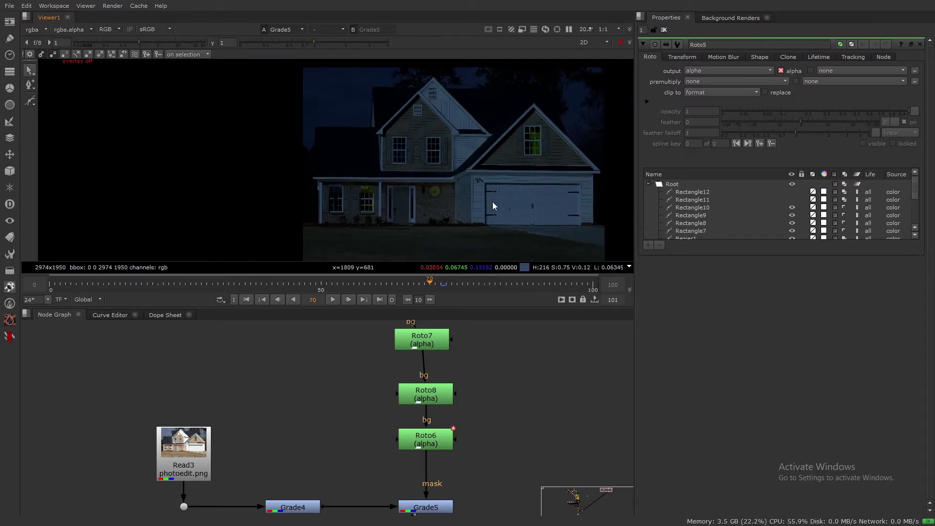
{"action": "scroll", "coordinate": [331, 177], "scroll_direction": "up", "scroll_amount": 3}
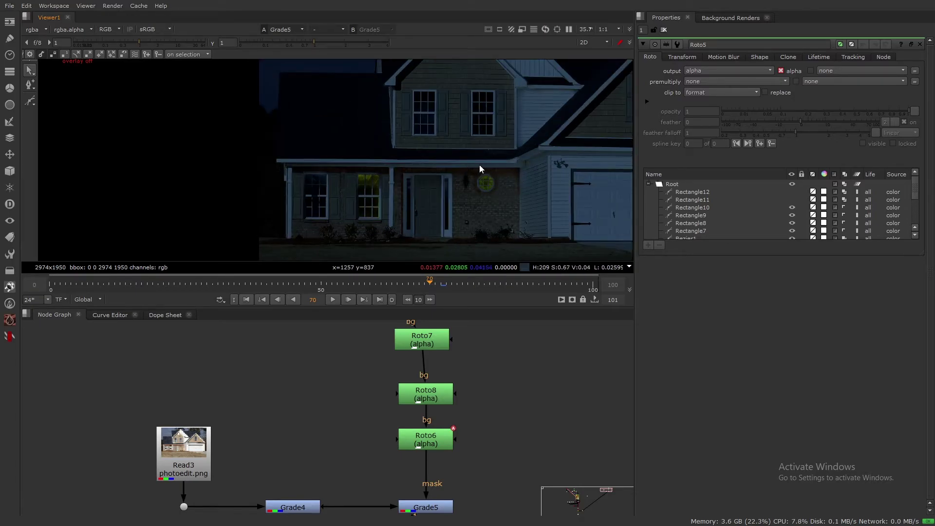
Add a RotoPaint node beside the mask chain and feed it into the A input of a new Merge set to over.
{"action": "middle_click_drag", "start_coordinate": [493, 414], "coordinate": [460, 375]}
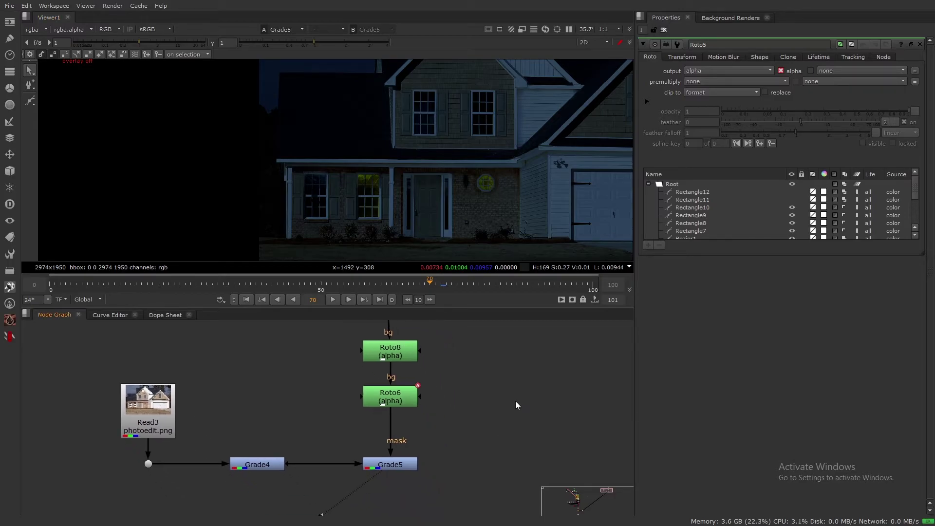
{"action": "key", "text": "p"}
{"action": "mouse_move", "coordinate": [523, 398]}
{"action": "left_mouse_down"}
{"action": "mouse_move", "coordinate": [514, 388]}
{"action": "mouse_move", "coordinate": [514, 409]}
{"action": "left_mouse_up"}
{"action": "left_click", "coordinate": [394, 466]}
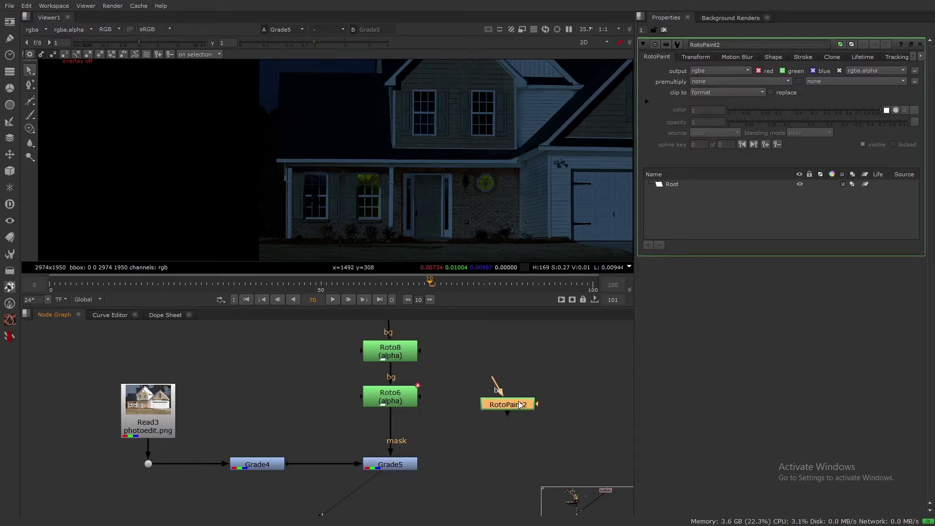
{"action": "key", "text": "m"}
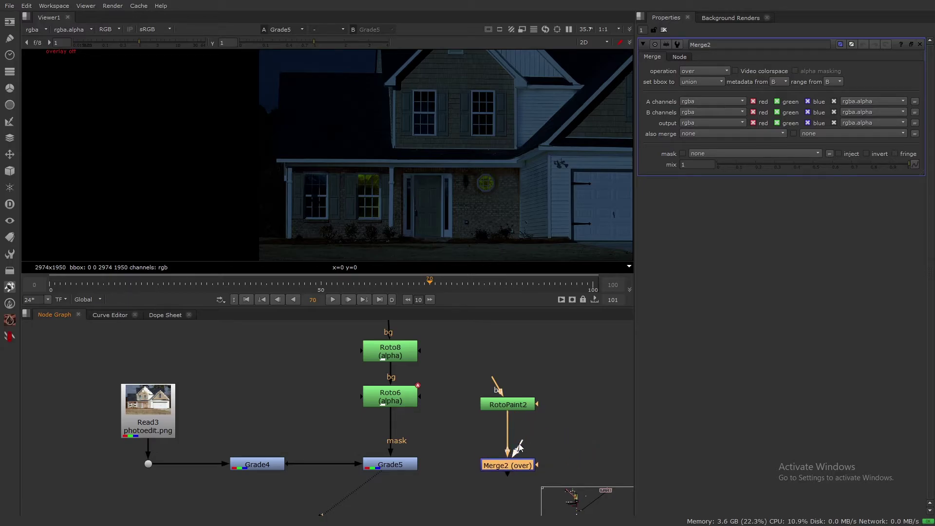
Consult the merge branch in the earlier node tree and connect Grade5 to the new Merge's B input.
{"action": "scroll", "coordinate": [481, 463], "scroll_direction": "down", "scroll_amount": 6}
{"action": "middle_click_drag", "start_coordinate": [224, 430], "coordinate": [317, 372]}
{"action": "scroll", "coordinate": [341, 451], "scroll_direction": "up", "scroll_amount": 4}
{"action": "scroll", "coordinate": [367, 457], "scroll_direction": "up", "scroll_amount": 2}
{"action": "left_click_drag", "start_coordinate": [422, 403], "coordinate": [310, 448]}
{"action": "scroll", "coordinate": [423, 441], "scroll_direction": "down", "scroll_amount": 6}
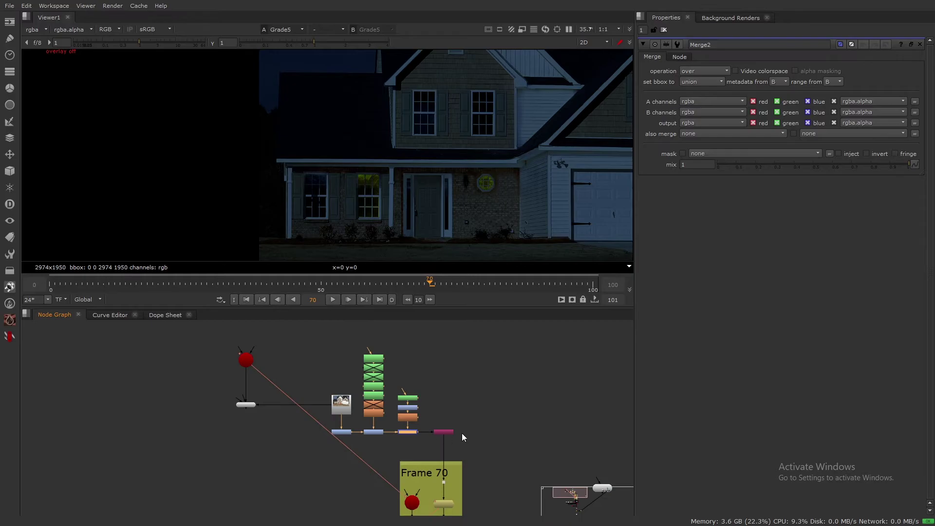
{"action": "middle_click_drag", "start_coordinate": [580, 428], "coordinate": [259, 445]}
{"action": "scroll", "coordinate": [421, 399], "scroll_direction": "up", "scroll_amount": 7}
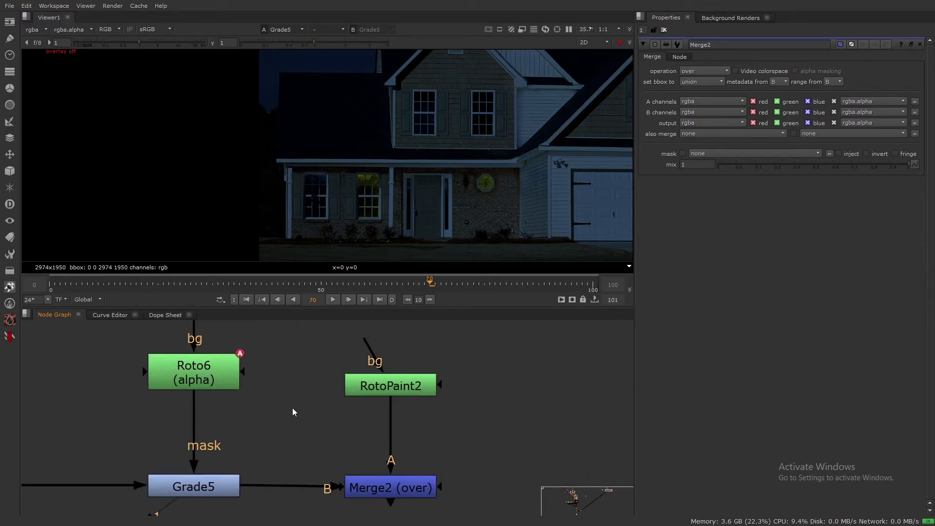
Insert a Blur node between Roto6 and Grade5's mask input and set its size to 1.
{"action": "key", "text": "b"}
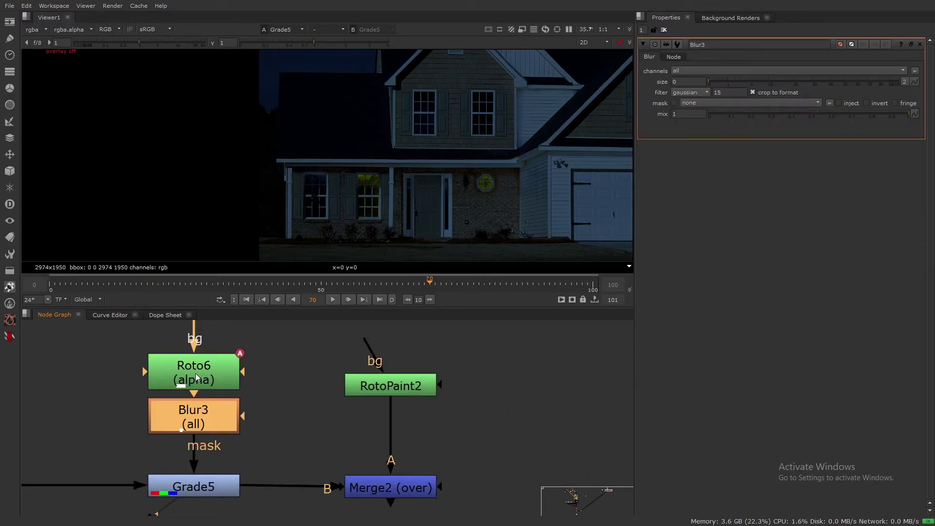
{"action": "scroll", "coordinate": [284, 142], "scroll_direction": "up", "scroll_amount": 8}
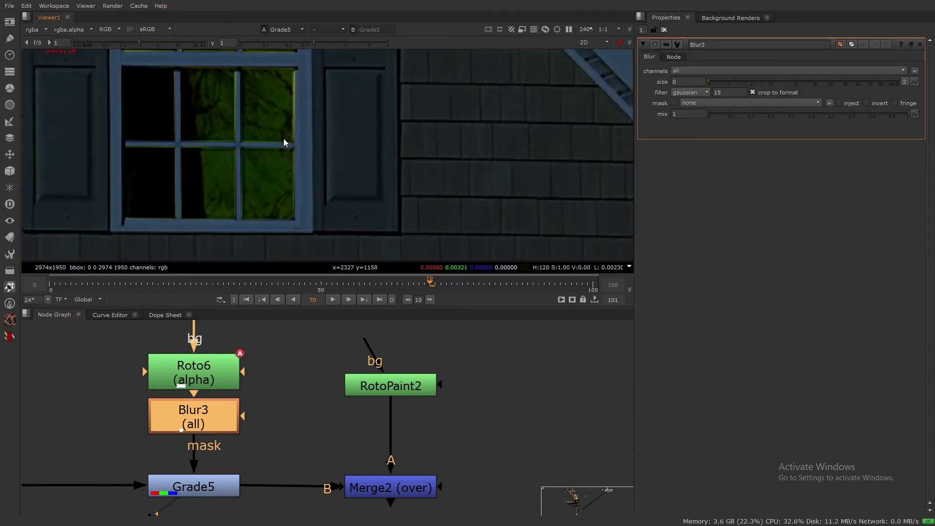
{"action": "scroll", "coordinate": [315, 205], "scroll_direction": "up", "scroll_amount": 2}
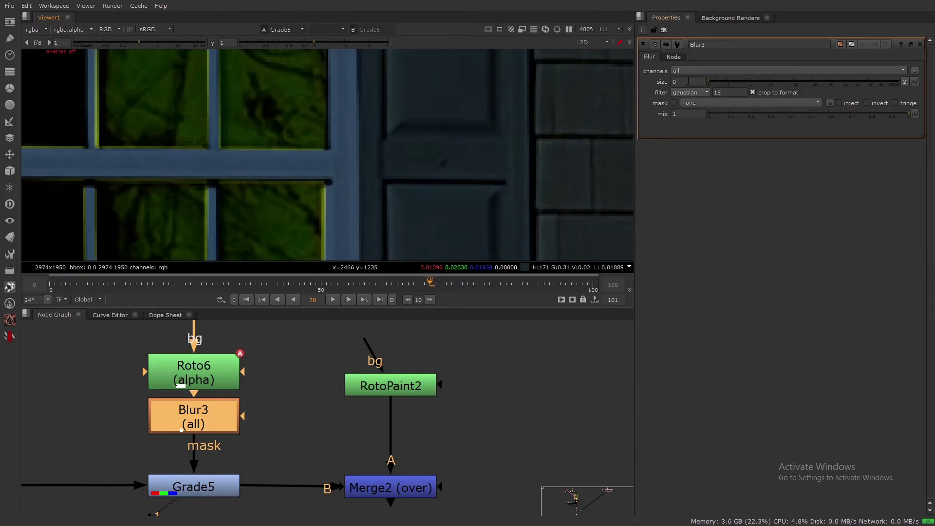
{"action": "scroll", "coordinate": [367, 163], "scroll_direction": "down", "scroll_amount": 3}
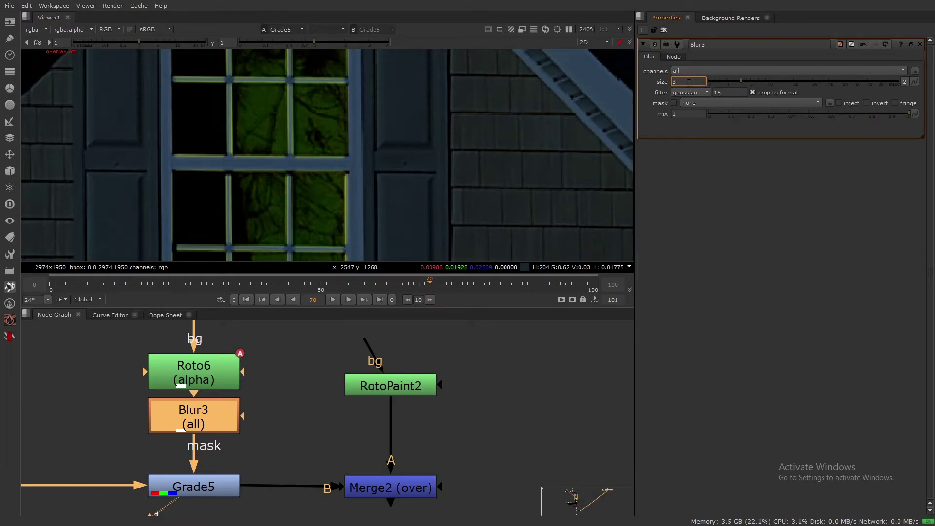
{"action": "key", "text": "Down"}
{"action": "key", "text": "Down"}
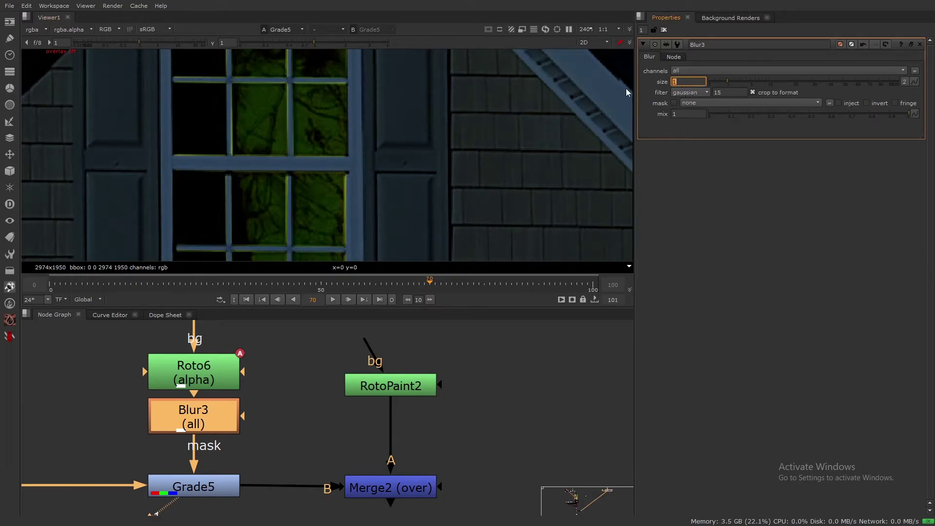
Toggle the Blur node off and on and examine the masked edges of the gable window's panes.
{"action": "key", "text": "d"}
{"action": "key", "text": "d"}
{"action": "key", "text": "d"}
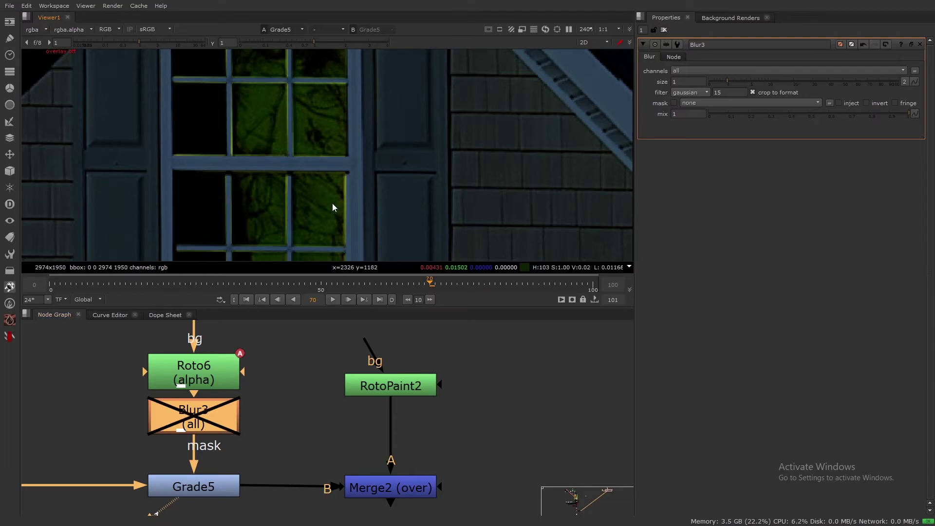
{"action": "scroll", "coordinate": [369, 234], "scroll_direction": "up", "scroll_amount": 3}
{"action": "key", "text": "d"}
{"action": "key", "text": "d"}
{"action": "key", "text": "d"}
{"action": "key", "text": "d"}
{"action": "key", "text": "d"}
{"action": "scroll", "coordinate": [313, 176], "scroll_direction": "down", "scroll_amount": 9}
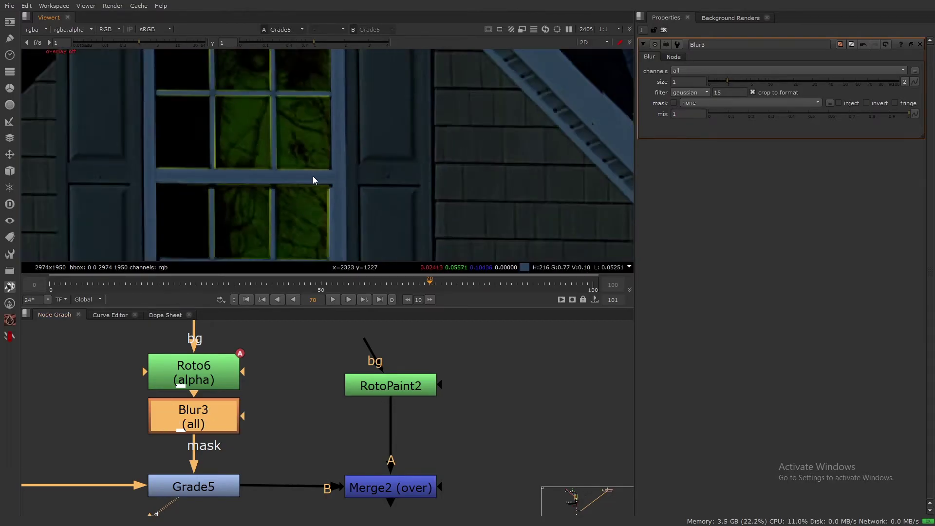
{"action": "scroll", "coordinate": [299, 186], "scroll_direction": "up", "scroll_amount": 5}
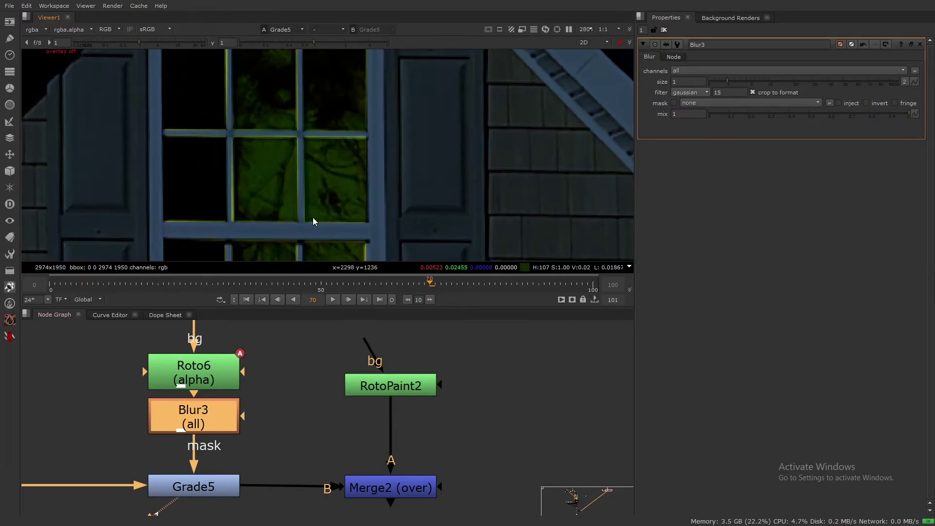
{"action": "scroll", "coordinate": [219, 391], "scroll_direction": "down", "scroll_amount": 2}
Insert an Erode (filter) node between Roto6 and the Blur and set its size to 0.9.
{"action": "left_click_drag", "start_coordinate": [203, 371], "coordinate": [203, 349]}
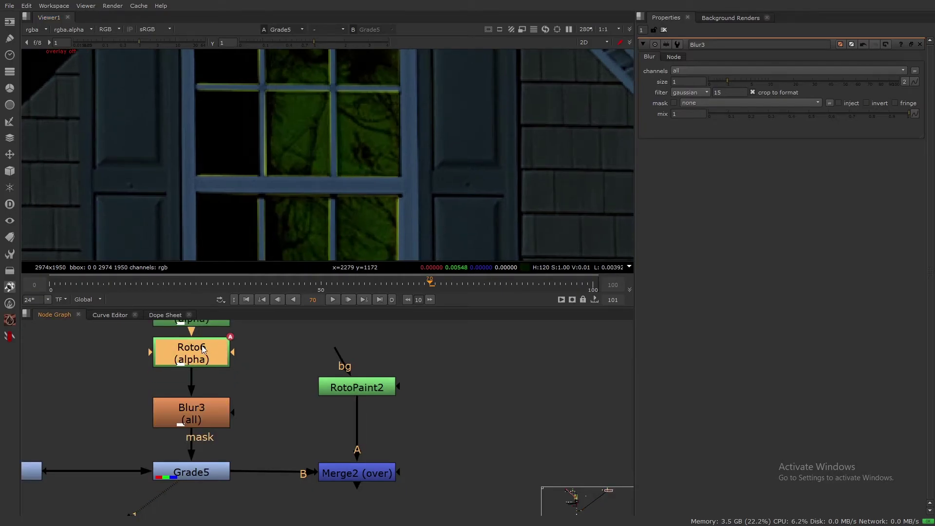
{"action": "key", "text": "Tab"}
{"action": "type", "text": "erode"}
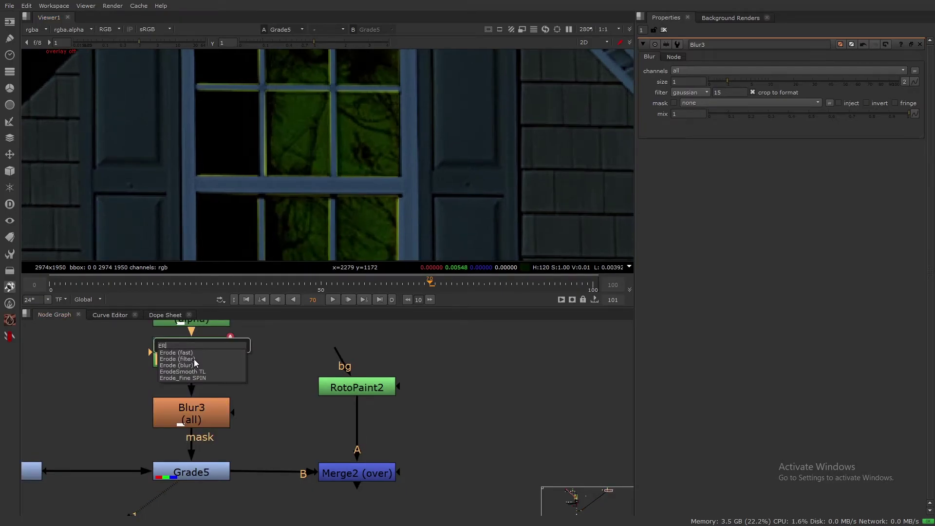
{"action": "key", "text": "Return"}
{"action": "left_click", "coordinate": [682, 82]}
{"action": "key", "text": "Down"}
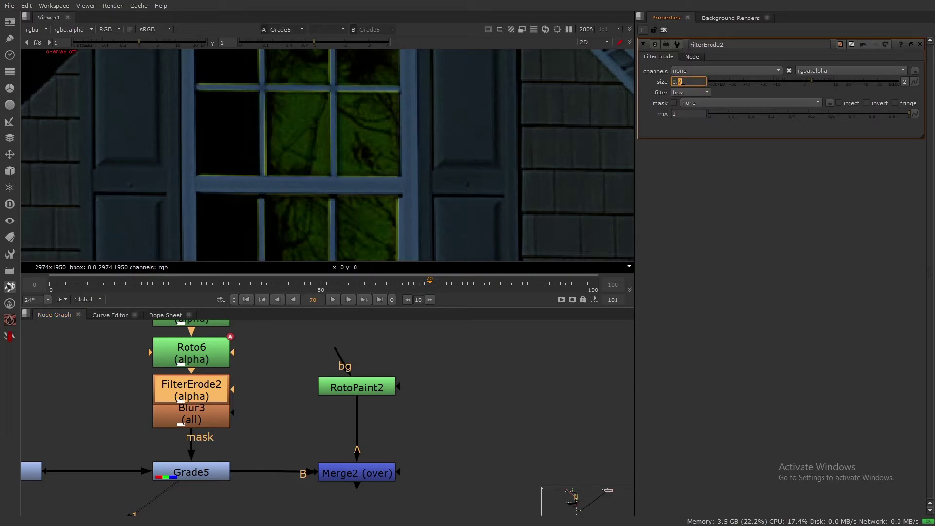
{"action": "key", "text": "Up"}
{"action": "key", "text": "Up"}
{"action": "scroll", "coordinate": [401, 99], "scroll_direction": "down", "scroll_amount": 4}
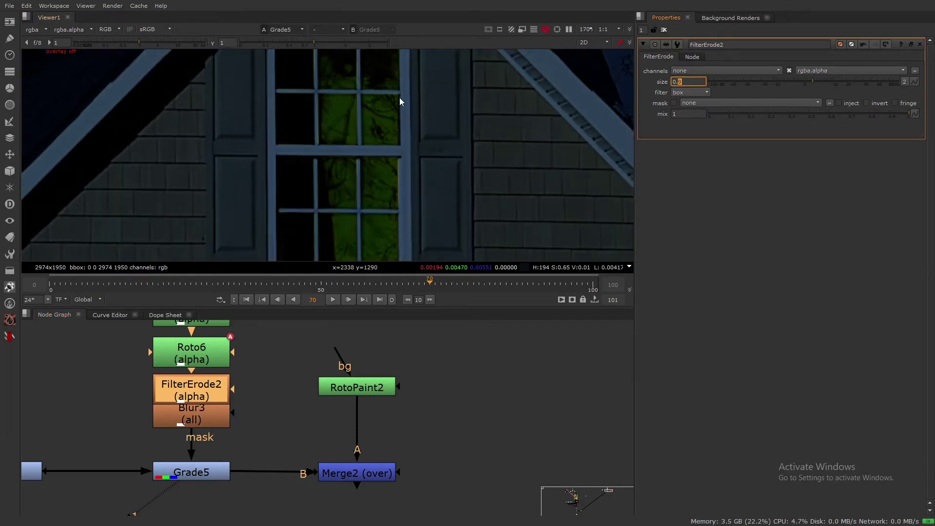
Space the Blur node below the erode node and compare the windows with the mask refinement nodes off and on.
{"action": "left_click_drag", "start_coordinate": [282, 377], "coordinate": [254, 395]}
{"action": "left_click_drag", "start_coordinate": [213, 417], "coordinate": [213, 427]}
{"action": "mouse_move", "coordinate": [252, 374]}
{"action": "left_mouse_down"}
{"action": "mouse_move", "coordinate": [153, 437]}
{"action": "mouse_move", "coordinate": [110, 445]}
{"action": "left_mouse_up"}
{"action": "key", "text": "d"}
{"action": "key", "text": "d"}
{"action": "left_click", "coordinate": [488, 388]}
{"action": "scroll", "coordinate": [347, 256], "scroll_direction": "down", "scroll_amount": 5}
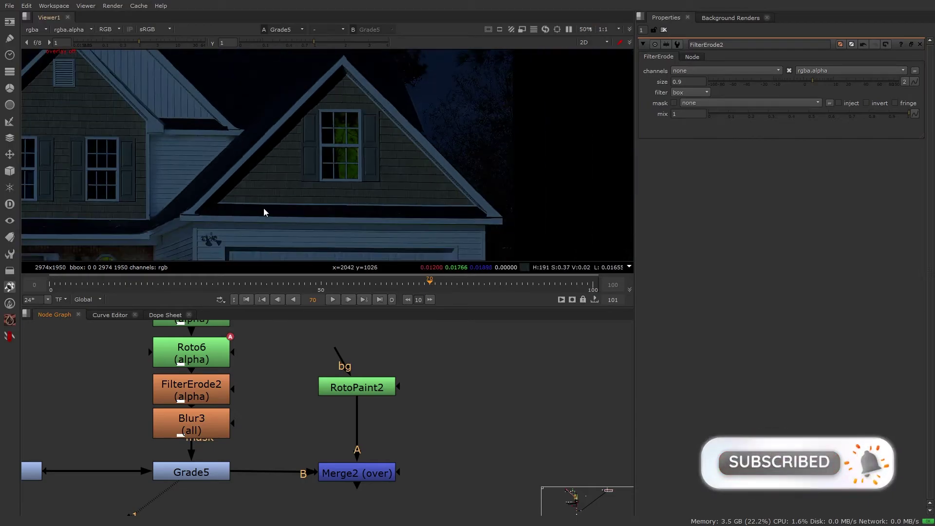
{"action": "scroll", "coordinate": [498, 148], "scroll_direction": "down", "scroll_amount": 3}
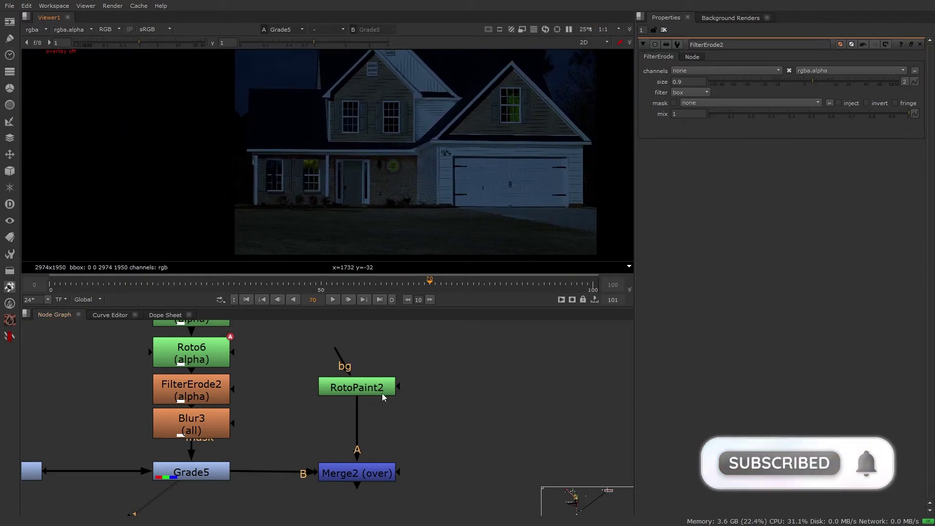
Open RotoPaint2, activate its Brush tool and set the paint colour to yellow with a hue of 0.15.
{"action": "double_click", "coordinate": [383, 390]}
{"action": "scroll", "coordinate": [295, 217], "scroll_direction": "up", "scroll_amount": 5}
{"action": "scroll", "coordinate": [274, 124], "scroll_direction": "up", "scroll_amount": 1}
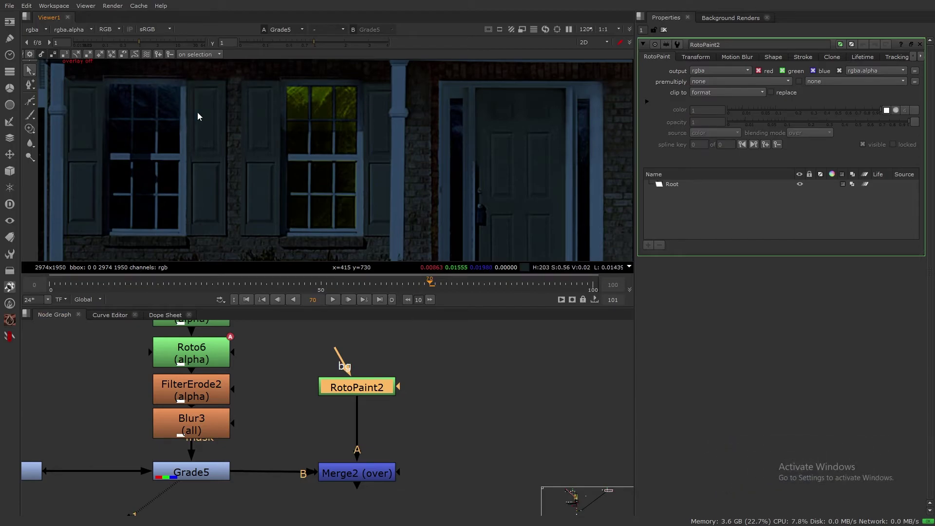
{"action": "left_click", "coordinate": [34, 116]}
{"action": "left_click", "coordinate": [171, 54]}
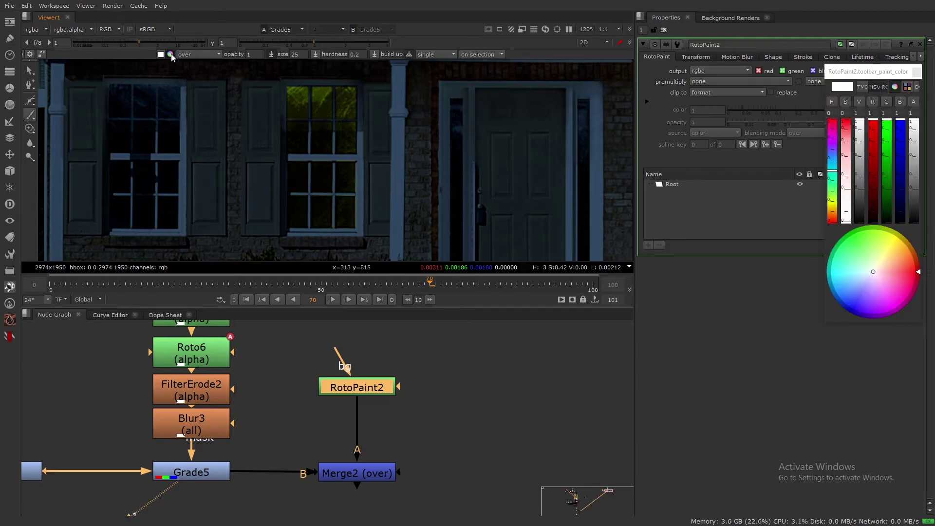
{"action": "left_click_drag", "start_coordinate": [833, 176], "coordinate": [833, 205]}
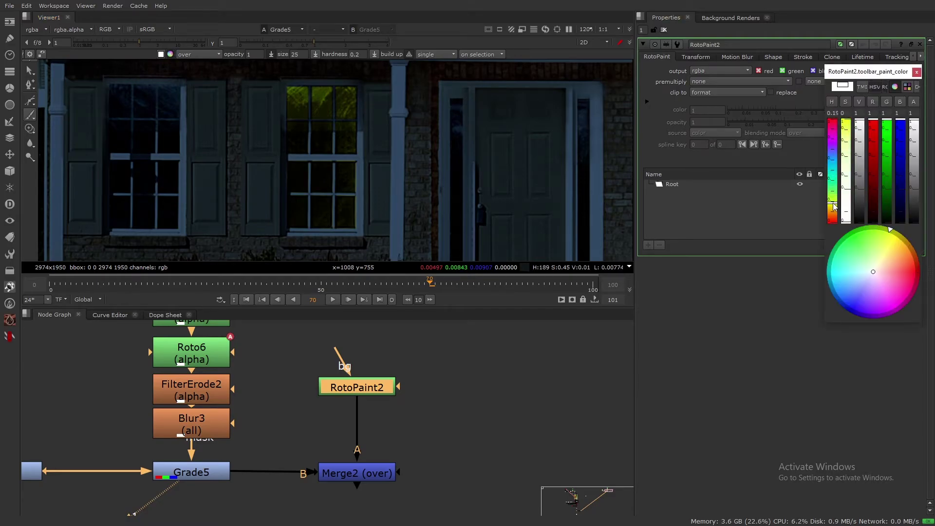
{"action": "left_click", "coordinate": [916, 74]}
{"action": "scroll", "coordinate": [296, 190], "scroll_direction": "up", "scroll_amount": 5}
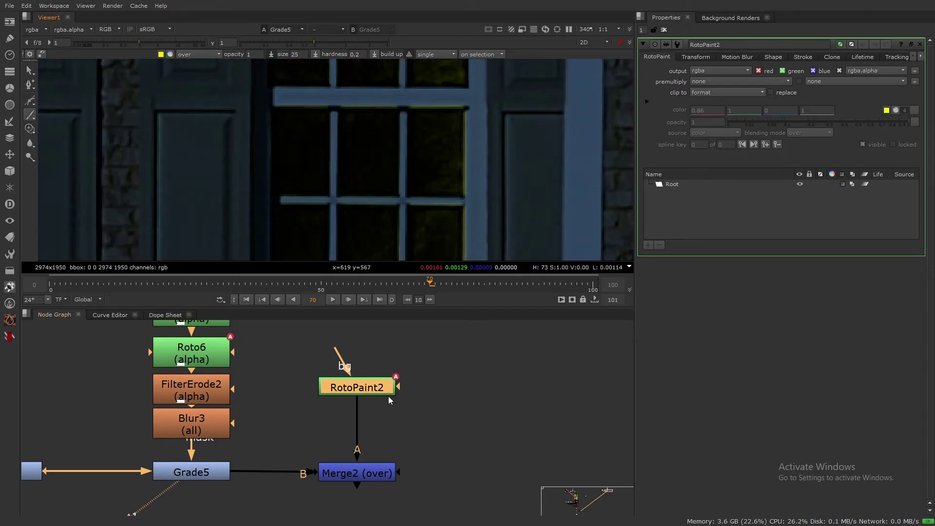
View the Merge2 output, set the brush opacity to 0.1 and paint a first stroke on the lit ground-floor window.
{"action": "left_click_drag", "start_coordinate": [439, 459], "coordinate": [302, 519]}
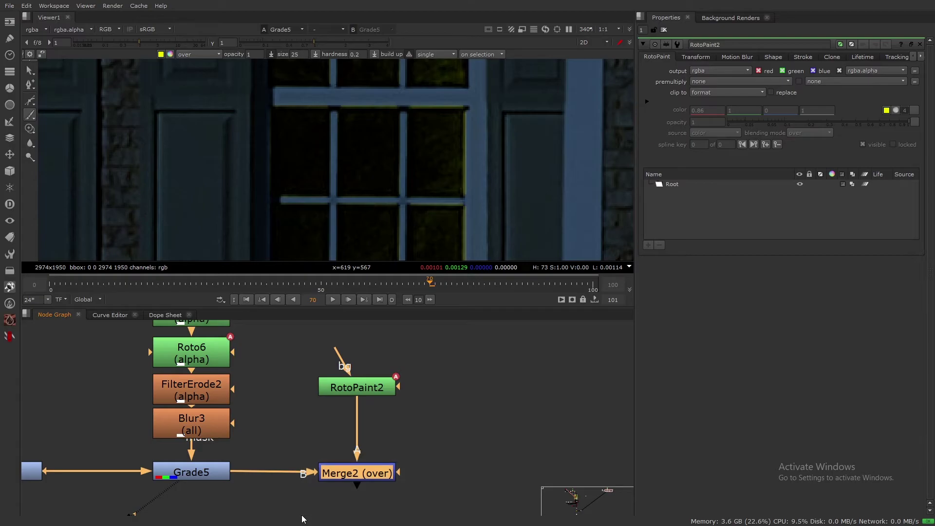
{"action": "key", "text": "1"}
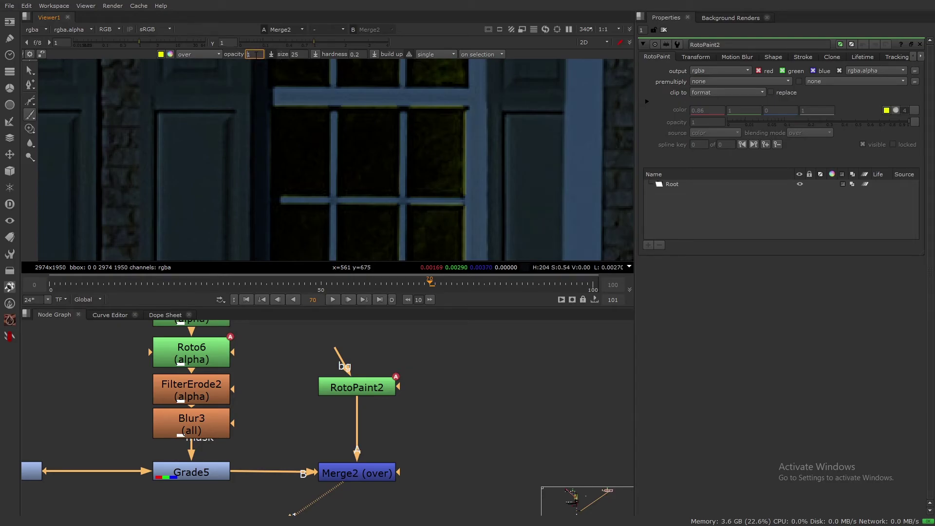
{"action": "mouse_move", "coordinate": [279, 119]}
{"action": "left_mouse_down"}
{"action": "mouse_move", "coordinate": [324, 122]}
{"action": "mouse_move", "coordinate": [317, 188]}
{"action": "mouse_move", "coordinate": [286, 188]}
{"action": "mouse_move", "coordinate": [284, 134]}
{"action": "mouse_move", "coordinate": [294, 178]}
{"action": "mouse_move", "coordinate": [292, 151]}
{"action": "mouse_move", "coordinate": [307, 161]}
{"action": "left_mouse_up"}
{"action": "scroll", "coordinate": [311, 159], "scroll_direction": "down", "scroll_amount": 4}
{"action": "scroll", "coordinate": [321, 159], "scroll_direction": "down", "scroll_amount": 3}
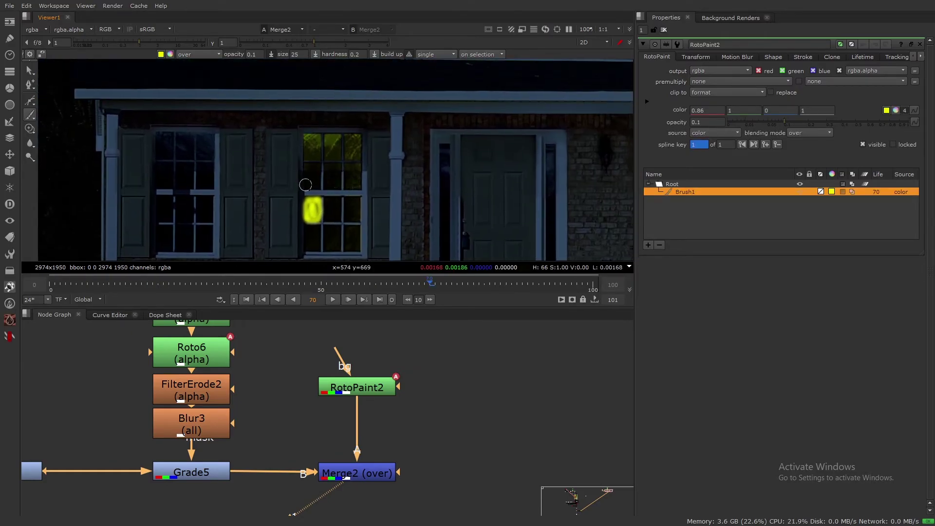
Enlarge the brush to 129 and paint yellow over the entire lit ground-floor window, including its lower panes.
{"action": "mouse_move", "coordinate": [324, 164]}
{"action": "middle_mouse_down"}
{"action": "mouse_move", "coordinate": [332, 161]}
{"action": "mouse_move", "coordinate": [323, 160]}
{"action": "middle_mouse_up"}
{"action": "mouse_move", "coordinate": [334, 153]}
{"action": "left_mouse_down", "text": "shift"}
{"action": "mouse_move", "coordinate": [361, 152]}
{"action": "mouse_move", "coordinate": [304, 88]}
{"action": "mouse_move", "coordinate": [310, 133]}
{"action": "mouse_move", "coordinate": [298, 203]}
{"action": "mouse_move", "coordinate": [309, 228]}
{"action": "mouse_move", "coordinate": [354, 230]}
{"action": "mouse_move", "coordinate": [358, 97]}
{"action": "mouse_move", "coordinate": [317, 98]}
{"action": "mouse_move", "coordinate": [325, 214]}
{"action": "mouse_move", "coordinate": [344, 128]}
{"action": "left_mouse_up", "text": "shift"}
{"action": "scroll", "coordinate": [349, 139], "scroll_direction": "up", "scroll_amount": 2}
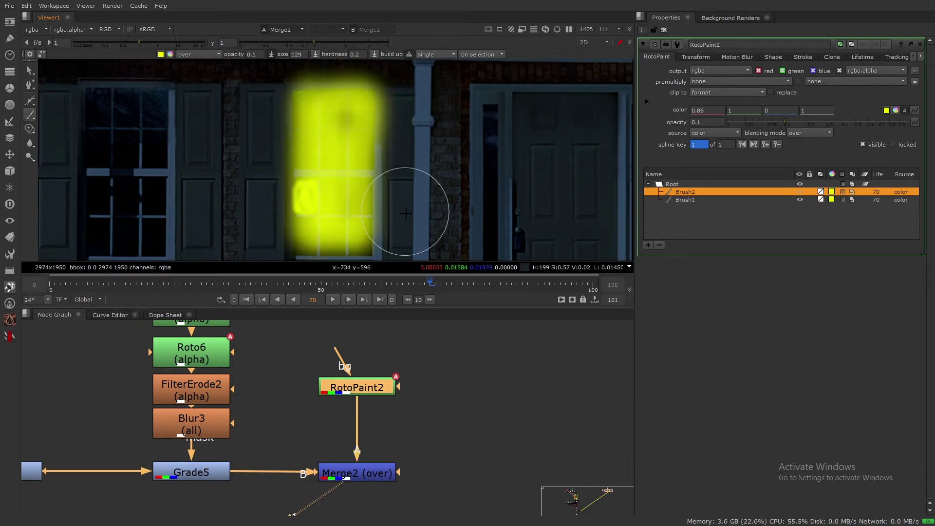
{"action": "middle_click_drag", "start_coordinate": [400, 204], "coordinate": [431, 131]}
{"action": "left_click_drag", "start_coordinate": [307, 171], "coordinate": [381, 166]}
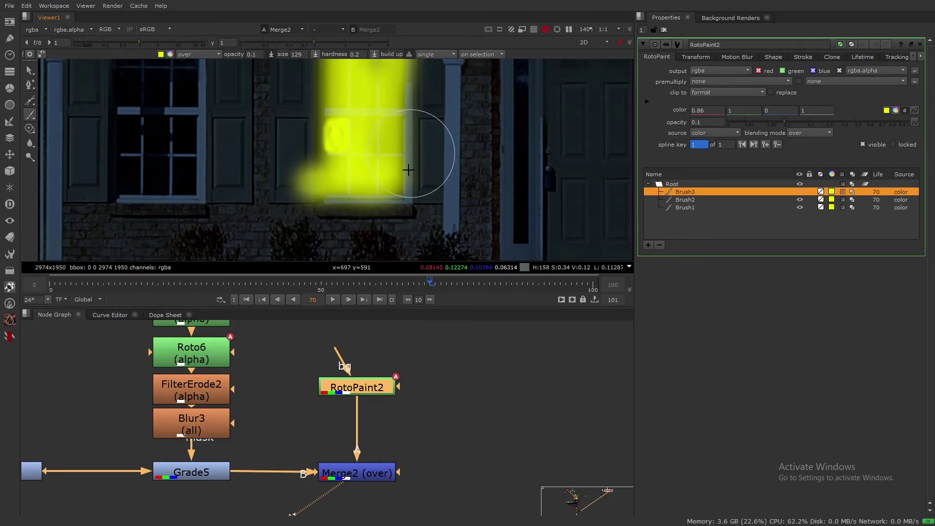
Switch to the Eraser, enlarge it to 97 and erase the yellow spill along the window's left side.
{"action": "middle_click_drag", "start_coordinate": [411, 160], "coordinate": [403, 219]}
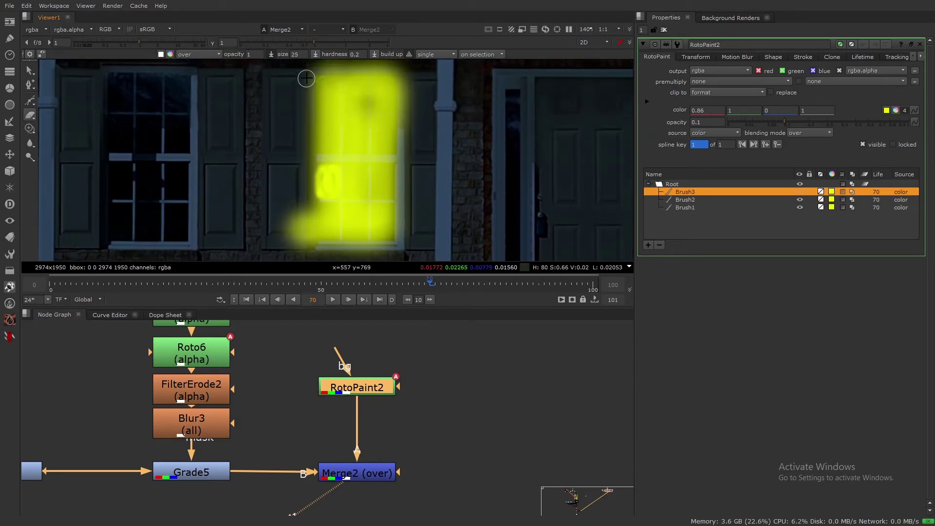
{"action": "middle_click_drag", "start_coordinate": [285, 112], "coordinate": [297, 108]}
{"action": "left_click_drag", "start_coordinate": [303, 123], "coordinate": [320, 118], "text": "shift"}
{"action": "left_click_drag", "start_coordinate": [310, 74], "coordinate": [292, 229]}
{"action": "mouse_move", "coordinate": [300, 170]}
{"action": "left_mouse_down"}
{"action": "mouse_move", "coordinate": [307, 244]}
{"action": "mouse_move", "coordinate": [310, 199]}
{"action": "left_mouse_up"}
Toggle Merge2 to check the paint against the window frame and erase more spill along the upper left side.
{"action": "left_click", "coordinate": [374, 470]}
{"action": "middle_click_drag", "start_coordinate": [380, 460], "coordinate": [380, 445]}
{"action": "key", "text": "d"}
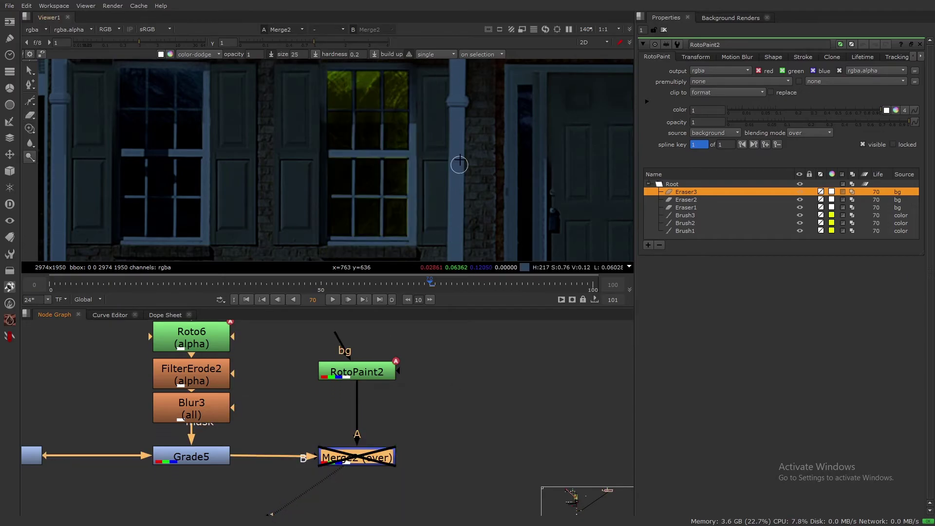
{"action": "middle_click_drag", "start_coordinate": [444, 222], "coordinate": [443, 275]}
{"action": "left_click_drag", "start_coordinate": [287, 89], "coordinate": [291, 146]}
{"action": "key", "text": "d"}
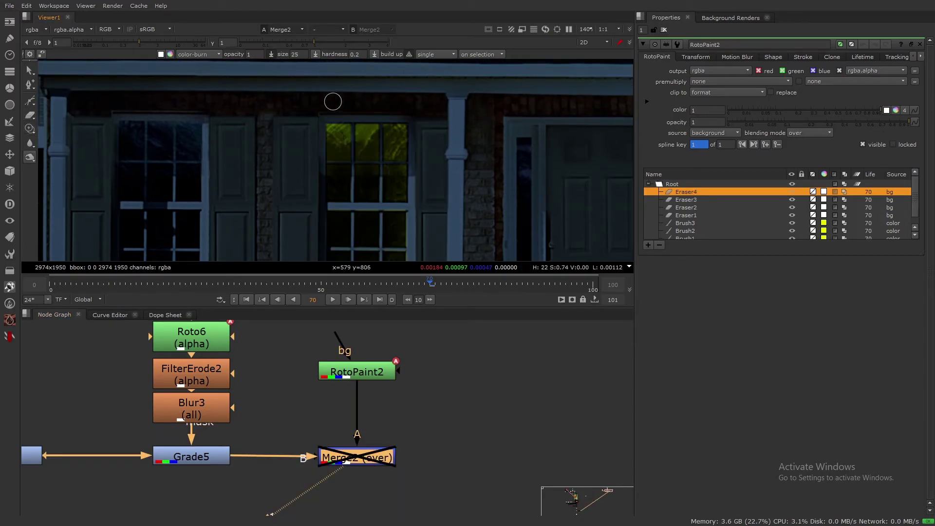
{"action": "left_click", "coordinate": [29, 115]}
{"action": "key", "text": "d"}
Erase the remaining yellow spill along both outer sides of the window frame with the size 97 eraser.
{"action": "left_click_drag", "start_coordinate": [428, 112], "coordinate": [452, 216]}
{"action": "middle_click_drag", "start_coordinate": [464, 195], "coordinate": [462, 100]}
{"action": "scroll", "coordinate": [416, 229], "scroll_direction": "up", "scroll_amount": 1}
{"action": "middle_click_drag", "start_coordinate": [246, 67], "coordinate": [251, 142]}
{"action": "left_click_drag", "start_coordinate": [274, 122], "coordinate": [267, 205]}
{"action": "mouse_move", "coordinate": [263, 204]}
{"action": "left_mouse_down"}
{"action": "mouse_move", "coordinate": [261, 169]}
{"action": "mouse_move", "coordinate": [271, 257]}
{"action": "left_mouse_up"}
{"action": "middle_click_drag", "start_coordinate": [377, 132], "coordinate": [371, 156]}
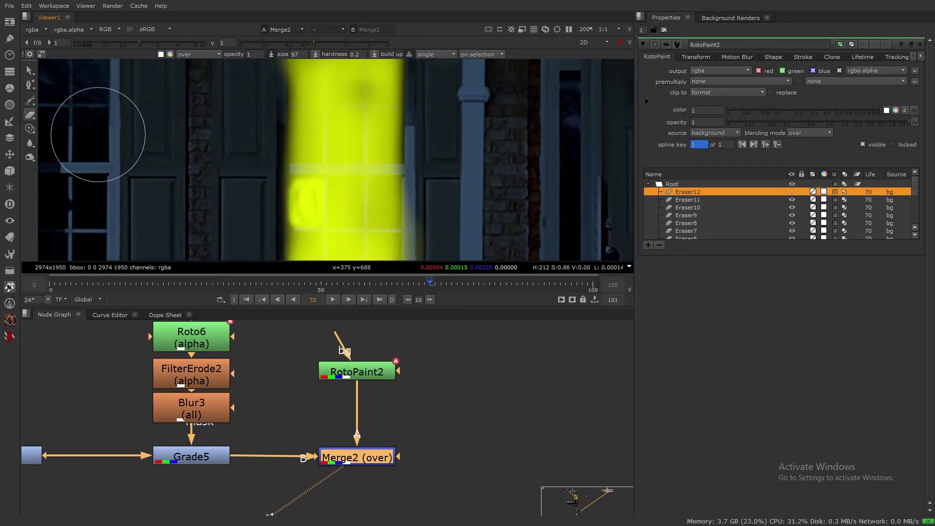
Disable Merge2 to reveal the window frame, shrink the eraser to about 10.6 and erase along the horizontal middle bar.
{"action": "scroll", "coordinate": [350, 165], "scroll_direction": "up", "scroll_amount": 3}
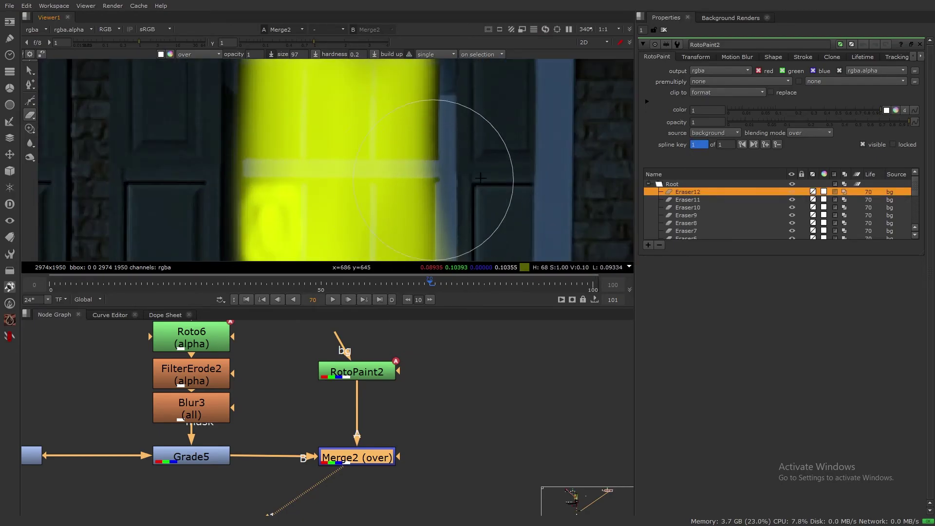
{"action": "key", "text": "d"}
{"action": "key", "text": "d"}
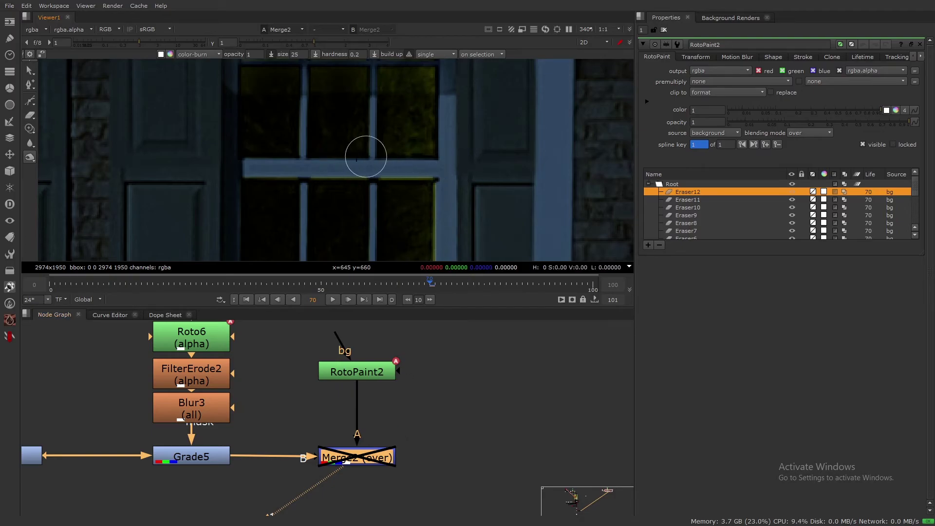
{"action": "left_click", "coordinate": [30, 116]}
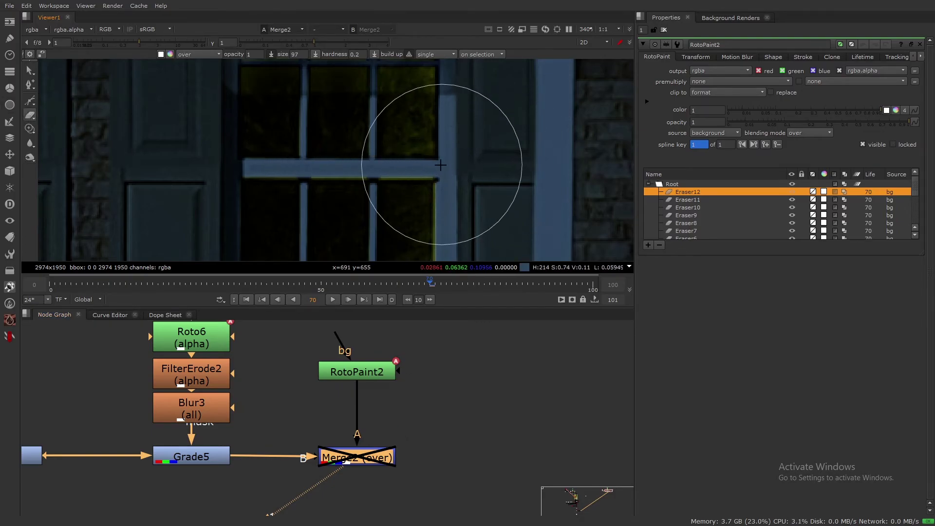
{"action": "left_click_drag", "start_coordinate": [351, 178], "coordinate": [347, 182], "text": "shift"}
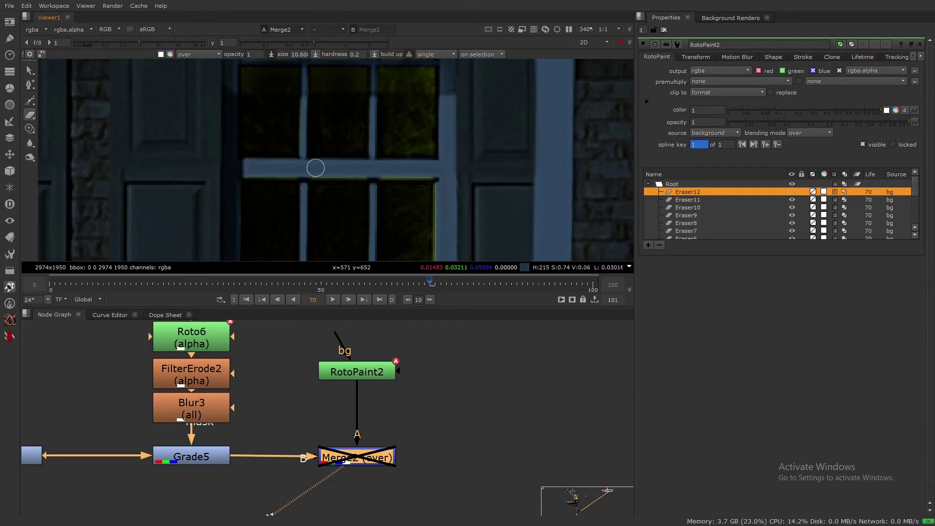
{"action": "left_click", "coordinate": [250, 166]}
{"action": "middle_click_drag", "start_coordinate": [378, 419], "coordinate": [424, 408]}
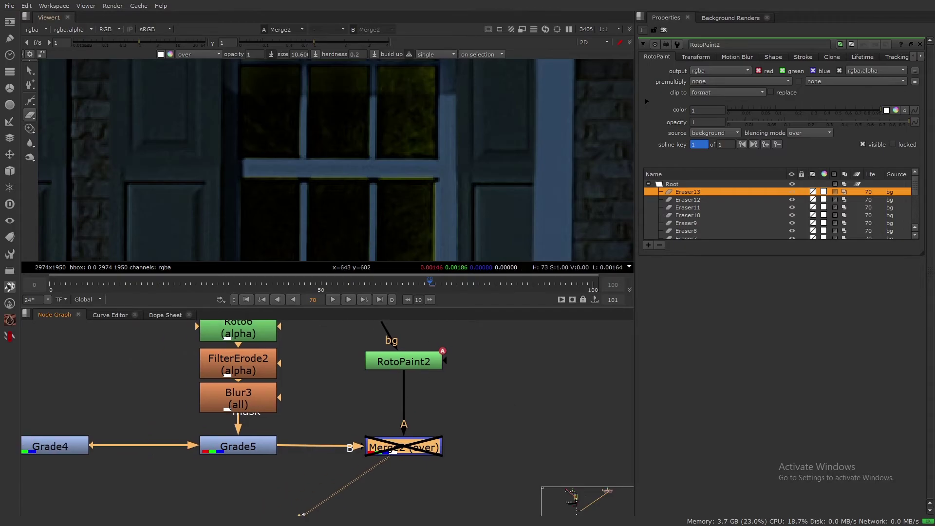
Toggle Merge2 to compare the erased middle bar, enlarge the eraser to about 25.8 and clean the bar's left end.
{"action": "key", "text": "d"}
{"action": "key", "text": "d"}
{"action": "key", "text": "d"}
{"action": "key", "text": "d"}
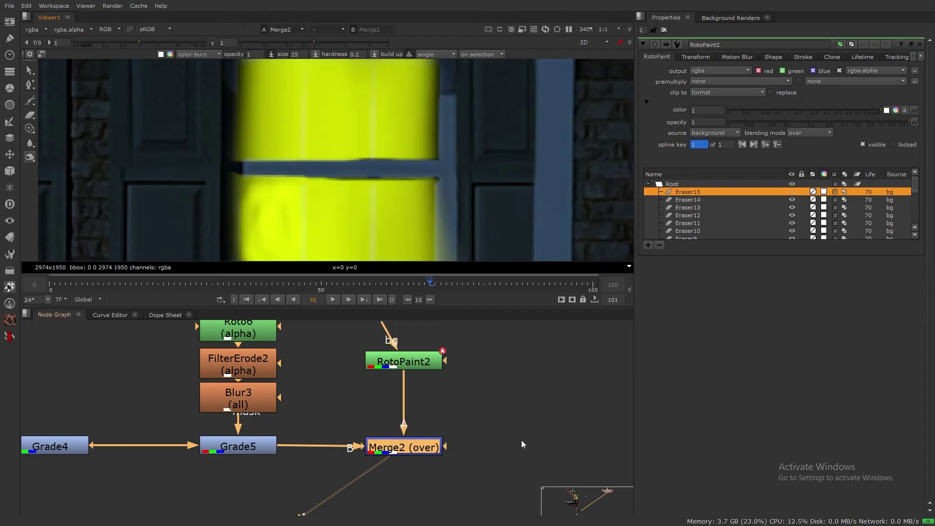
{"action": "key", "text": "d"}
{"action": "key", "text": "d"}
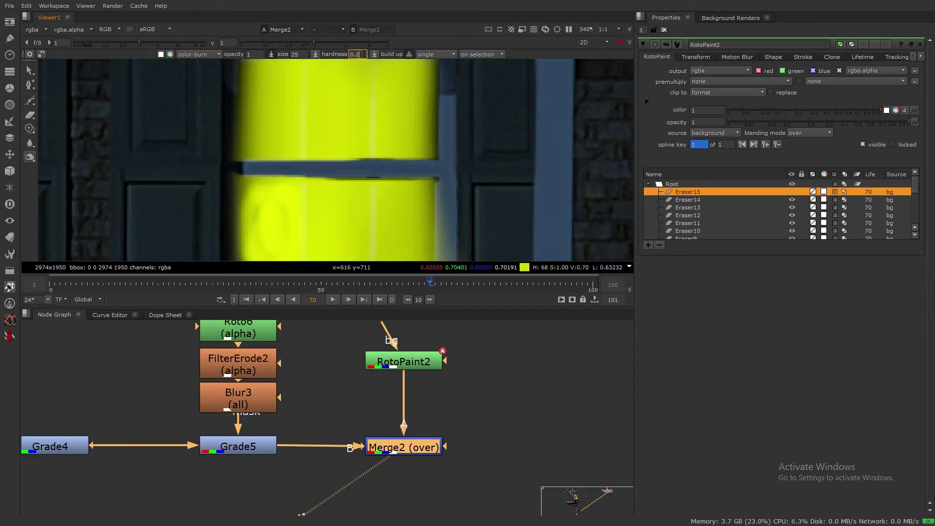
{"action": "left_click_drag", "start_coordinate": [231, 171], "coordinate": [231, 170]}
{"action": "mouse_move", "coordinate": [231, 170]}
{"action": "left_mouse_down"}
{"action": "mouse_move", "coordinate": [222, 170]}
{"action": "mouse_move", "coordinate": [231, 173]}
{"action": "left_mouse_up"}
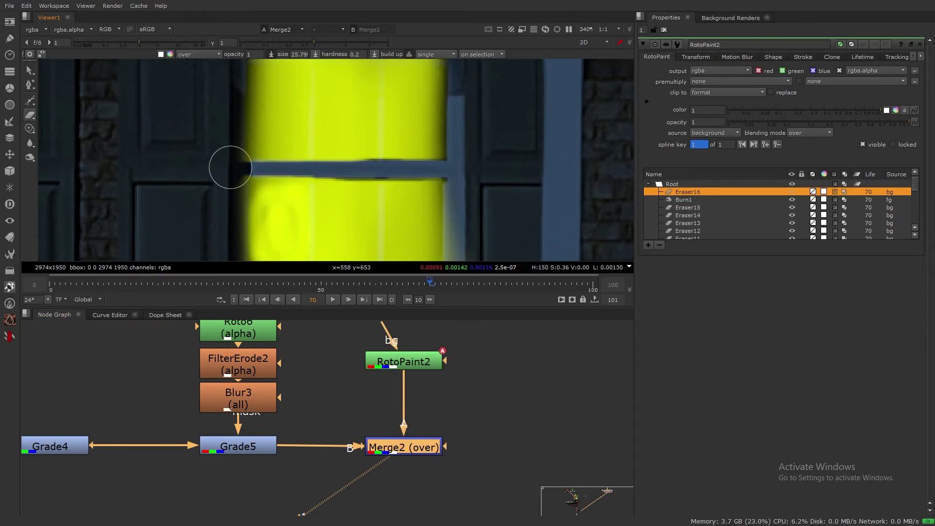
Shrink the eraser to about 16.2 and erase the remaining yellow along the right part of the window's middle bar.
{"action": "middle_click_drag", "start_coordinate": [267, 173], "coordinate": [265, 173]}
{"action": "left_click_drag", "start_coordinate": [266, 173], "coordinate": [257, 172], "text": "shift"}
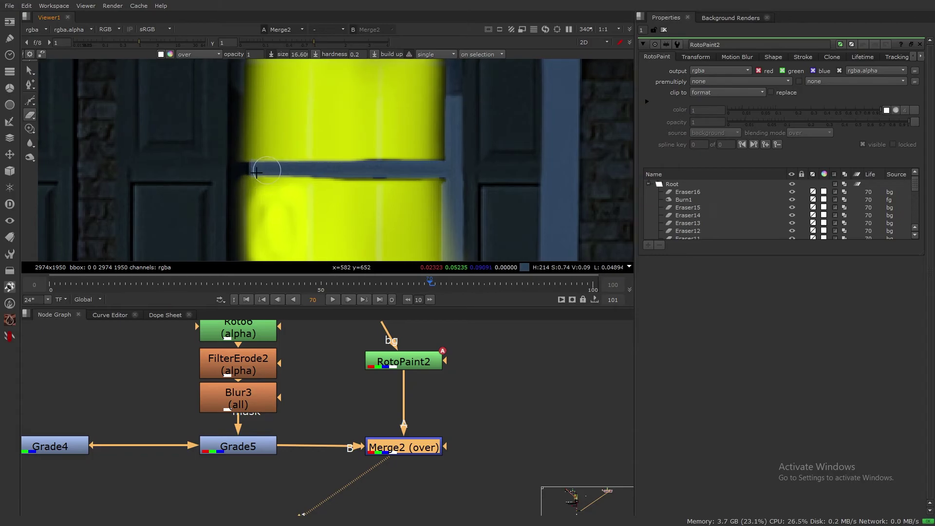
{"action": "left_click_drag", "start_coordinate": [373, 166], "coordinate": [441, 169]}
{"action": "left_click", "coordinate": [447, 169]}
Select RotoPaint2's Root layer and lower its opacity to 0.555, checking the painted ground-floor window.
{"action": "scroll", "coordinate": [438, 172], "scroll_direction": "down", "scroll_amount": 2}
{"action": "middle_click_drag", "start_coordinate": [354, 198], "coordinate": [371, 129]}
{"action": "middle_click_drag", "start_coordinate": [379, 209], "coordinate": [410, 140]}
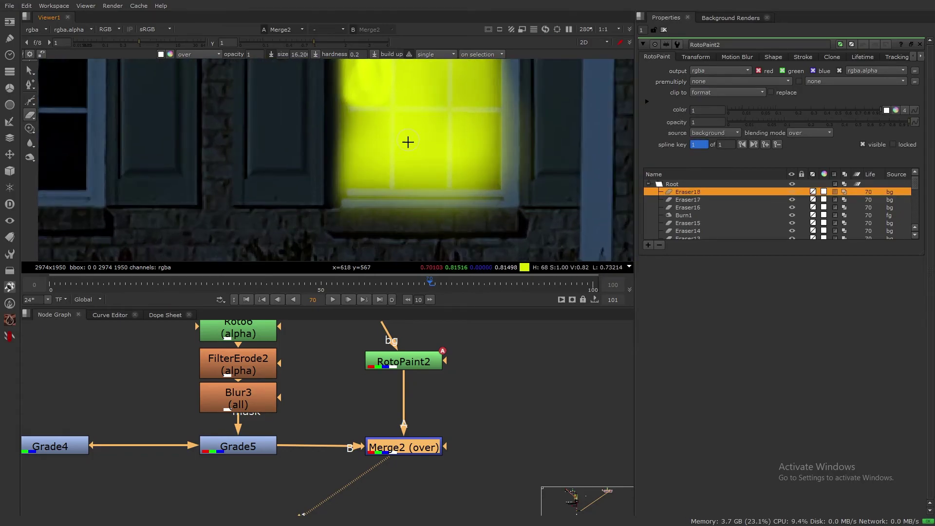
{"action": "scroll", "coordinate": [408, 139], "scroll_direction": "up", "scroll_amount": 2}
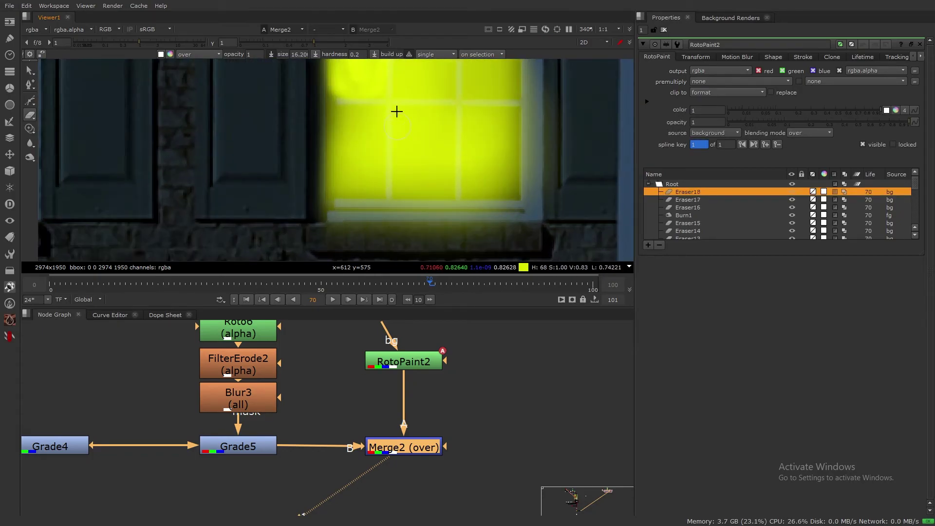
{"action": "left_click", "coordinate": [690, 184]}
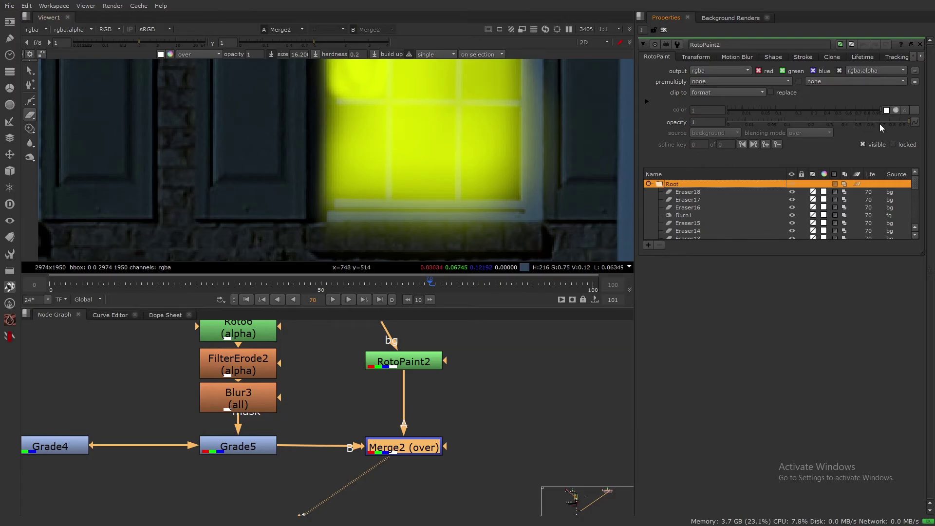
{"action": "left_click_drag", "start_coordinate": [886, 122], "coordinate": [869, 124]}
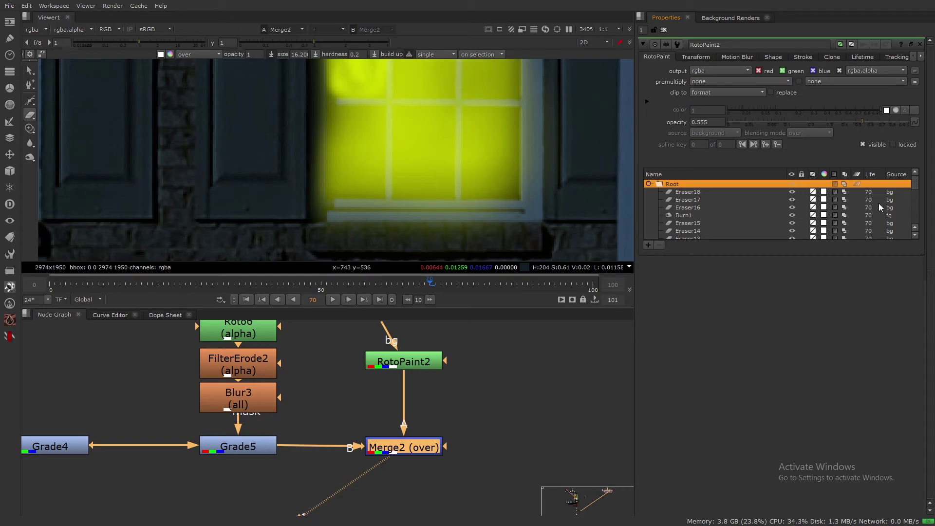
{"action": "middle_click_drag", "start_coordinate": [427, 88], "coordinate": [423, 183]}
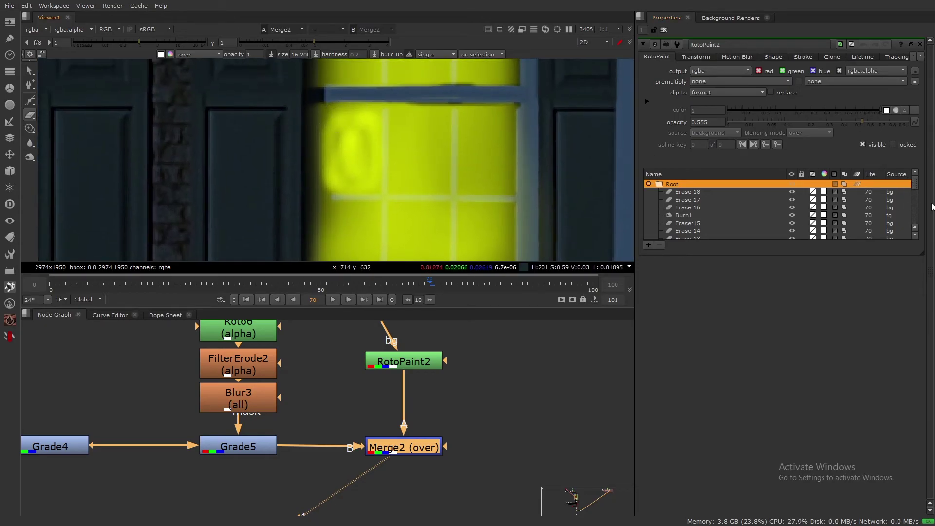
Hide the Brush1 stroke in RotoPaint2's stroke list.
{"action": "left_click_drag", "start_coordinate": [917, 184], "coordinate": [917, 224]}
{"action": "left_click", "coordinate": [738, 231]}
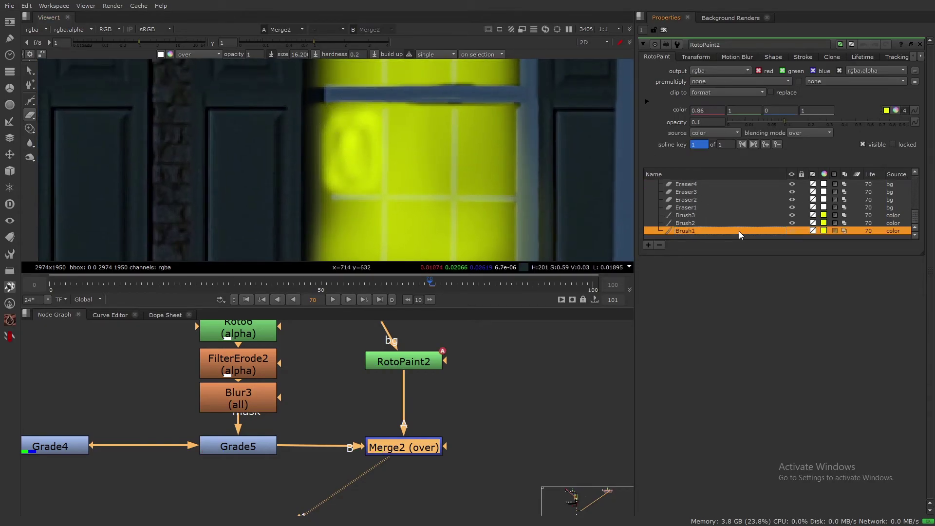
{"action": "left_click", "coordinate": [791, 231]}
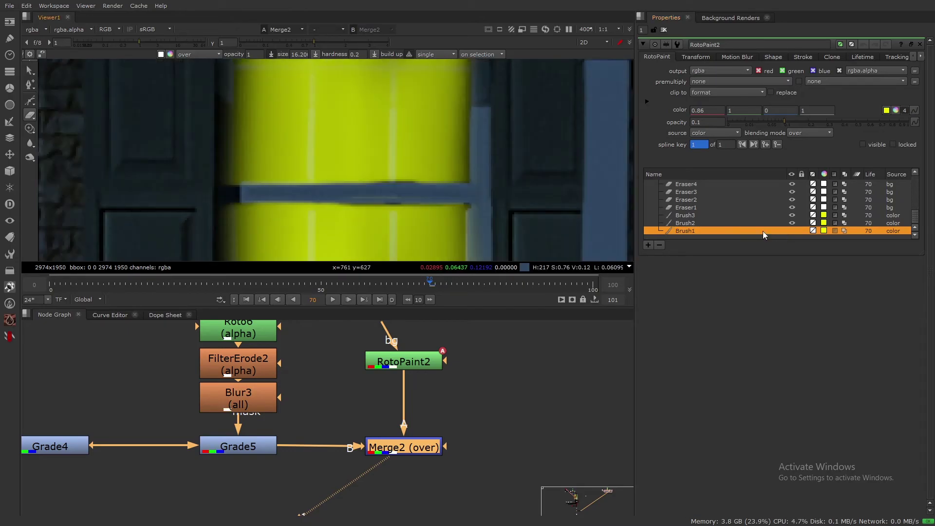
Lower the opacity of RotoPaint2's Root layer to 0.19.
{"action": "left_click_drag", "start_coordinate": [916, 215], "coordinate": [913, 167]}
{"action": "left_click", "coordinate": [701, 183]}
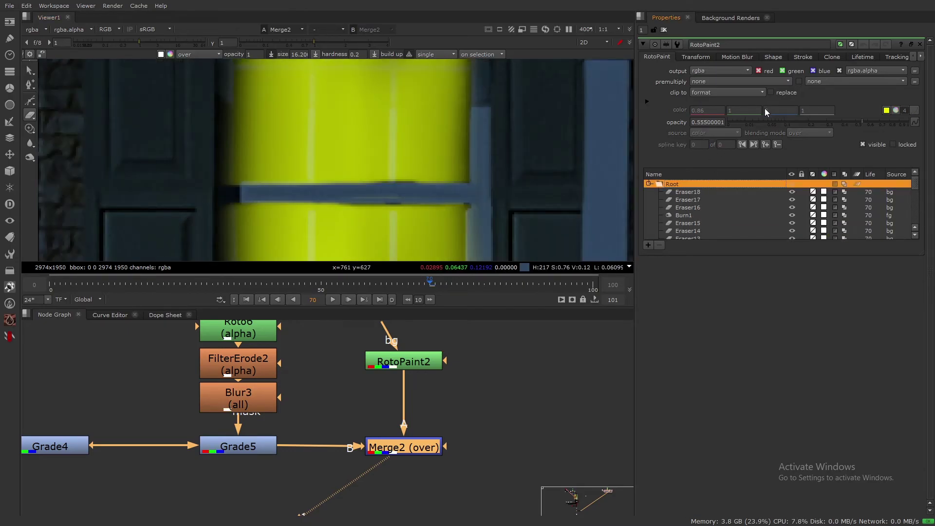
{"action": "left_click", "coordinate": [844, 121]}
{"action": "scroll", "coordinate": [387, 182], "scroll_direction": "down", "scroll_amount": 8}
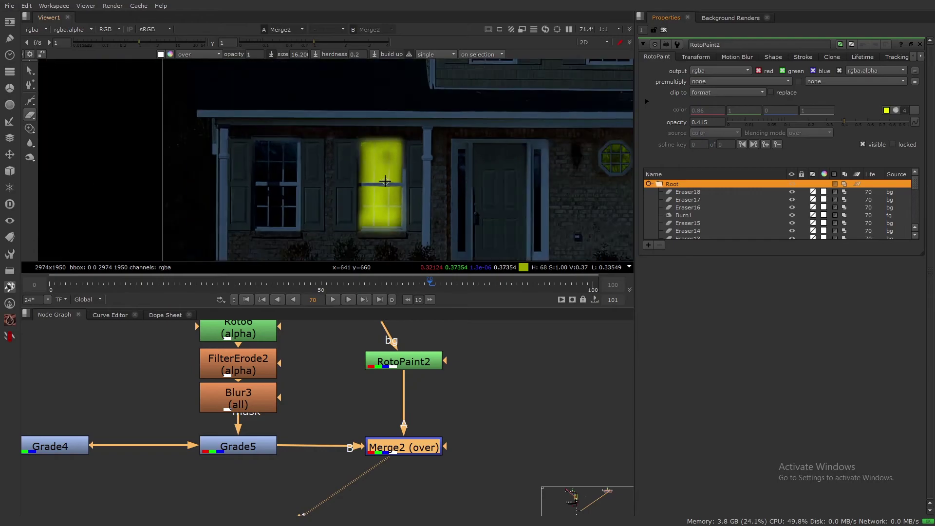
{"action": "left_click", "coordinate": [806, 121]}
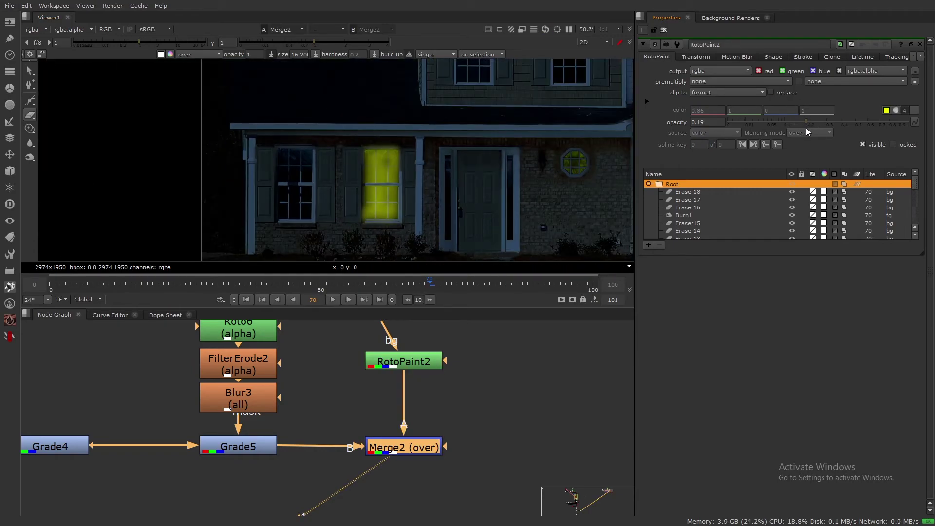
Set the eraser opacity to 0.1 and lightly erase along the ground-floor window's middle bar.
{"action": "scroll", "coordinate": [409, 192], "scroll_direction": "up", "scroll_amount": 8}
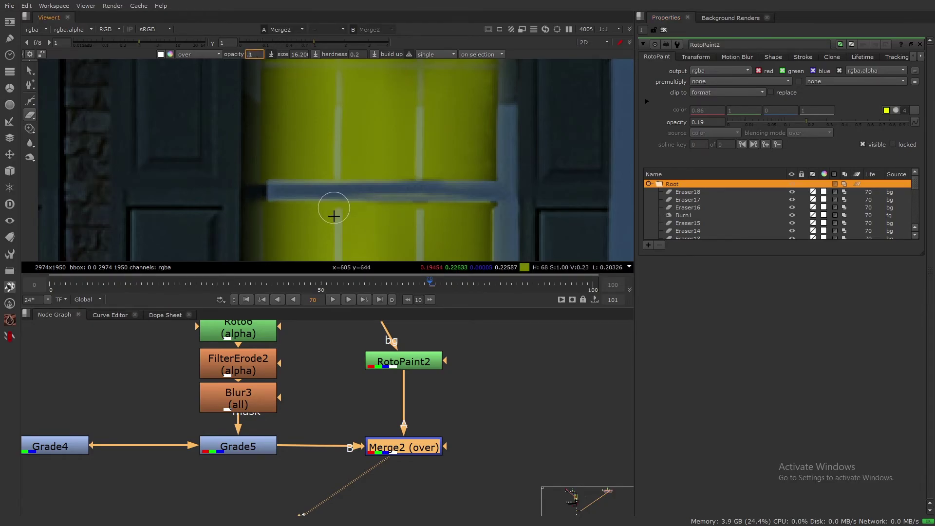
{"action": "left_click_drag", "start_coordinate": [235, 192], "coordinate": [274, 192]}
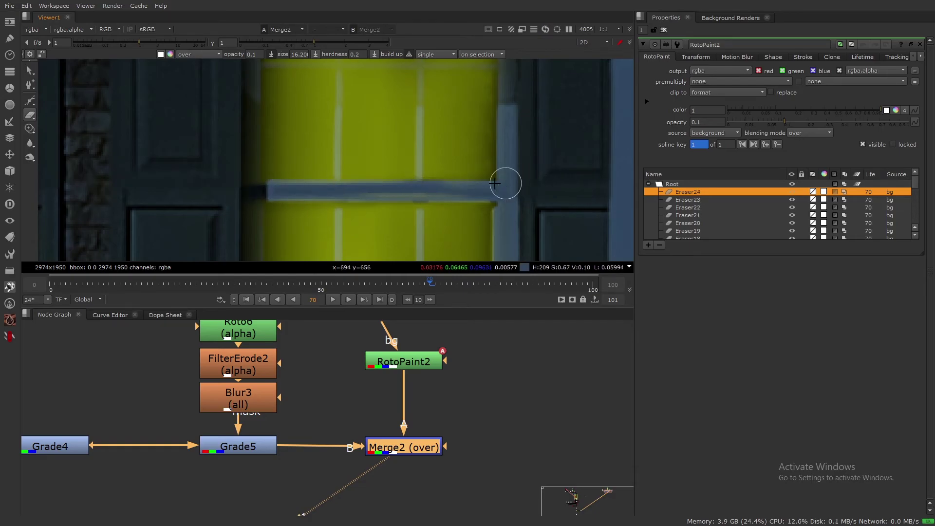
{"action": "scroll", "coordinate": [437, 212], "scroll_direction": "down", "scroll_amount": 2}
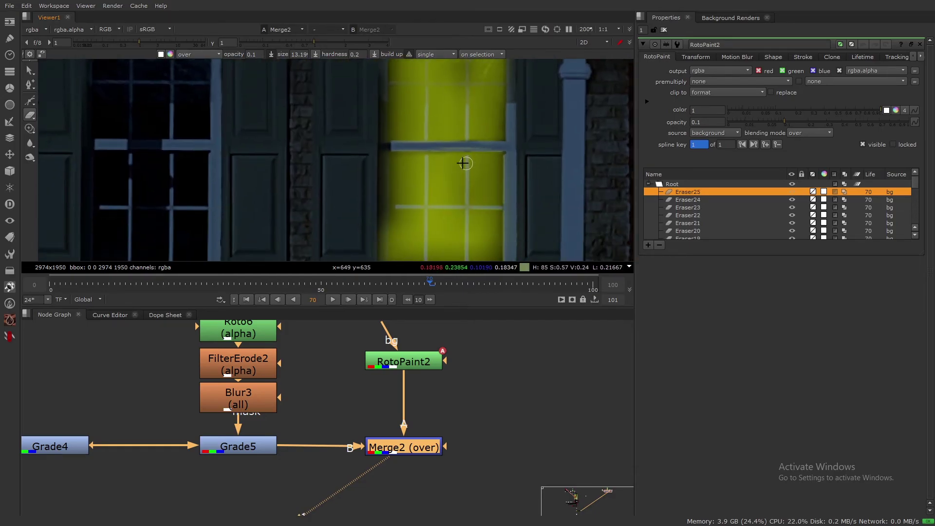
Shrink the eraser to about 5.2 and lightly erase over the ground-floor window's thin grid bars, undoing a stray stroke.
{"action": "left_click_drag", "start_coordinate": [466, 163], "coordinate": [463, 164], "text": "shift"}
{"action": "middle_click_drag", "start_coordinate": [462, 163], "coordinate": [478, 115]}
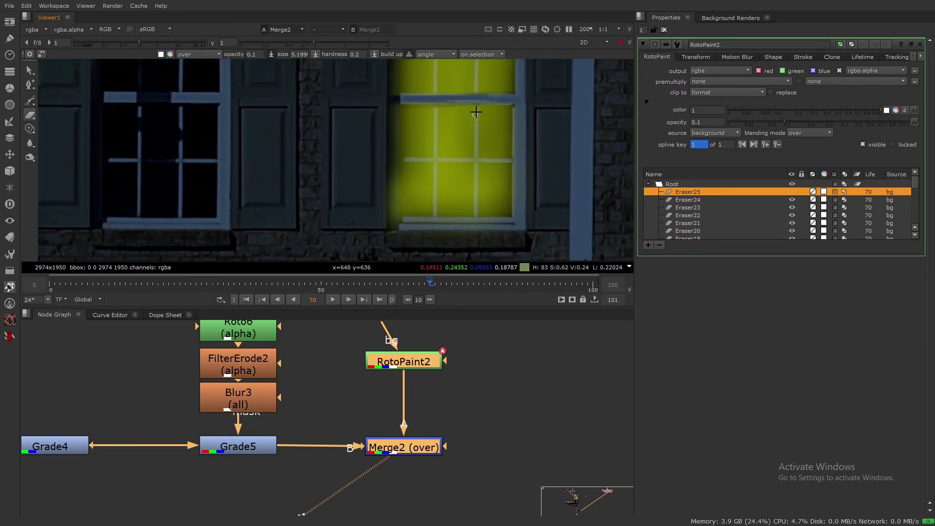
{"action": "left_click_drag", "start_coordinate": [478, 189], "coordinate": [474, 174]}
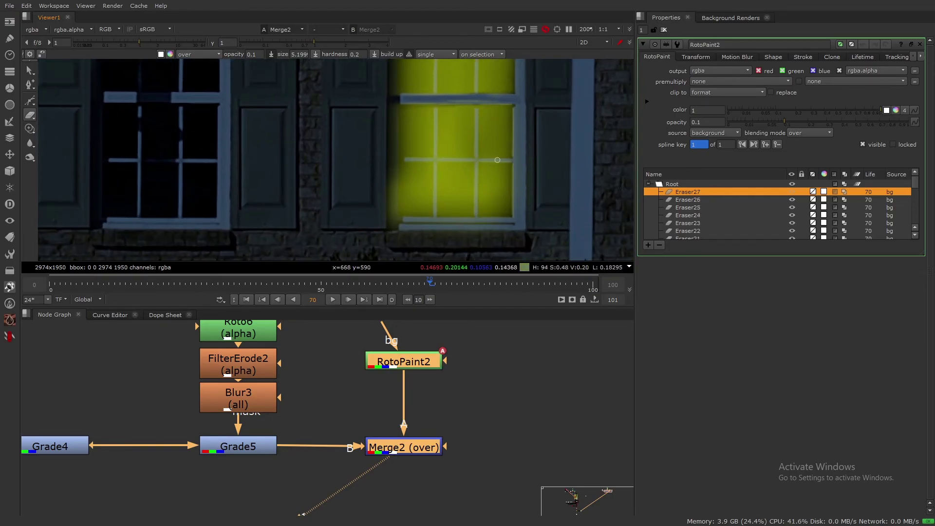
{"action": "left_click_drag", "start_coordinate": [497, 160], "coordinate": [509, 160]}
{"action": "middle_click_drag", "start_coordinate": [439, 88], "coordinate": [437, 175]}
{"action": "key", "text": "ctrl+z"}
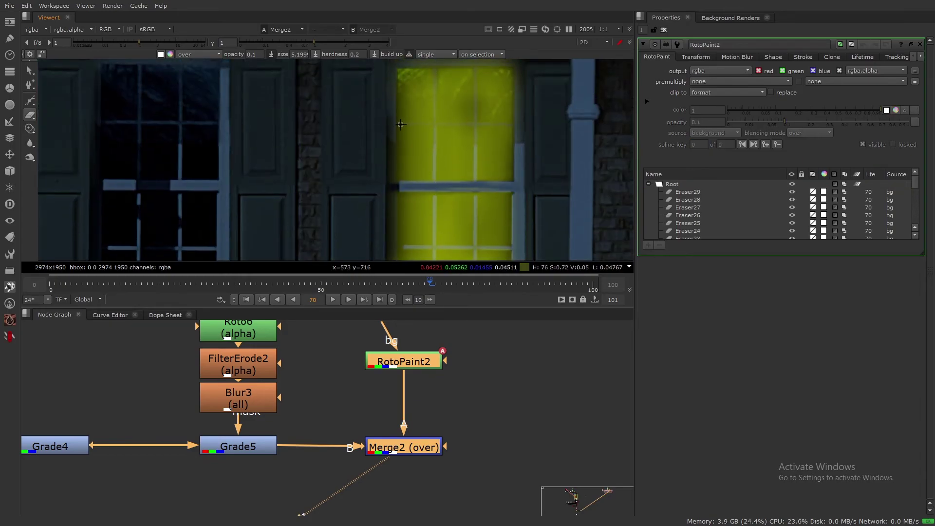
{"action": "left_click_drag", "start_coordinate": [529, 123], "coordinate": [545, 124]}
Switch to the yellow Brush, resize it and paint a glow over the gable window's panes.
{"action": "scroll", "coordinate": [546, 123], "scroll_direction": "down", "scroll_amount": 6}
{"action": "middle_click_drag", "start_coordinate": [628, 153], "coordinate": [390, 181]}
{"action": "middle_click_drag", "start_coordinate": [434, 143], "coordinate": [325, 212]}
{"action": "middle_click_drag", "start_coordinate": [567, 183], "coordinate": [438, 224]}
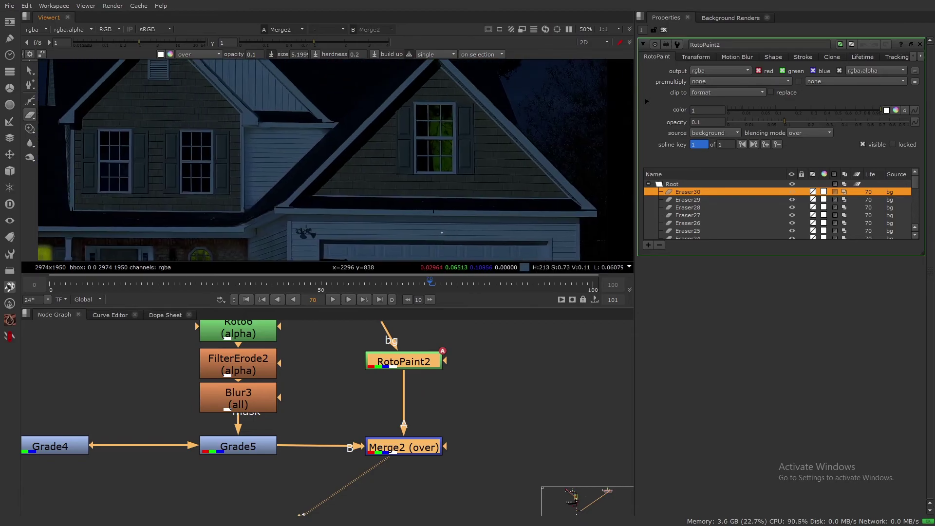
{"action": "scroll", "coordinate": [437, 137], "scroll_direction": "up", "scroll_amount": 4}
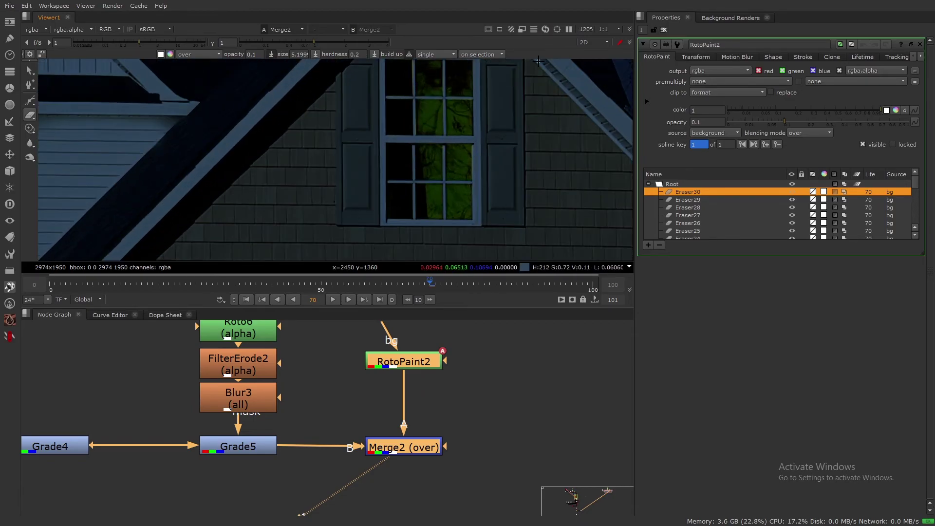
{"action": "mouse_move", "coordinate": [435, 121]}
{"action": "middle_mouse_down"}
{"action": "mouse_move", "coordinate": [429, 163]}
{"action": "mouse_move", "coordinate": [418, 136]}
{"action": "middle_mouse_up"}
{"action": "key", "text": "n"}
{"action": "left_click_drag", "start_coordinate": [434, 132], "coordinate": [461, 131], "text": "shift"}
{"action": "mouse_move", "coordinate": [419, 77]}
{"action": "left_mouse_down"}
{"action": "mouse_move", "coordinate": [426, 191]}
{"action": "mouse_move", "coordinate": [444, 87]}
{"action": "mouse_move", "coordinate": [427, 210]}
{"action": "mouse_move", "coordinate": [334, 142]}
{"action": "left_mouse_up"}
Switch to the Eraser at opacity 1 and erase the yellow spill around the gable window's frame and middle bar.
{"action": "key", "text": "n"}
{"action": "left_click", "coordinate": [340, 113]}
{"action": "double_click", "coordinate": [251, 54]}
{"action": "type", "text": "1"}
{"action": "key", "text": "Return"}
{"action": "left_click_drag", "start_coordinate": [373, 189], "coordinate": [372, 231]}
{"action": "middle_click_drag", "start_coordinate": [473, 253], "coordinate": [465, 202]}
{"action": "mouse_move", "coordinate": [464, 202]}
{"action": "left_mouse_down"}
{"action": "mouse_move", "coordinate": [357, 203]}
{"action": "mouse_move", "coordinate": [466, 203]}
{"action": "left_mouse_up"}
{"action": "middle_click_drag", "start_coordinate": [493, 177], "coordinate": [466, 245]}
{"action": "mouse_move", "coordinate": [466, 245]}
{"action": "left_mouse_down"}
{"action": "mouse_move", "coordinate": [461, 99]}
{"action": "mouse_move", "coordinate": [338, 80]}
{"action": "mouse_move", "coordinate": [334, 122]}
{"action": "left_mouse_up"}
Resize the eraser to about 37.6, set its opacity to 0.51 and soften the glow along the gable window's outer edge.
{"action": "mouse_move", "coordinate": [379, 169]}
{"action": "left_mouse_down", "text": "shift"}
{"action": "mouse_move", "coordinate": [358, 172]}
{"action": "mouse_move", "coordinate": [540, 148]}
{"action": "left_mouse_up", "text": "shift"}
{"action": "type", "text": "0.5"}
{"action": "key", "text": "Return"}
{"action": "scroll", "coordinate": [379, 191], "scroll_direction": "up", "scroll_amount": 4}
{"action": "mouse_move", "coordinate": [540, 149]}
{"action": "left_mouse_down"}
{"action": "mouse_move", "coordinate": [308, 145]}
{"action": "mouse_move", "coordinate": [529, 155]}
{"action": "left_mouse_up"}
{"action": "scroll", "coordinate": [456, 161], "scroll_direction": "down", "scroll_amount": 6}
{"action": "scroll", "coordinate": [456, 147], "scroll_direction": "up", "scroll_amount": 4}
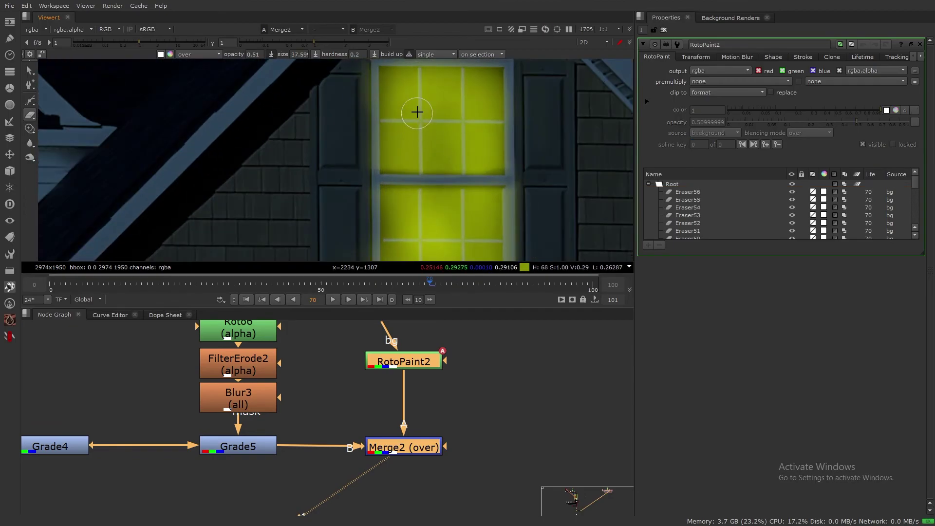
Set the eraser to opacity 0.1 and size about 16.1, and lightly erase over the gable window's grid bars.
{"action": "middle_click_drag", "start_coordinate": [394, 74], "coordinate": [372, 91]}
{"action": "left_click_drag", "start_coordinate": [397, 85], "coordinate": [392, 196]}
{"action": "left_click_drag", "start_coordinate": [360, 139], "coordinate": [474, 142]}
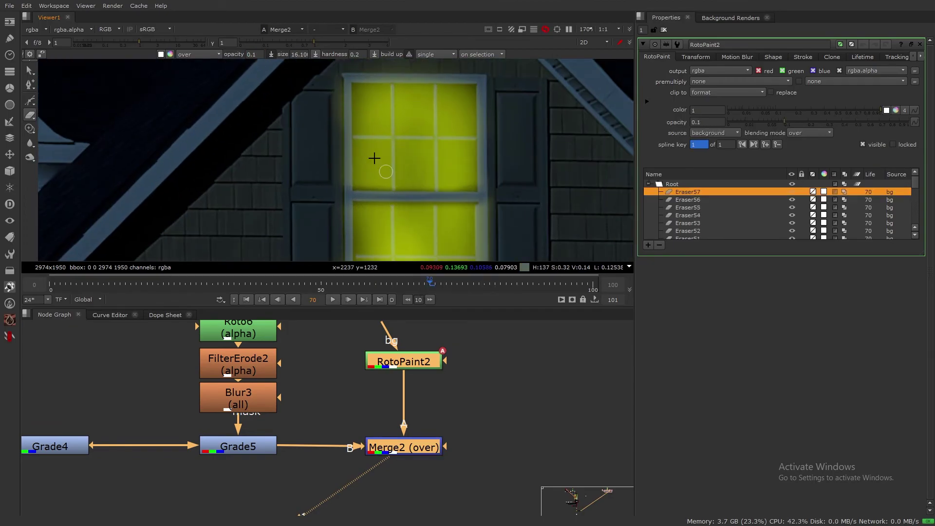
{"action": "left_click_drag", "start_coordinate": [436, 84], "coordinate": [438, 192]}
{"action": "middle_click_drag", "start_coordinate": [377, 253], "coordinate": [377, 112]}
{"action": "left_click_drag", "start_coordinate": [362, 116], "coordinate": [475, 116]}
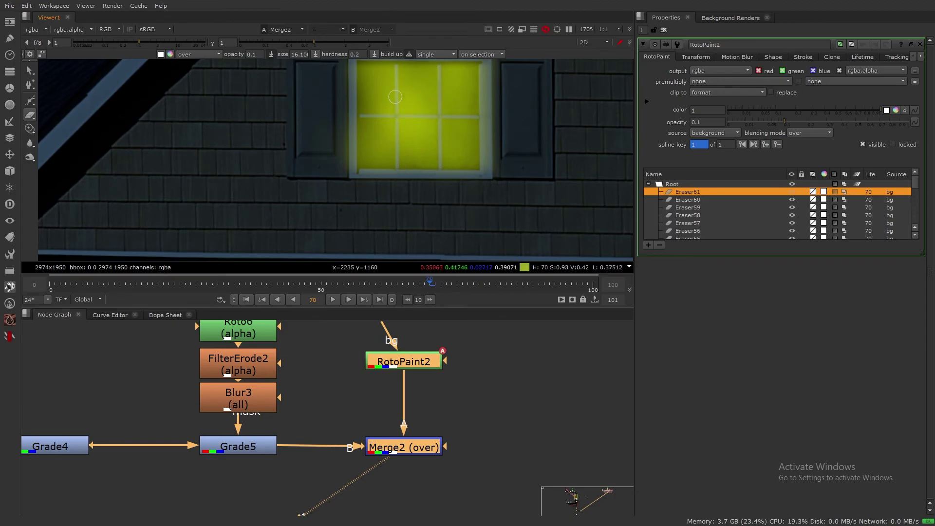
{"action": "left_click", "coordinate": [432, 104]}
Switch to the yellow Brush at size about 18.1, try a stroke on the octagonal window's centre pane and undo it.
{"action": "scroll", "coordinate": [434, 107], "scroll_direction": "down", "scroll_amount": 8}
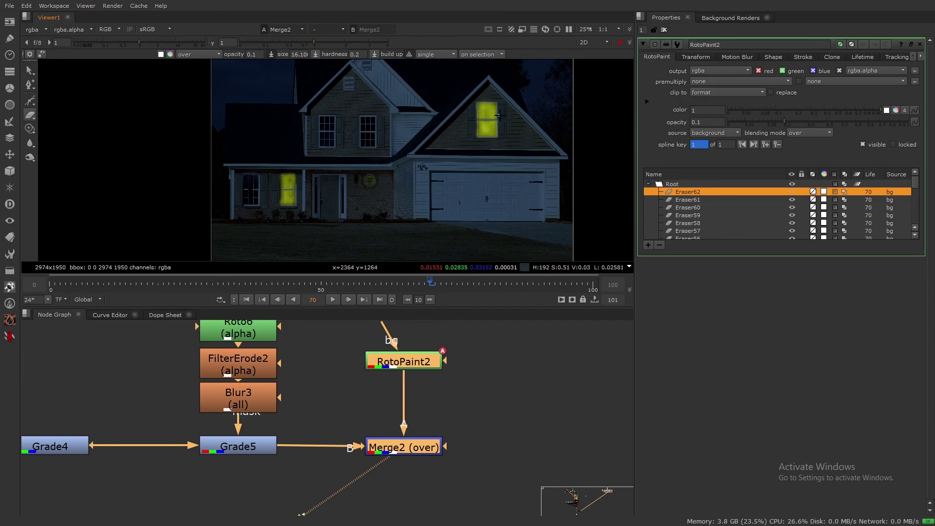
{"action": "scroll", "coordinate": [496, 116], "scroll_direction": "up", "scroll_amount": 5}
{"action": "scroll", "coordinate": [493, 117], "scroll_direction": "down", "scroll_amount": 4}
{"action": "mouse_move", "coordinate": [333, 198]}
{"action": "middle_mouse_down"}
{"action": "mouse_move", "coordinate": [548, 124]}
{"action": "mouse_move", "coordinate": [320, 207]}
{"action": "middle_mouse_up"}
{"action": "scroll", "coordinate": [409, 167], "scroll_direction": "up", "scroll_amount": 11}
{"action": "scroll", "coordinate": [381, 149], "scroll_direction": "up", "scroll_amount": 5}
{"action": "middle_click_drag", "start_coordinate": [391, 100], "coordinate": [369, 142]}
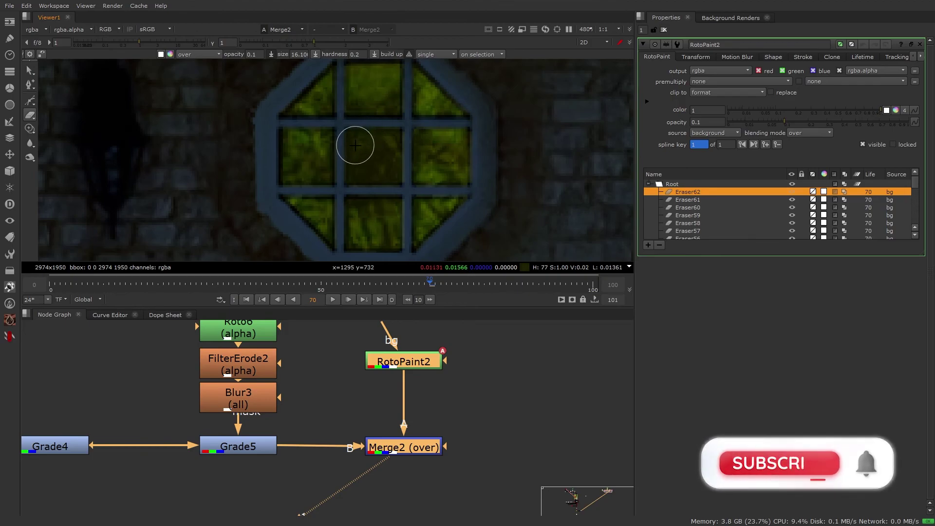
{"action": "key", "text": "n"}
{"action": "left_click_drag", "start_coordinate": [400, 154], "coordinate": [147, 206], "text": "shift"}
{"action": "mouse_move", "coordinate": [355, 135]}
{"action": "left_mouse_down"}
{"action": "mouse_move", "coordinate": [407, 129]}
{"action": "mouse_move", "coordinate": [407, 142]}
{"action": "left_mouse_up"}
{"action": "key", "text": "ctrl+z"}
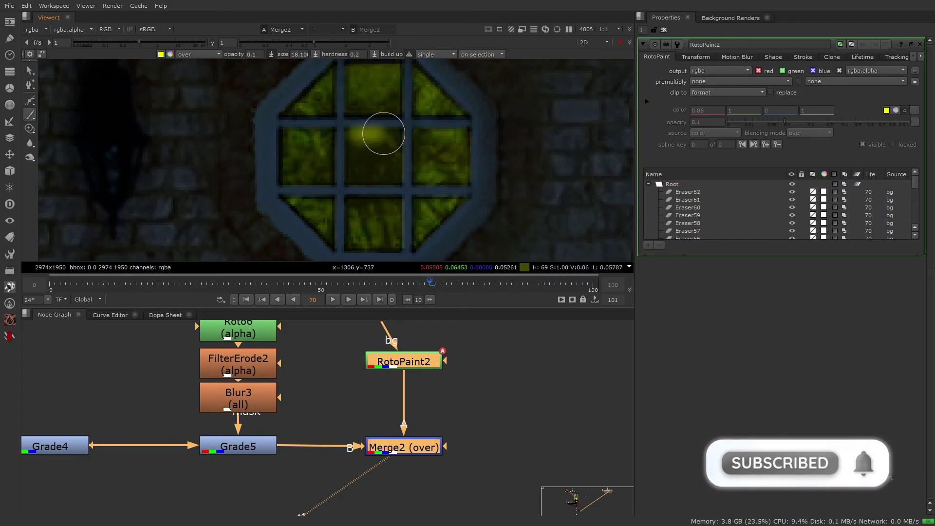
Paint yellow glow at opacity 0.1 over the octagonal window's centre, upper-left, top, left and right panes.
{"action": "left_click_drag", "start_coordinate": [358, 160], "coordinate": [371, 134]}
{"action": "left_click_drag", "start_coordinate": [380, 171], "coordinate": [366, 151]}
{"action": "mouse_move", "coordinate": [330, 91]}
{"action": "left_mouse_down"}
{"action": "mouse_move", "coordinate": [307, 104]}
{"action": "mouse_move", "coordinate": [320, 98]}
{"action": "mouse_move", "coordinate": [322, 110]}
{"action": "left_mouse_up"}
{"action": "mouse_move", "coordinate": [365, 73]}
{"action": "left_mouse_down"}
{"action": "mouse_move", "coordinate": [377, 77]}
{"action": "mouse_move", "coordinate": [375, 103]}
{"action": "mouse_move", "coordinate": [378, 84]}
{"action": "mouse_move", "coordinate": [390, 86]}
{"action": "left_mouse_up"}
{"action": "mouse_move", "coordinate": [323, 130]}
{"action": "left_mouse_down"}
{"action": "mouse_move", "coordinate": [328, 161]}
{"action": "mouse_move", "coordinate": [305, 182]}
{"action": "mouse_move", "coordinate": [287, 151]}
{"action": "mouse_move", "coordinate": [311, 155]}
{"action": "left_mouse_up"}
{"action": "mouse_move", "coordinate": [442, 142]}
{"action": "left_mouse_down"}
{"action": "mouse_move", "coordinate": [423, 140]}
{"action": "mouse_move", "coordinate": [472, 167]}
{"action": "mouse_move", "coordinate": [424, 178]}
{"action": "mouse_move", "coordinate": [458, 156]}
{"action": "left_mouse_up"}
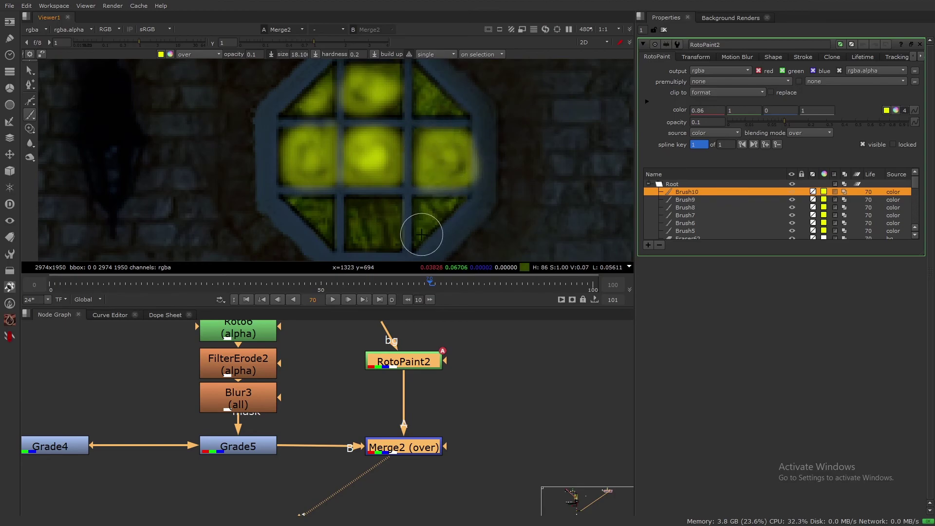
Paint yellow glow over the octagonal window's three bottom panes and its upper-right pane.
{"action": "mouse_move", "coordinate": [394, 205]}
{"action": "left_mouse_down"}
{"action": "mouse_move", "coordinate": [359, 230]}
{"action": "mouse_move", "coordinate": [378, 215]}
{"action": "mouse_move", "coordinate": [362, 179]}
{"action": "left_mouse_up"}
{"action": "mouse_move", "coordinate": [305, 210]}
{"action": "left_mouse_down"}
{"action": "mouse_move", "coordinate": [442, 208]}
{"action": "mouse_move", "coordinate": [423, 232]}
{"action": "mouse_move", "coordinate": [437, 208]}
{"action": "left_mouse_up"}
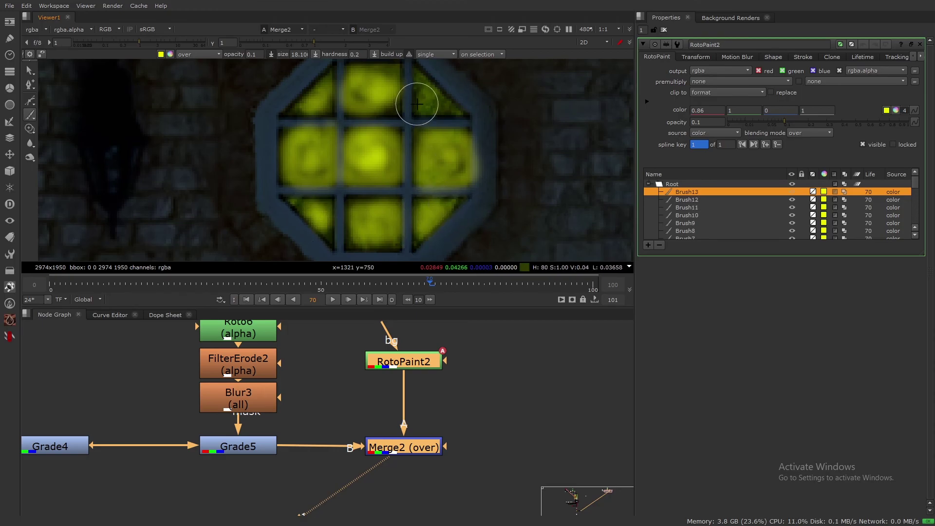
{"action": "mouse_move", "coordinate": [420, 77]}
{"action": "left_mouse_down"}
{"action": "mouse_move", "coordinate": [426, 109]}
{"action": "mouse_move", "coordinate": [424, 89]}
{"action": "left_mouse_up"}
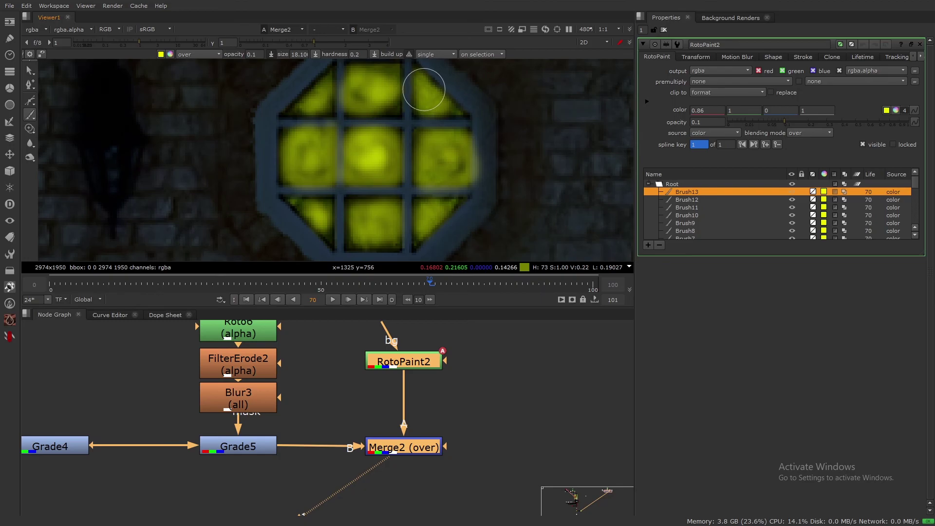
Insert a Blur node between RotoPaint2 and Merge2 and space it evenly in the node chain.
{"action": "scroll", "coordinate": [399, 152], "scroll_direction": "down", "scroll_amount": 12}
{"action": "middle_click_drag", "start_coordinate": [392, 188], "coordinate": [286, 200]}
{"action": "middle_click_drag", "start_coordinate": [591, 67], "coordinate": [461, 118]}
{"action": "left_click", "coordinate": [408, 389]}
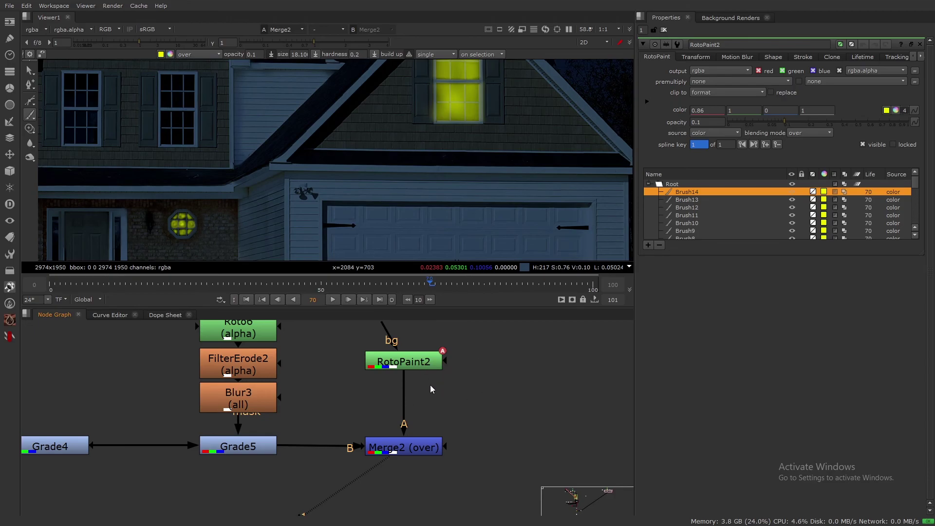
{"action": "scroll", "coordinate": [190, 221], "scroll_direction": "up", "scroll_amount": 5}
{"action": "left_click_drag", "start_coordinate": [434, 366], "coordinate": [436, 350]}
{"action": "key", "text": "b"}
{"action": "key", "text": "space"}
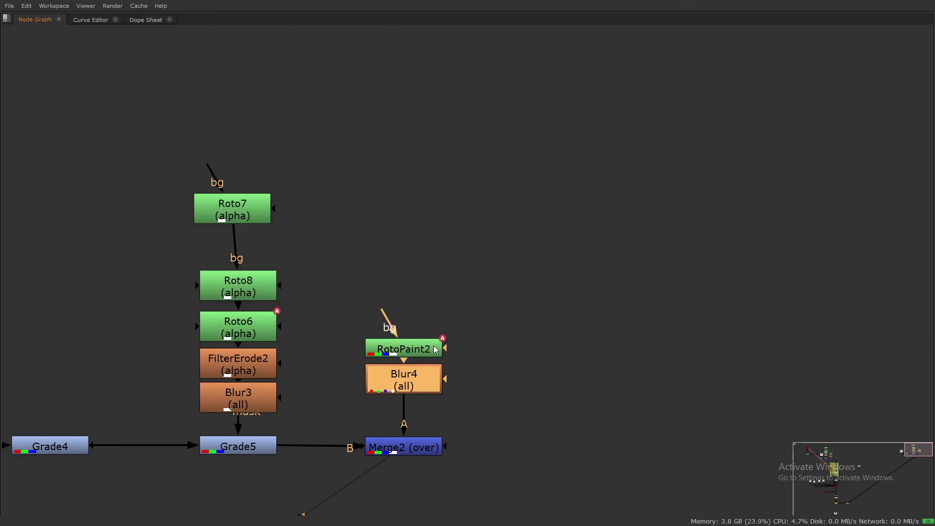
{"action": "key", "text": "space"}
{"action": "left_click_drag", "start_coordinate": [419, 378], "coordinate": [417, 386]}
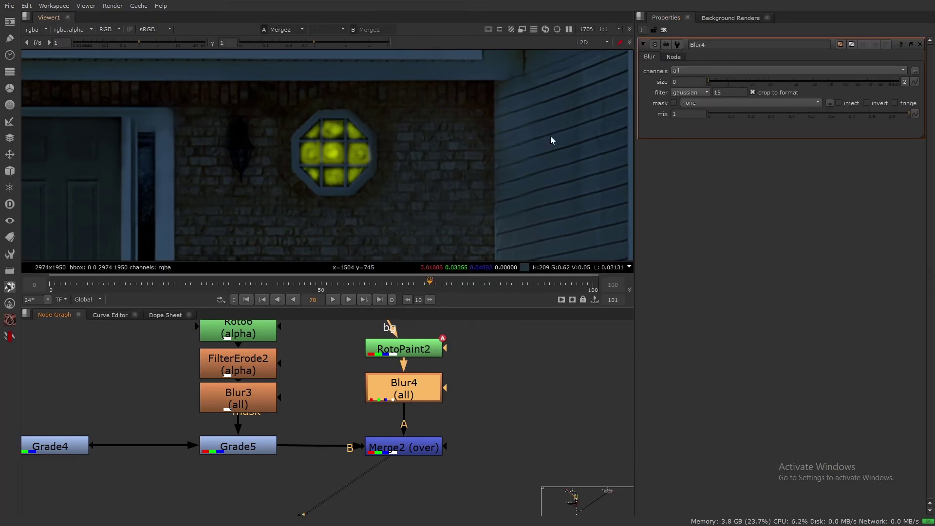
Set Blur4's size to 7.2 and toggle the node off and on to compare the window glow.
{"action": "left_click_drag", "start_coordinate": [724, 83], "coordinate": [752, 88]}
{"action": "scroll", "coordinate": [373, 139], "scroll_direction": "down", "scroll_amount": 5}
{"action": "middle_click_drag", "start_coordinate": [445, 125], "coordinate": [383, 164]}
{"action": "middle_click_drag", "start_coordinate": [519, 148], "coordinate": [469, 200]}
{"action": "scroll", "coordinate": [504, 93], "scroll_direction": "up", "scroll_amount": 2}
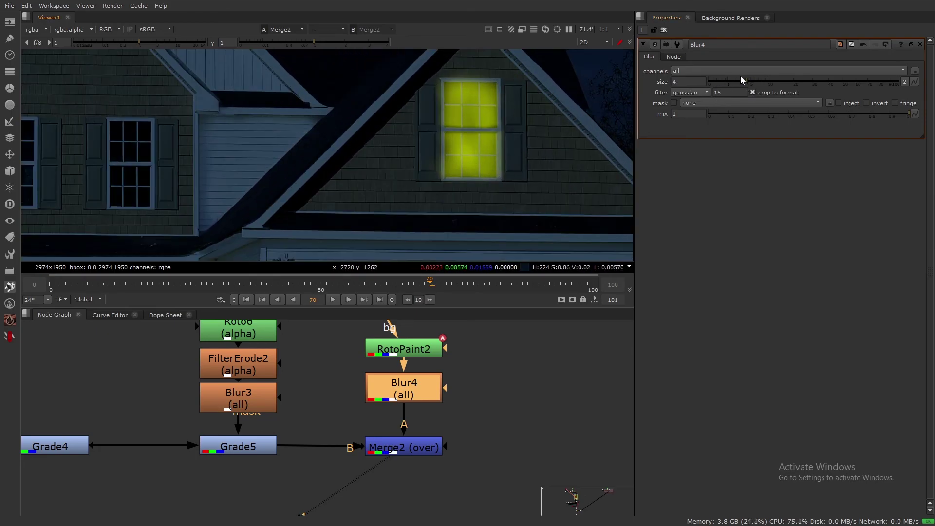
{"action": "left_click_drag", "start_coordinate": [739, 79], "coordinate": [759, 82]}
{"action": "scroll", "coordinate": [426, 115], "scroll_direction": "down", "scroll_amount": 4}
{"action": "scroll", "coordinate": [394, 163], "scroll_direction": "up", "scroll_amount": 2}
{"action": "key", "text": "d"}
{"action": "key", "text": "d"}
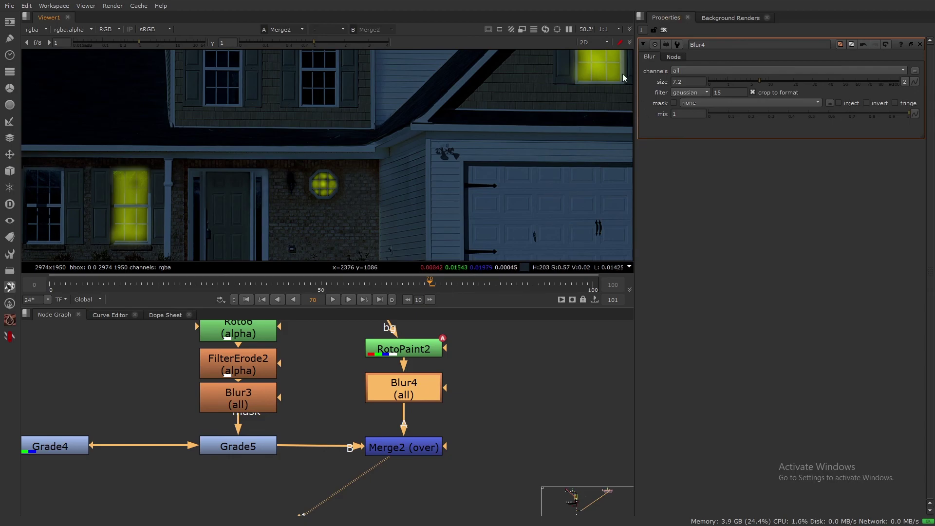
Set Merge2's mix to 0.75 to soften the painted window glow over the house.
{"action": "left_click", "coordinate": [461, 388]}
{"action": "scroll", "coordinate": [398, 185], "scroll_direction": "down", "scroll_amount": 4}
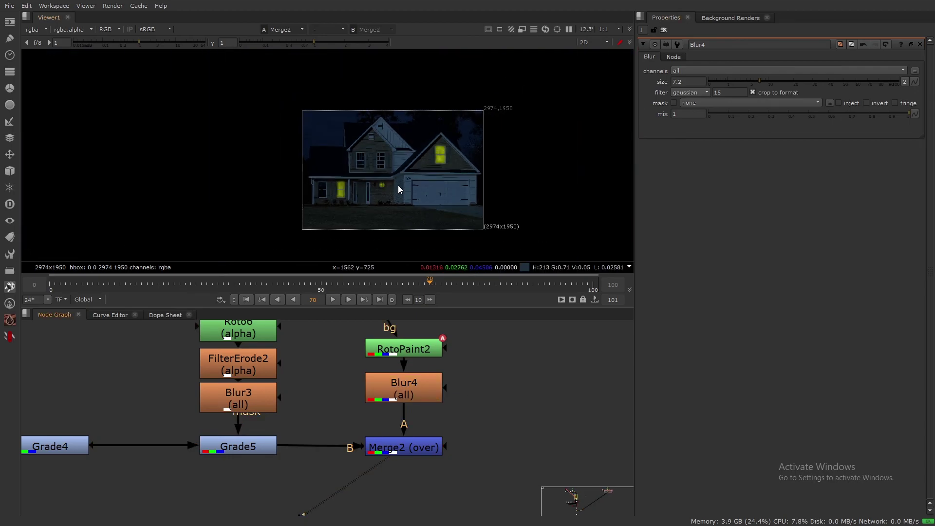
{"action": "scroll", "coordinate": [368, 186], "scroll_direction": "up", "scroll_amount": 1}
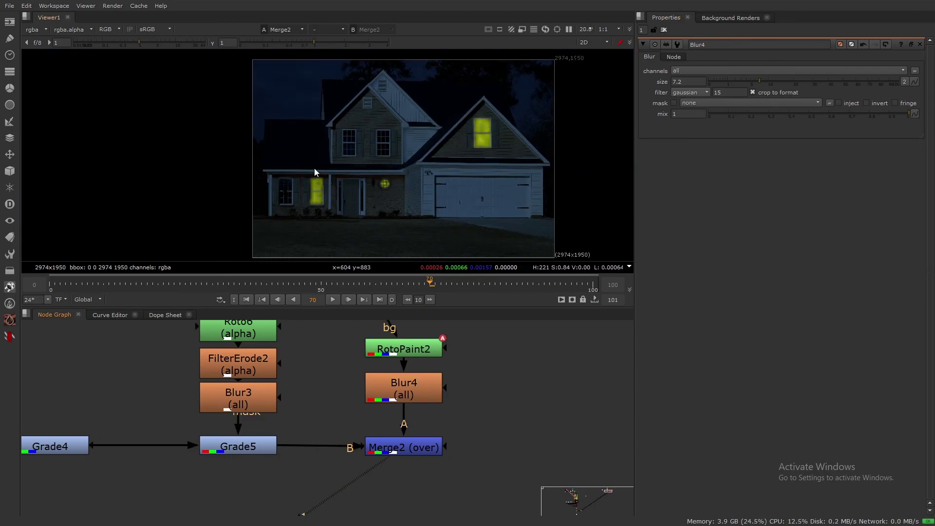
{"action": "double_click", "coordinate": [417, 448]}
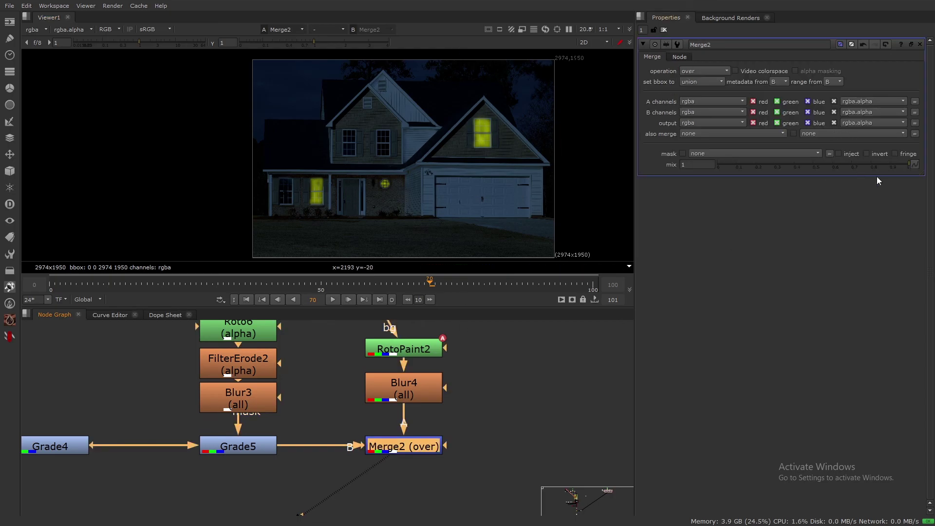
{"action": "left_click_drag", "start_coordinate": [892, 164], "coordinate": [842, 165]}
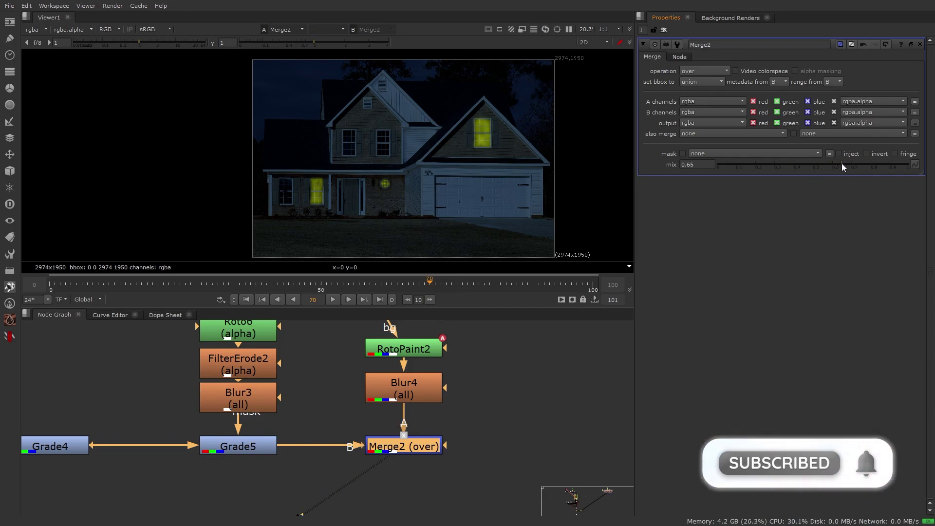
{"action": "left_click_drag", "start_coordinate": [846, 172], "coordinate": [862, 167]}
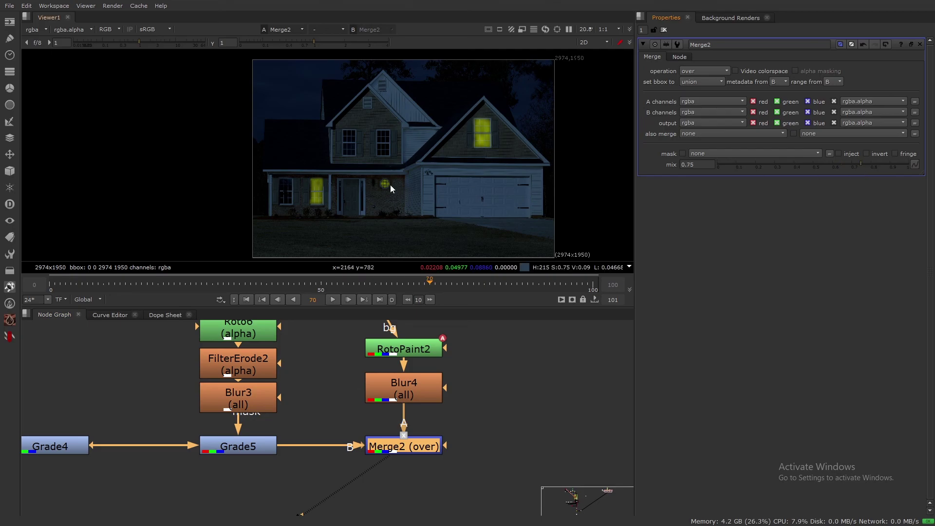
{"action": "scroll", "coordinate": [484, 376], "scroll_direction": "down", "scroll_amount": 5}
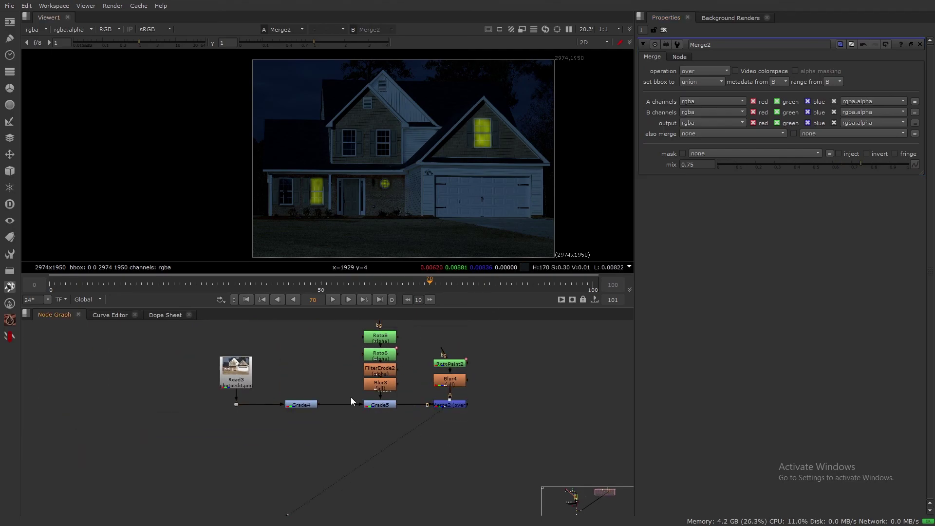